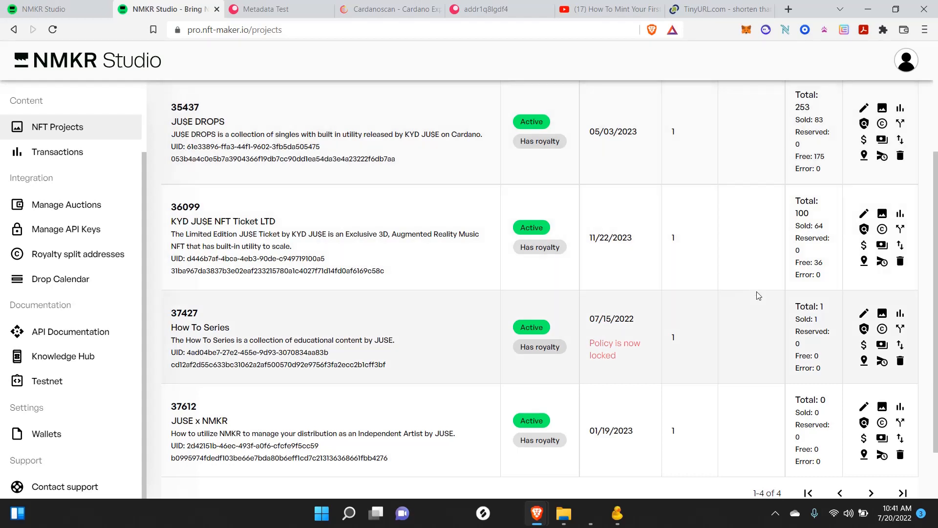
- Switch to Cyberduck, look inside the KYD JUSE NFT Ticket LTD folder, and compare the SFTP project folders with the NMKR project list
scroll(684, 244, "down", 2)
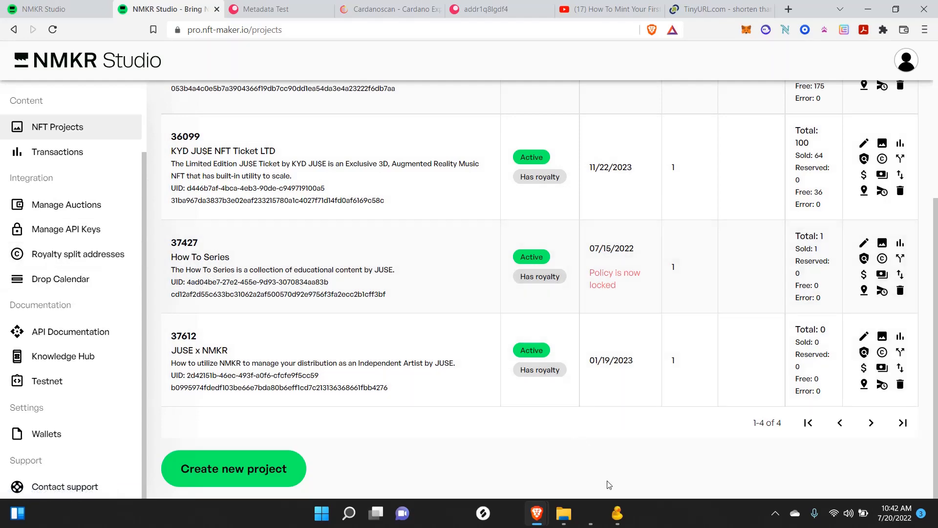
left_click(617, 513)
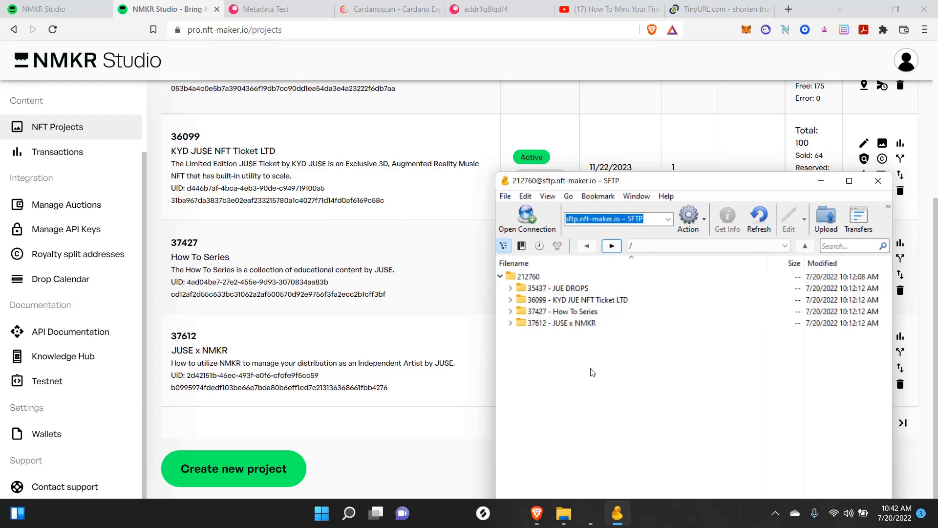
left_click(570, 300)
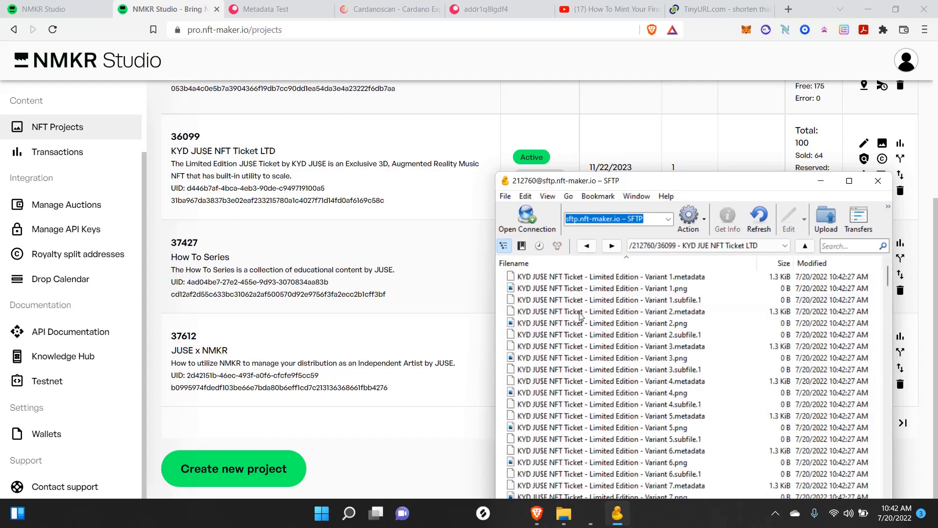
left_click(587, 246)
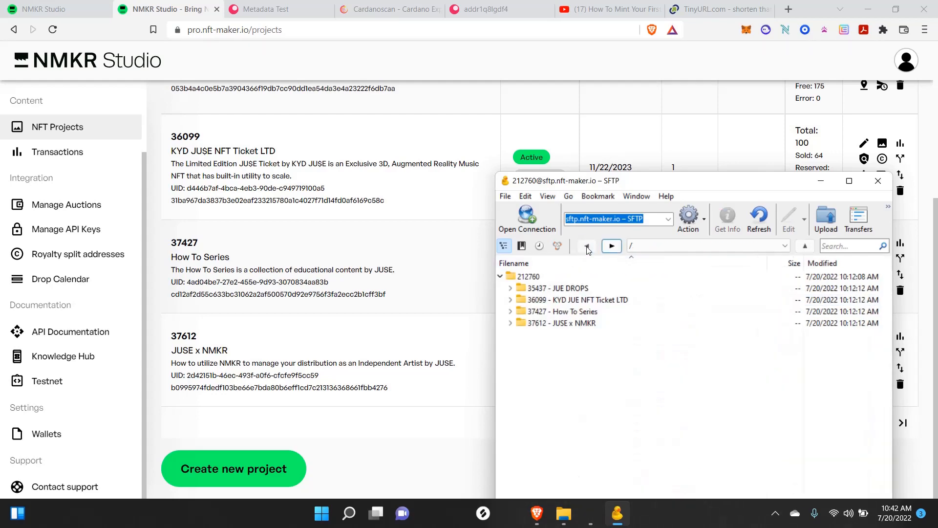
left_click_drag(668, 186, 659, 137)
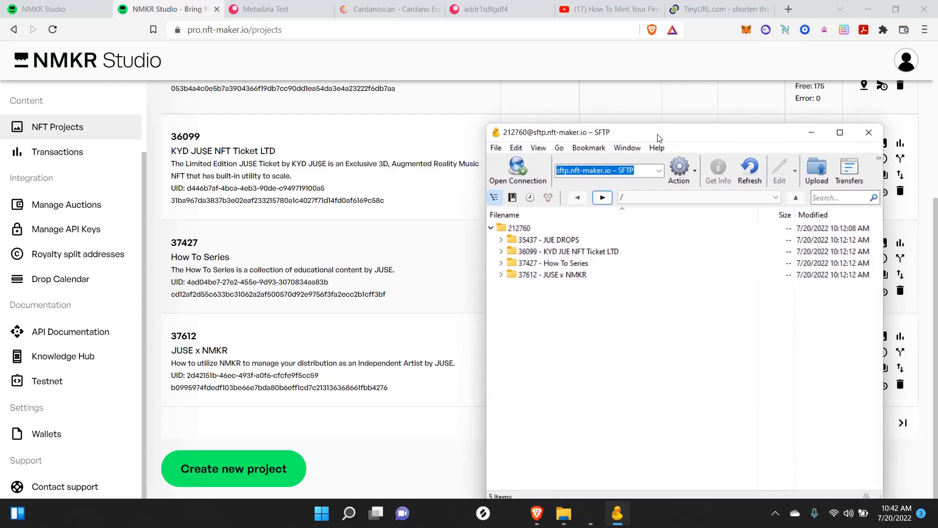
scroll(275, 229, "up", 3)
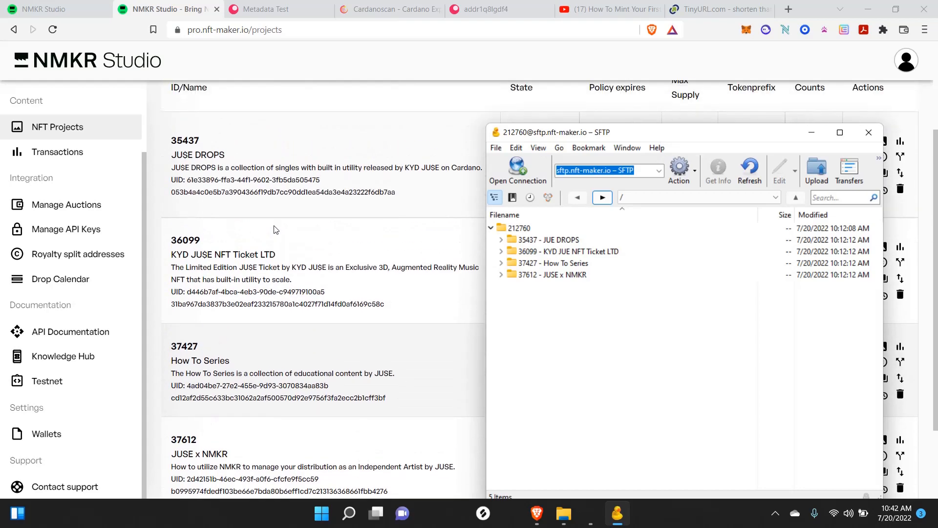
scroll(275, 229, "down", 1)
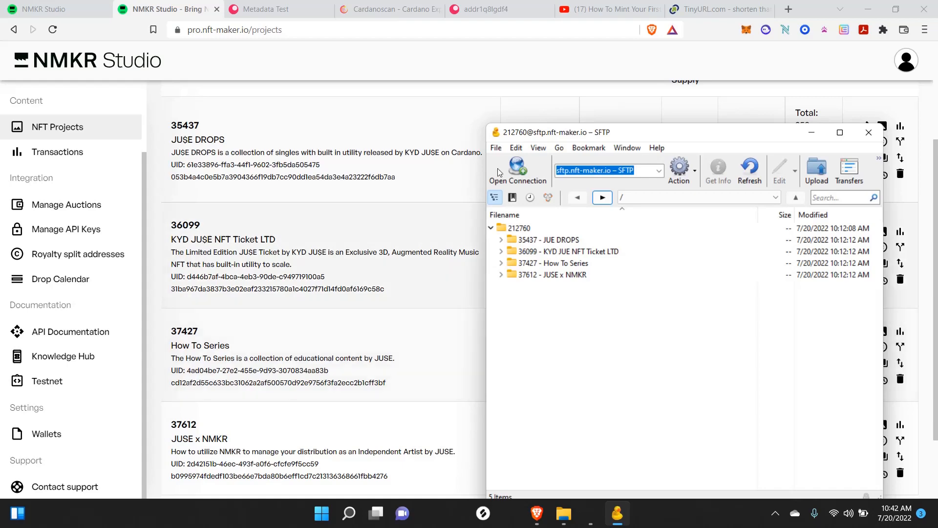
left_click(809, 133)
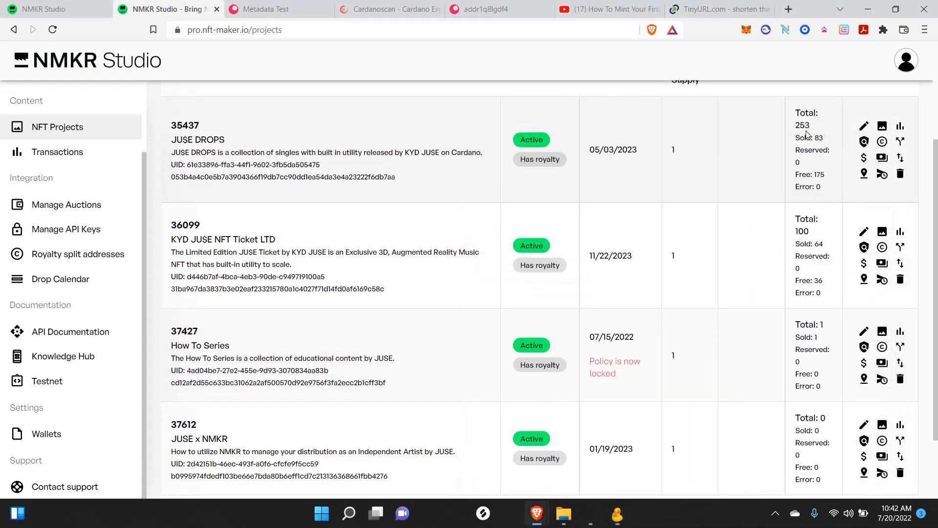
- Open the NFT management page of the How To Series project
scroll(595, 215, "down", 2)
scroll(595, 215, "up", 1)
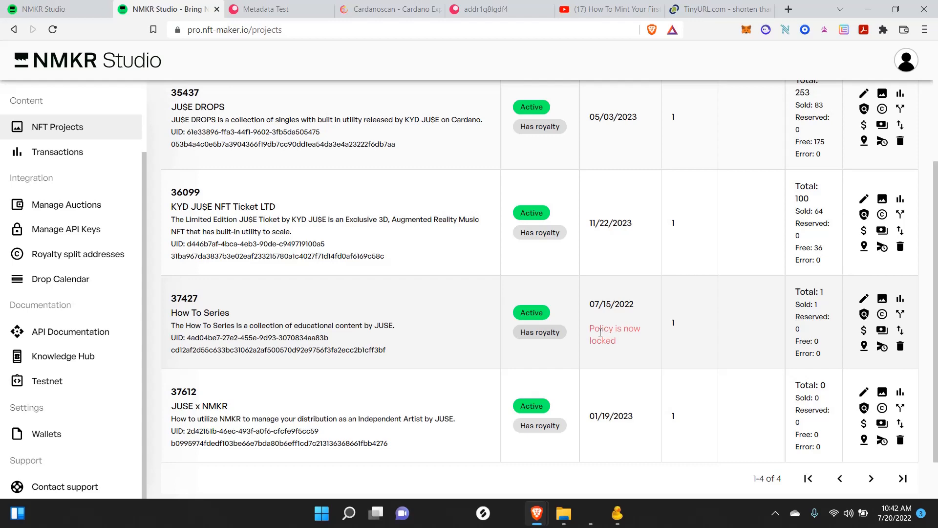
left_click(882, 298)
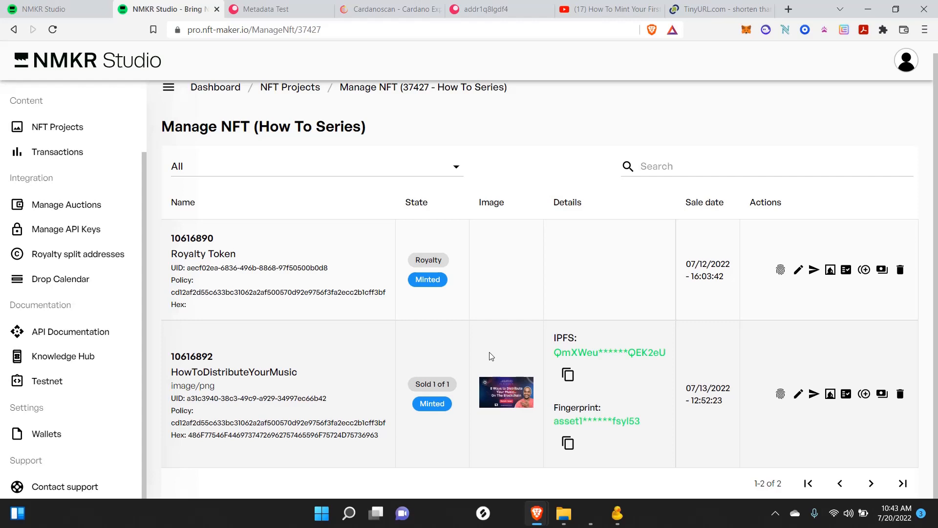
- Examine the metadata of the How To Distribute Your Music On The Blockchain NFT on pool.pm, including its Royalty Free Loop link
left_click(497, 8)
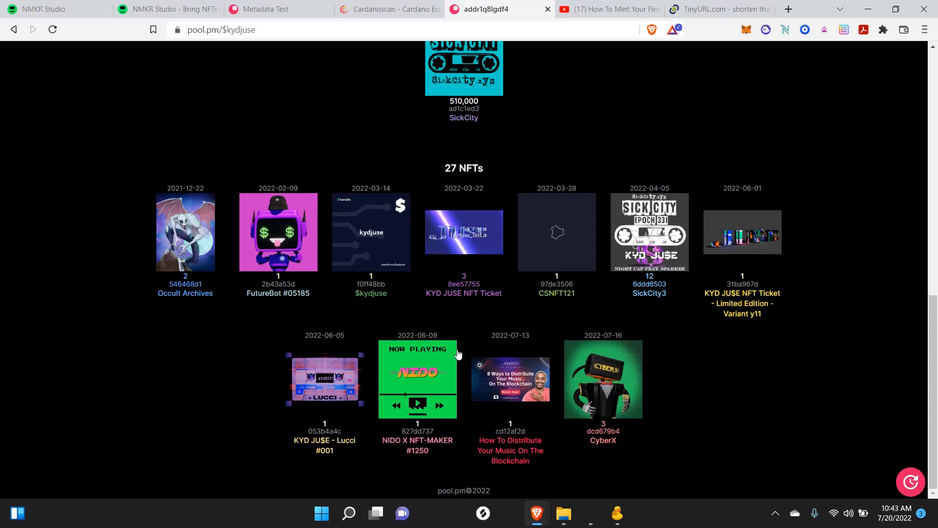
left_click(510, 455)
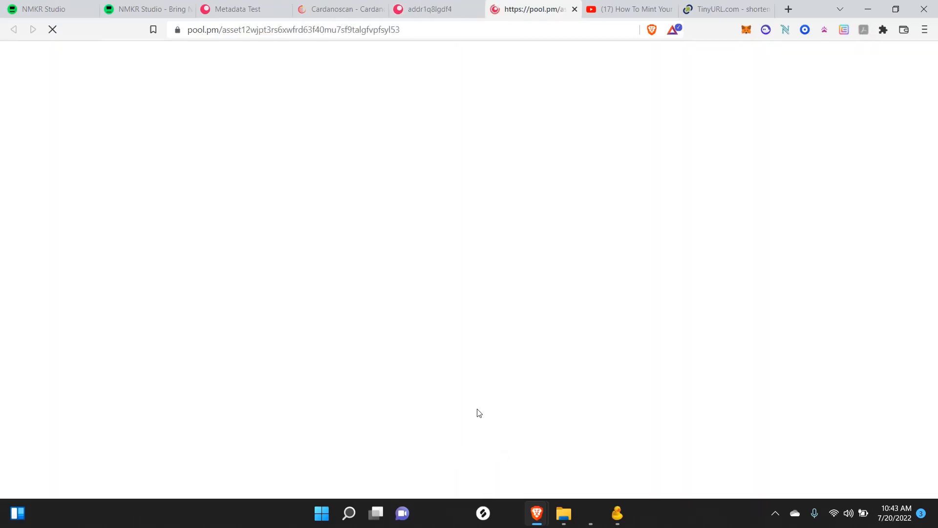
scroll(432, 338, "down", 5)
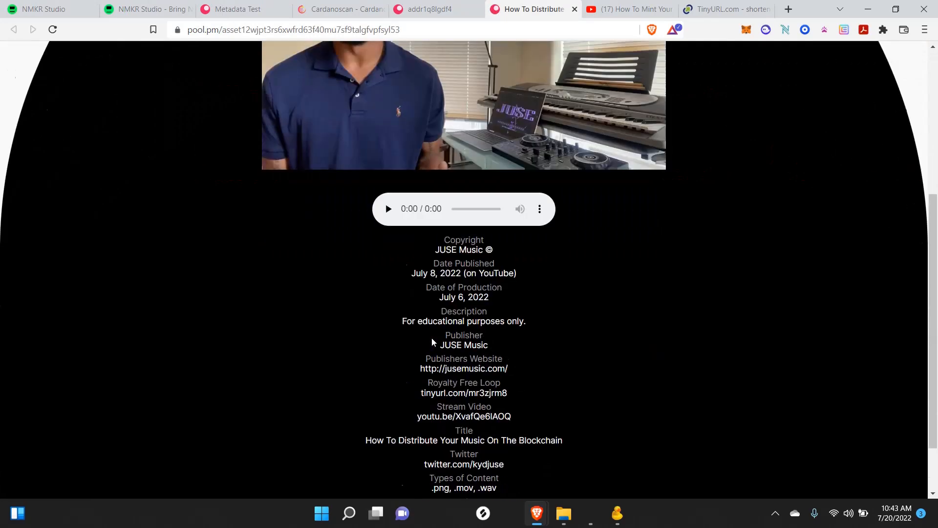
scroll(432, 341, "down", 2)
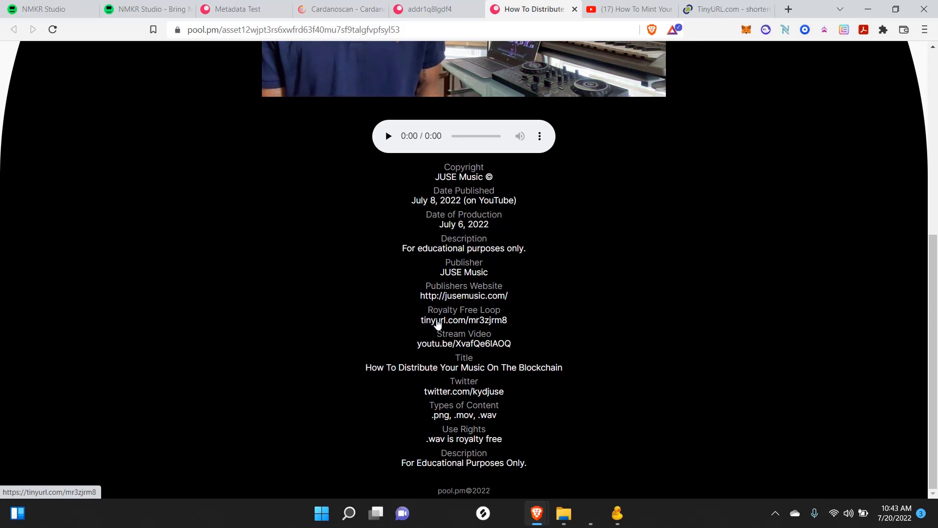
left_click(438, 320)
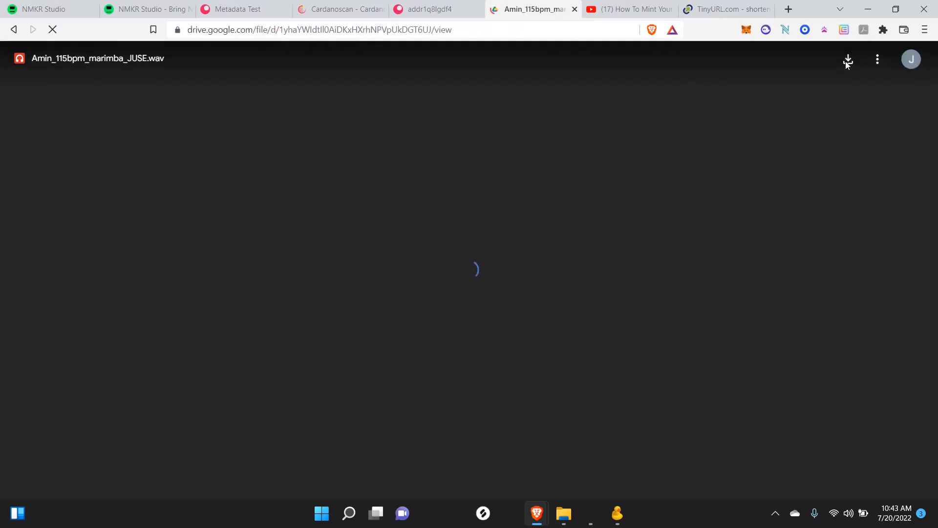
left_click(575, 10)
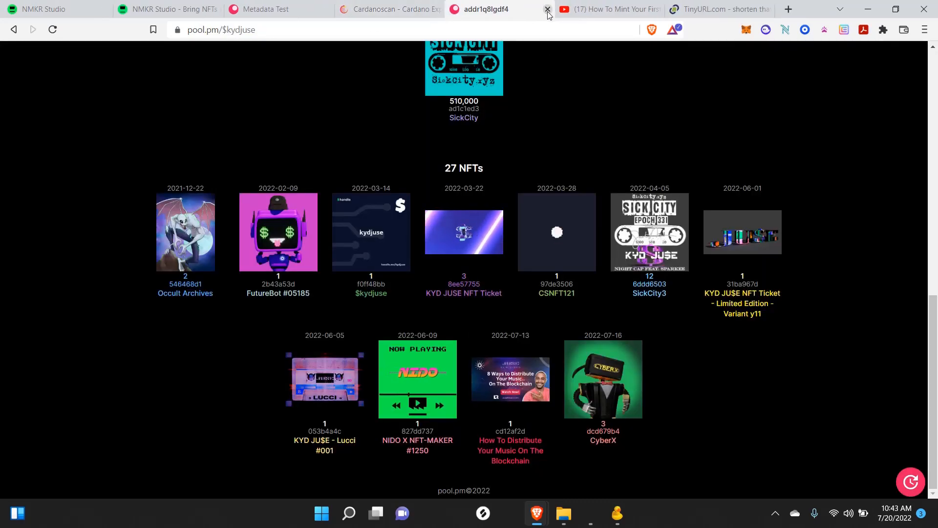
- Return to NMKR Studio and open the additional payout wallets page of the JUSE x NMKR project
left_click(168, 9)
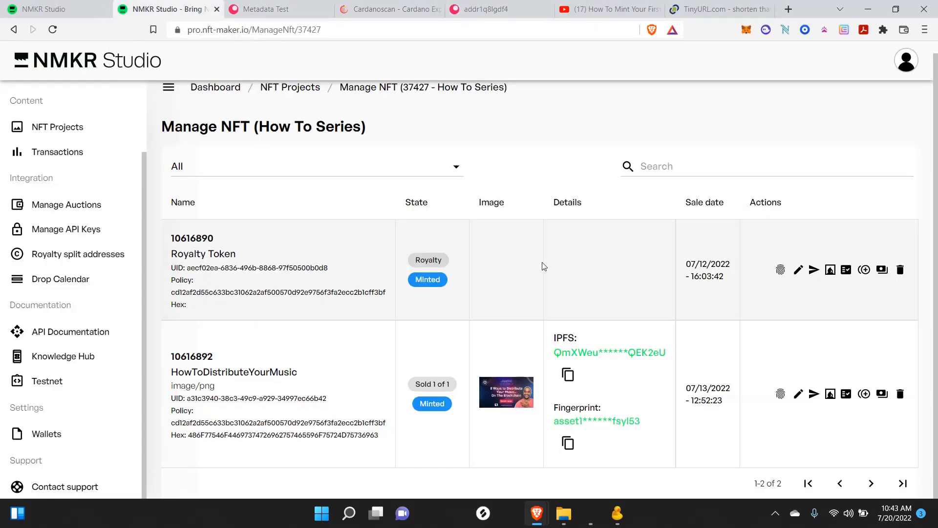
left_click(59, 136)
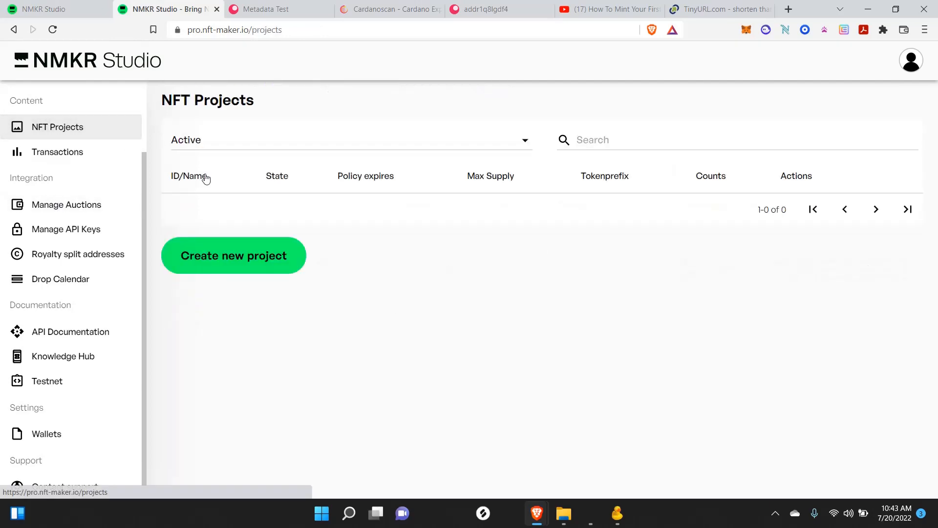
scroll(398, 253, "down", 3)
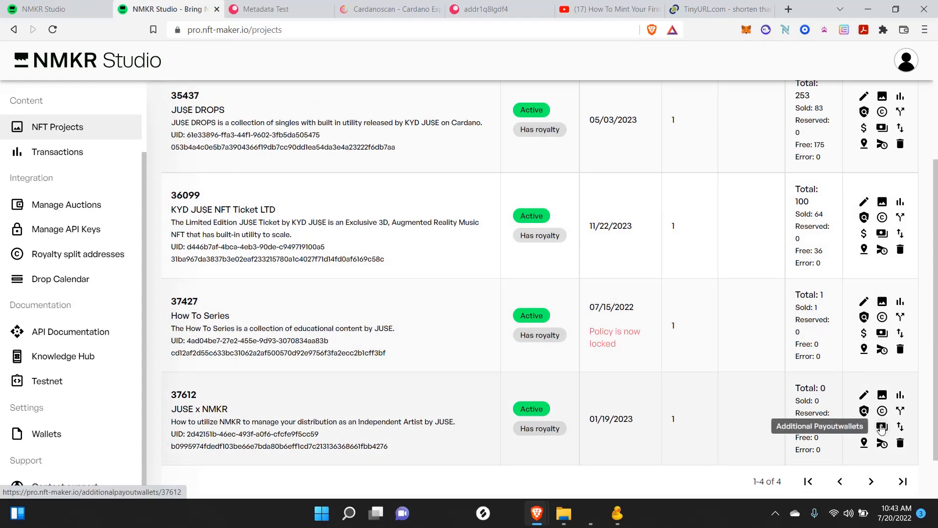
left_click(882, 427)
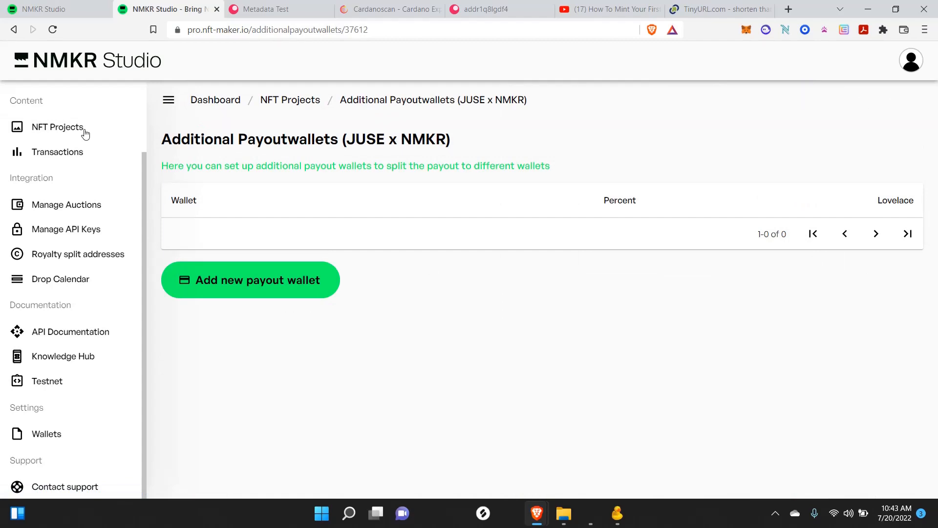
left_click(56, 126)
scroll(809, 362, "down", 5)
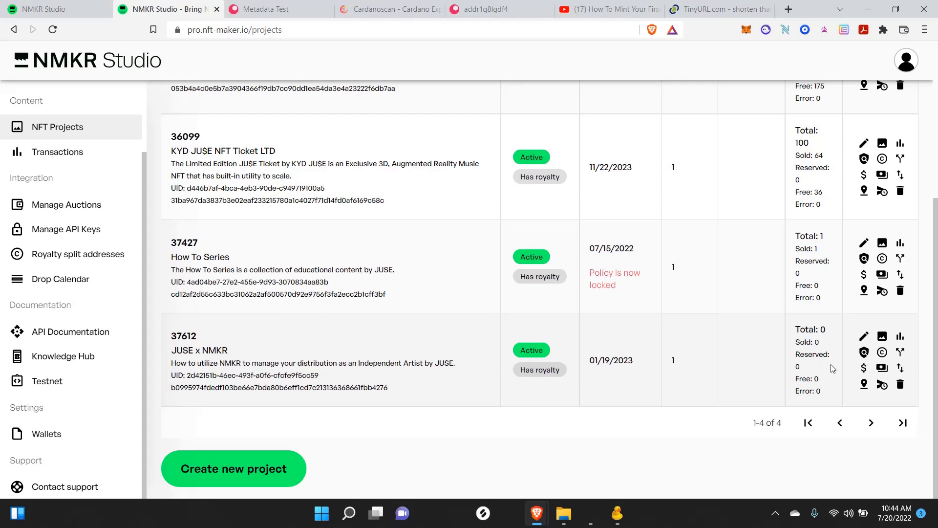
left_click(881, 370)
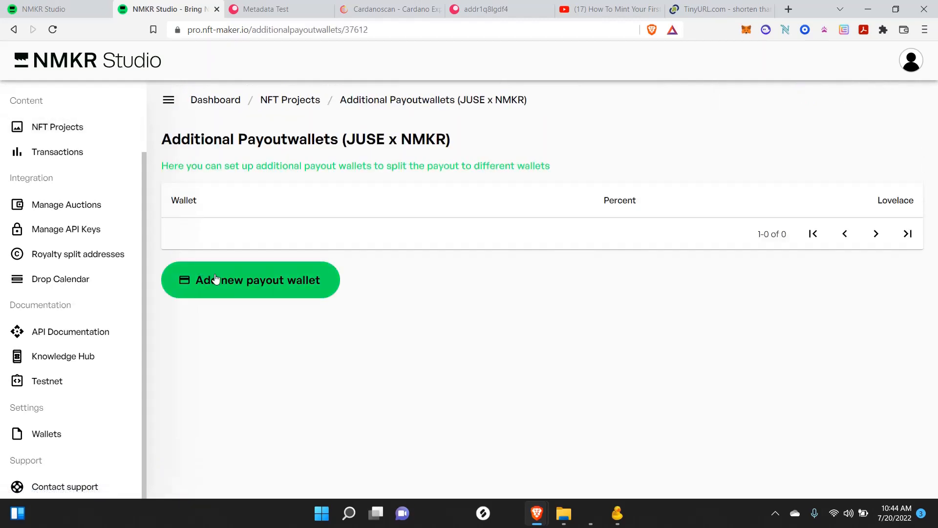
- Start a new additional payout wallet for JUSE x NMKR and choose the collaborator's saved wallet
left_click(215, 279)
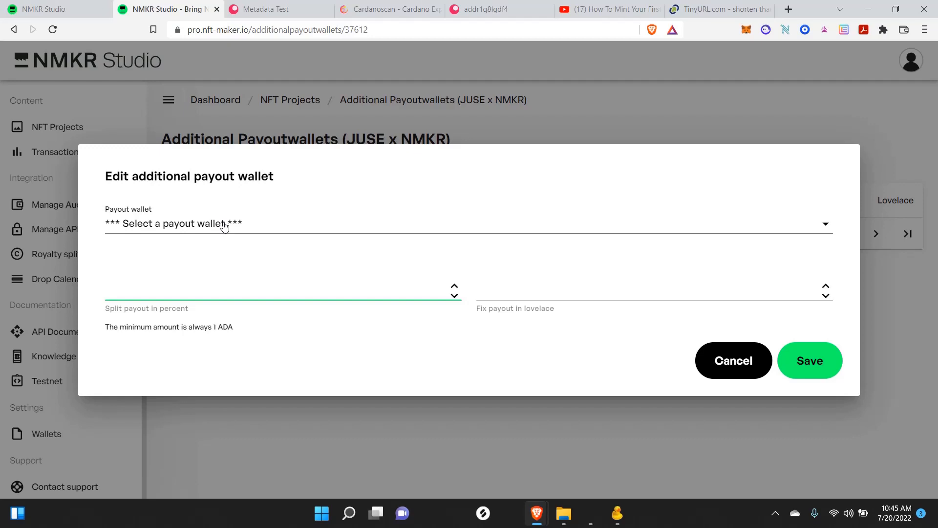
left_click(224, 226)
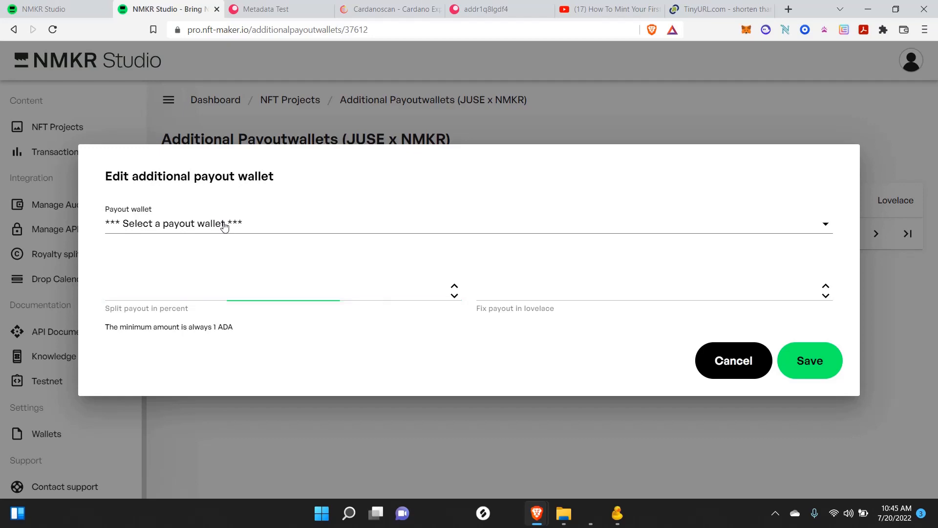
left_click(250, 279)
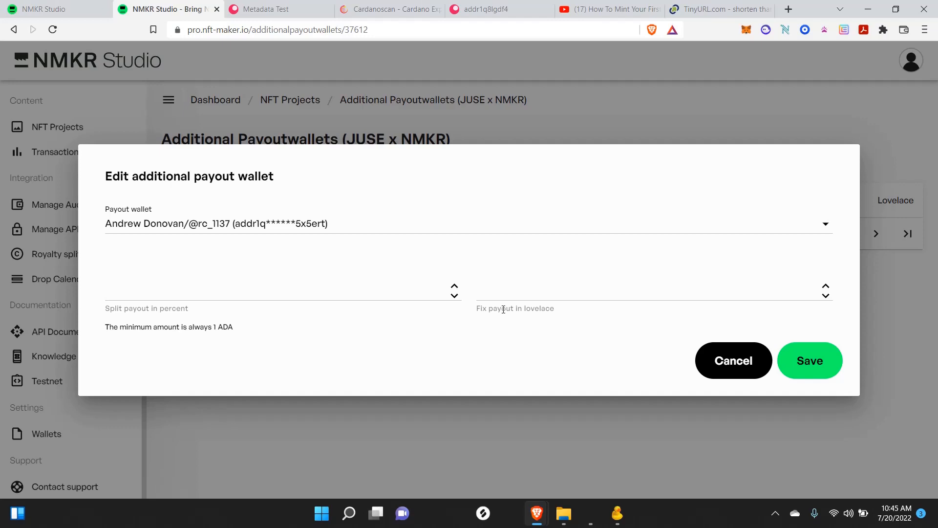
- Enter a fixed payout of 5000000 lovelace for the chosen wallet, and cancel the entry without saving
left_click(499, 296)
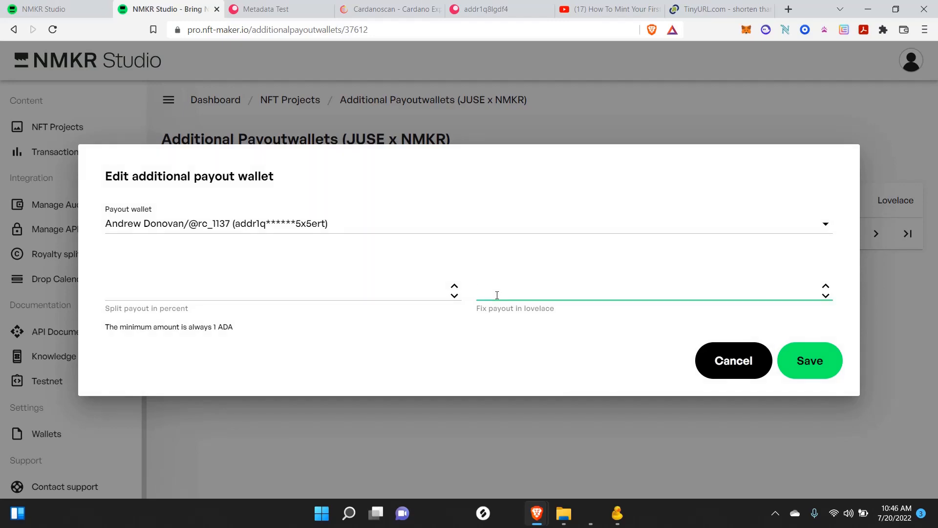
type("5000000")
left_click(481, 292)
type(".")
key("BackSpace")
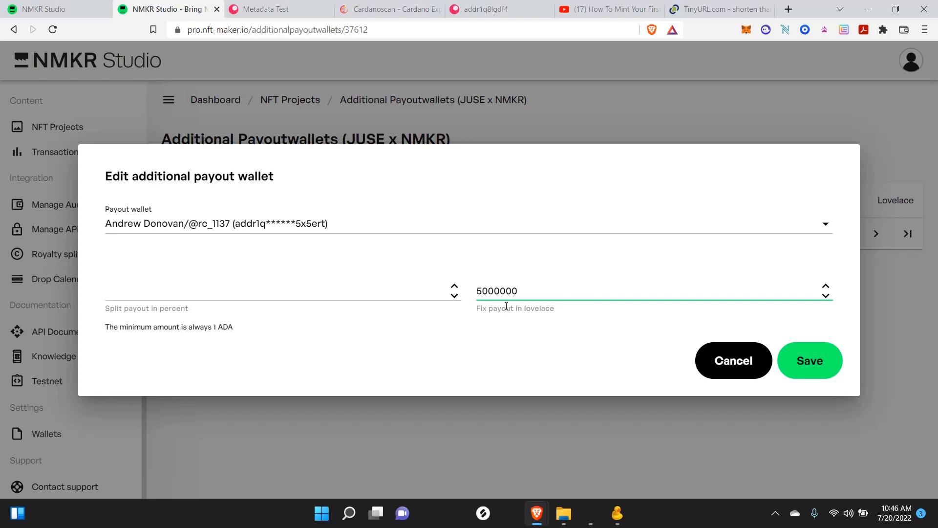
left_click(117, 293)
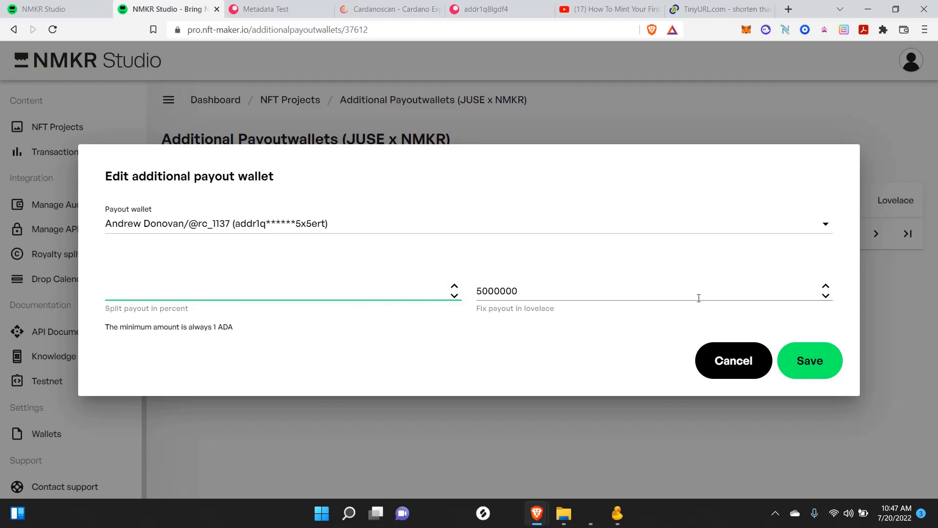
left_click(723, 361)
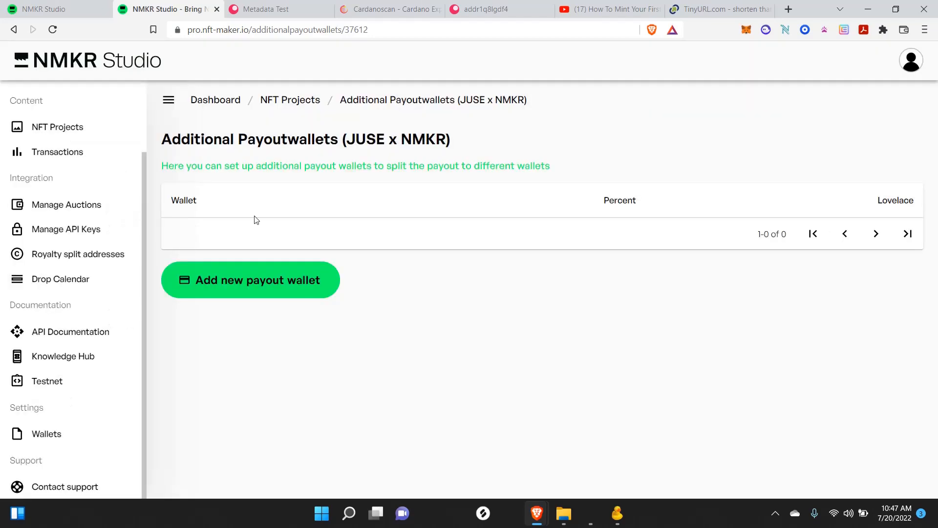
- Start a new royalty split address and set its threshold to 250 ADA
left_click(53, 254)
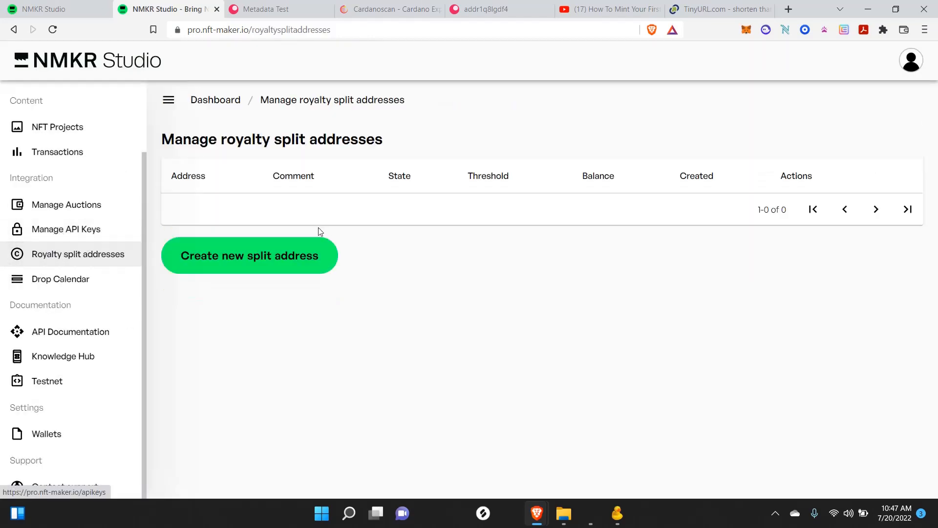
left_click(230, 264)
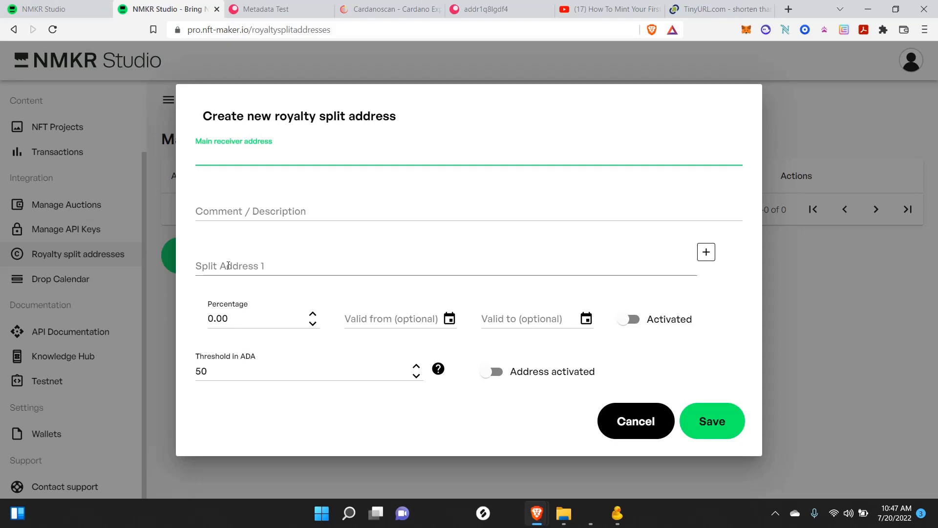
double_click(208, 370)
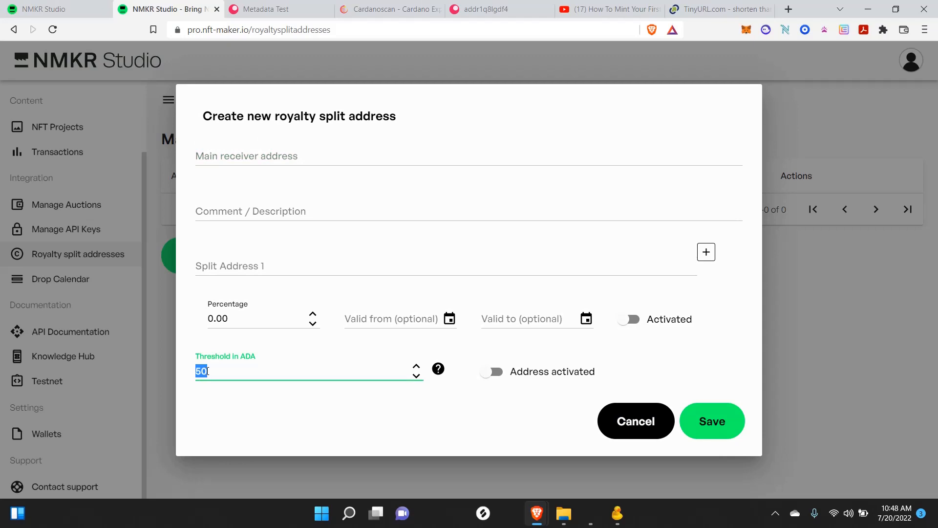
type("250")
- Set the percentage of Split Address 1 to 25 and switch that split to activated
left_click(219, 266)
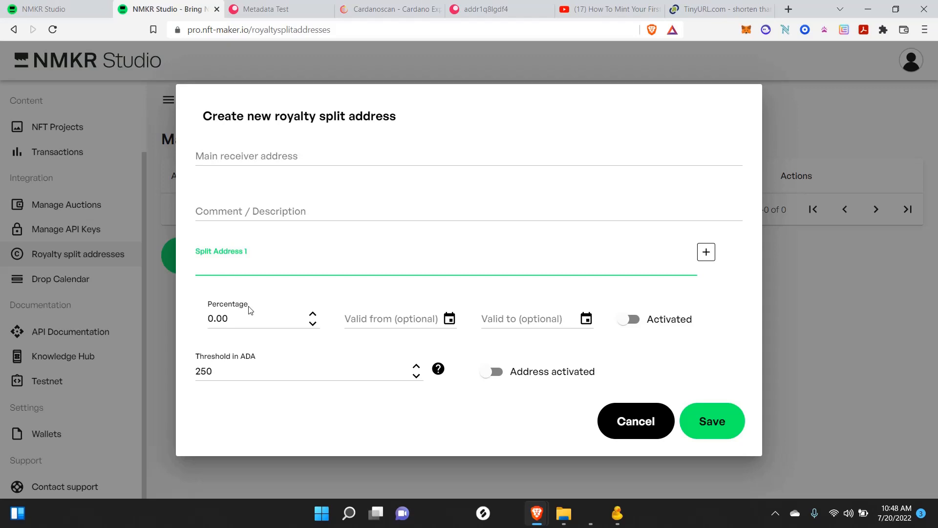
left_click(258, 321)
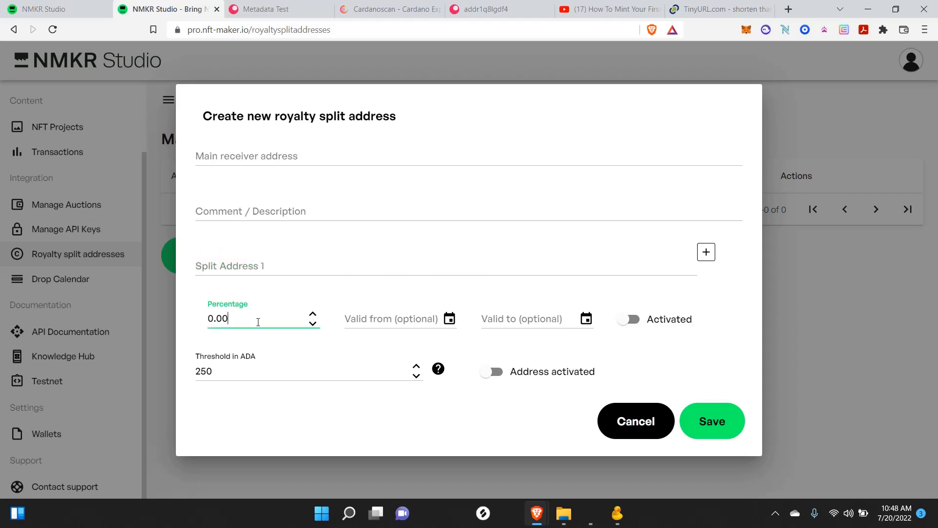
key("BackSpace")
key("BackSpace")
key("BackSpace")
key("BackSpace")
type("25")
left_click(631, 320)
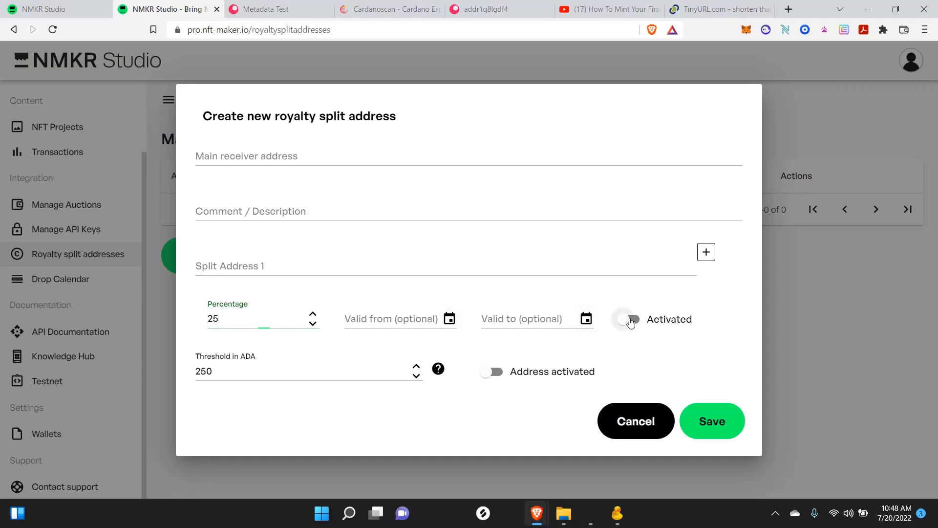
- Switch the royalty split address to activated and add a Split Address 2 entry, and cancel the form without saving
left_click(485, 371)
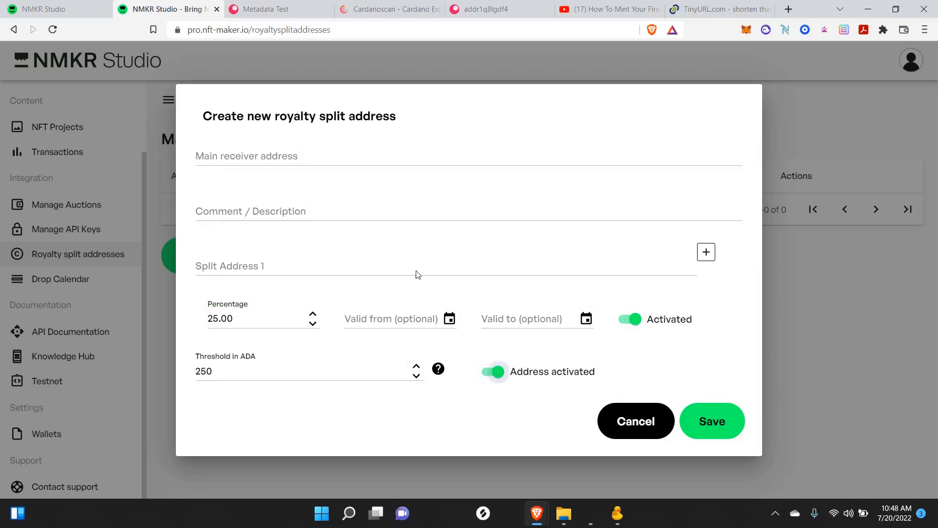
left_click(309, 212)
left_click(253, 267)
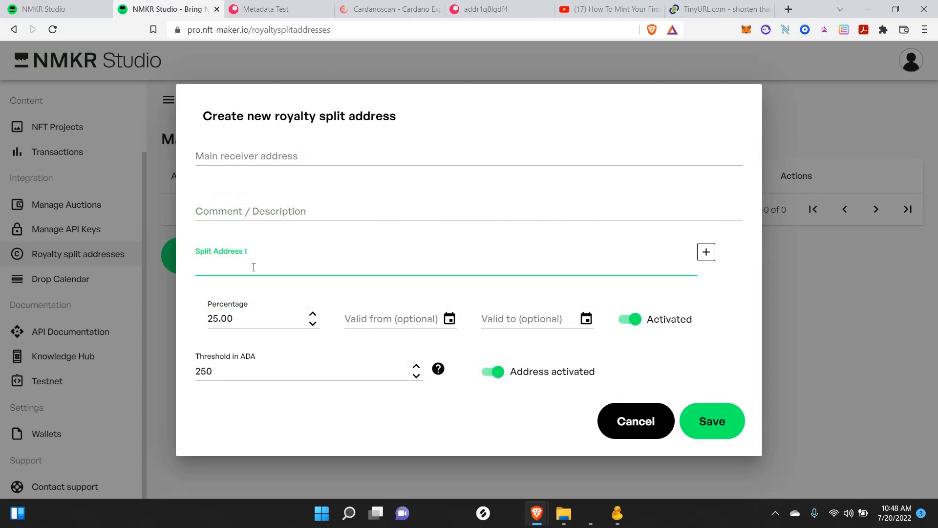
left_click(706, 255)
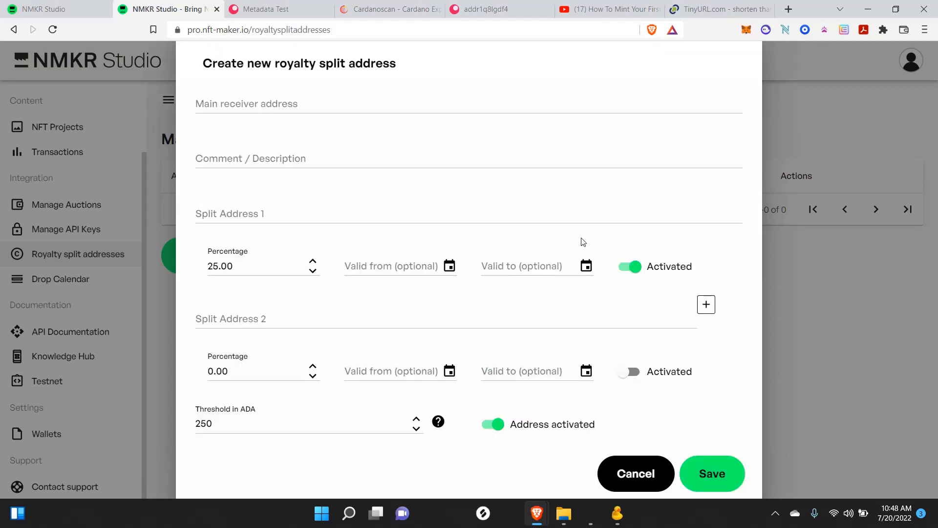
left_click(253, 103)
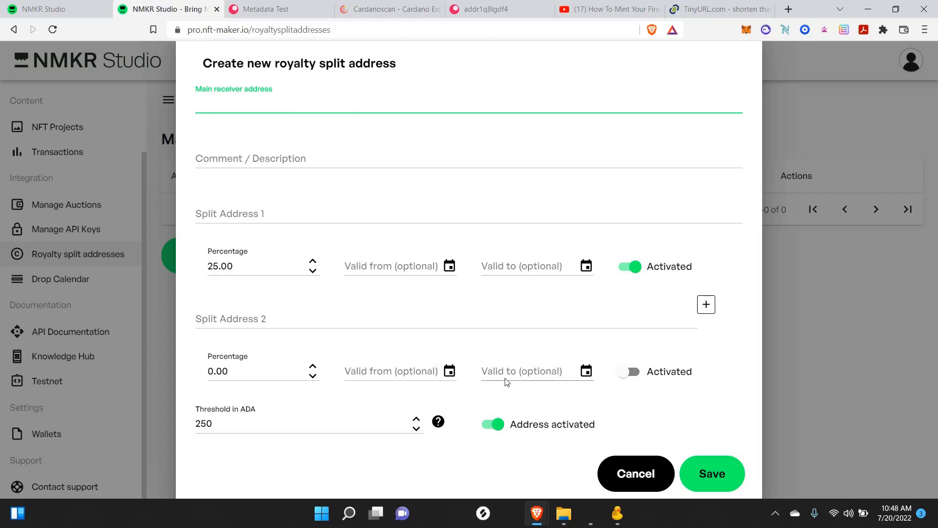
left_click(630, 477)
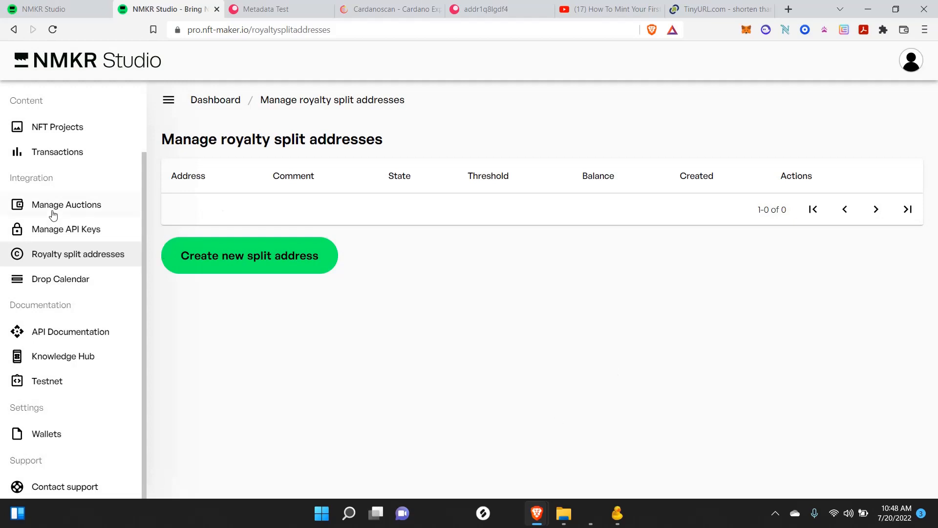
- Open the NFT management page of the JUSE x NMKR project from the NFT projects list
left_click(47, 128)
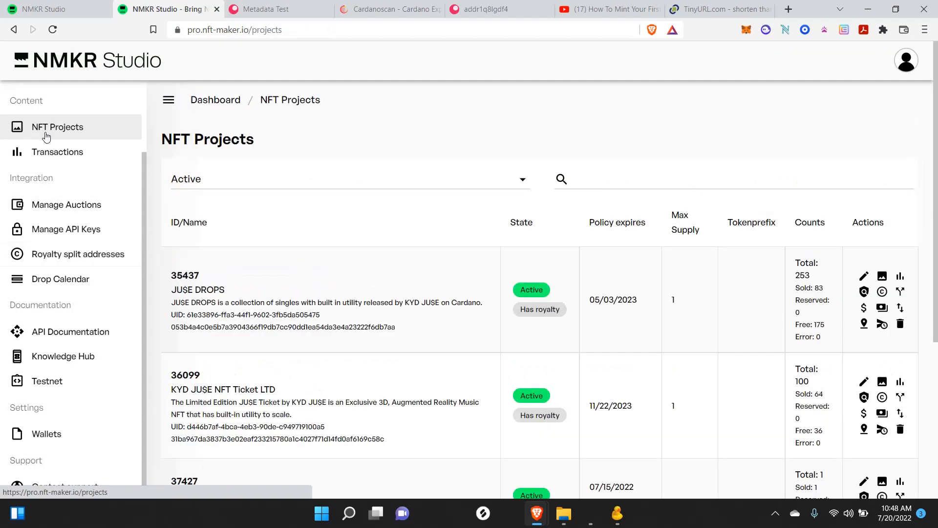
scroll(665, 299, "down", 2)
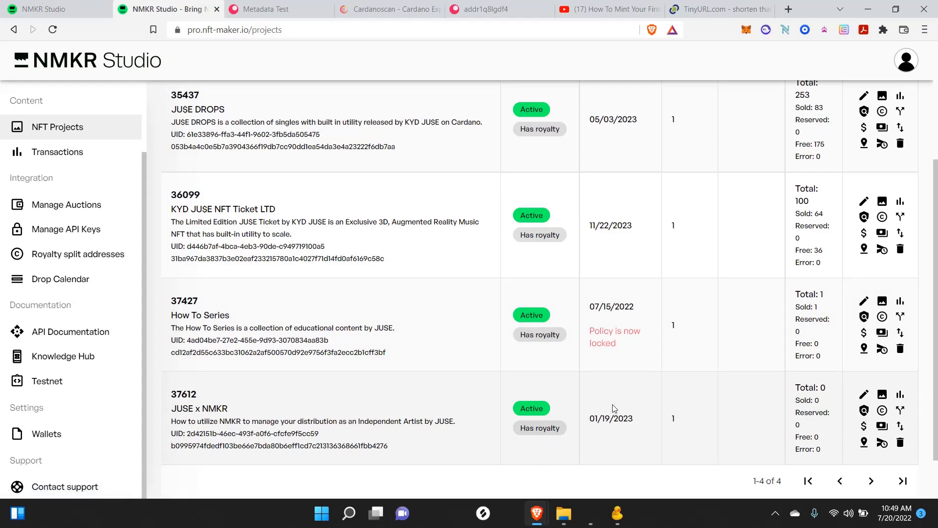
left_click(882, 396)
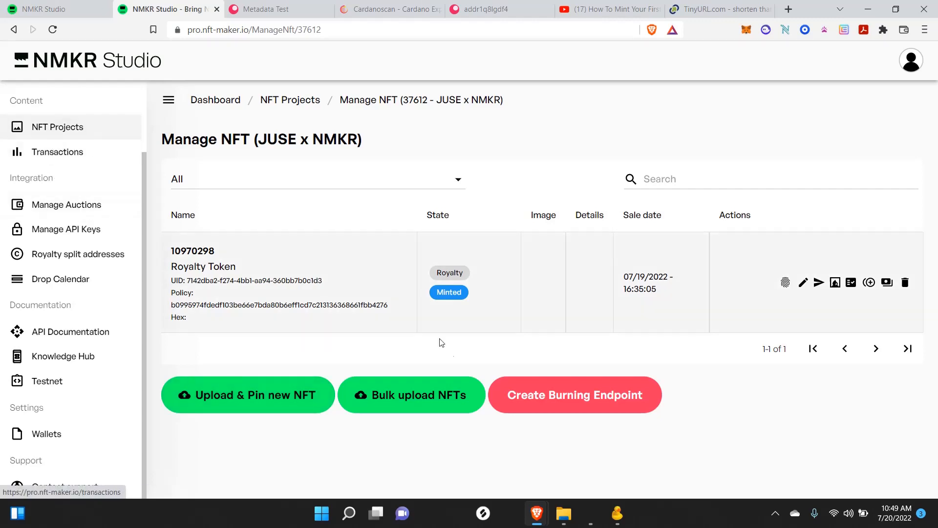
- Bring up the Cyberduck SFTP window beside the NFT projects list and compare its folders with the listed projects
left_click(617, 519)
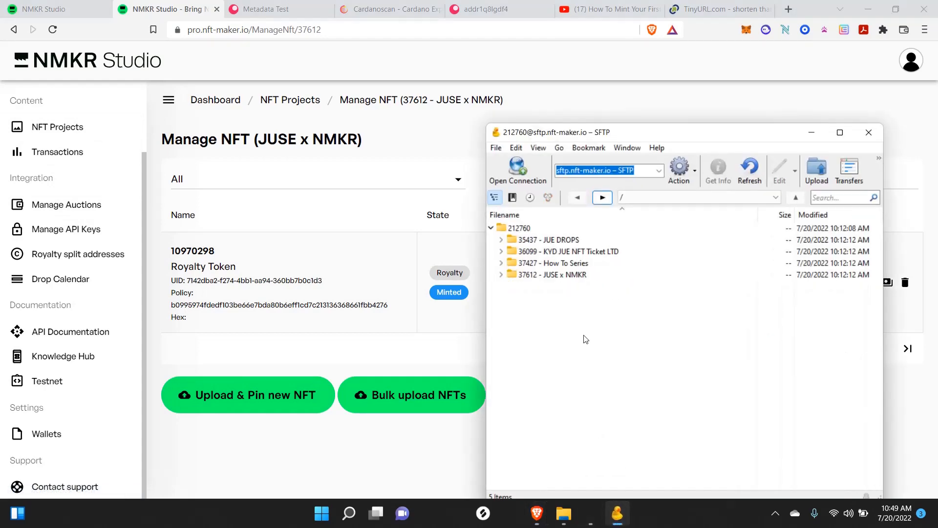
left_click(57, 128)
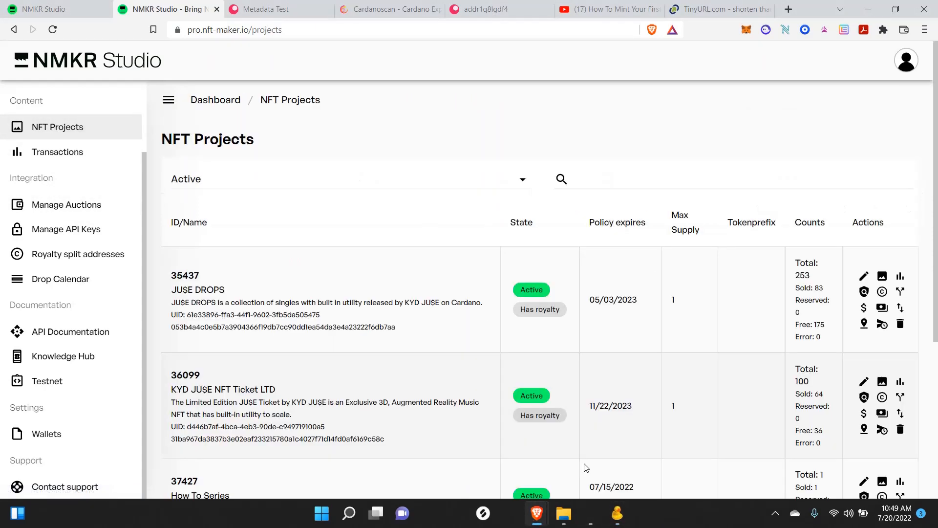
scroll(352, 353, "down", 4)
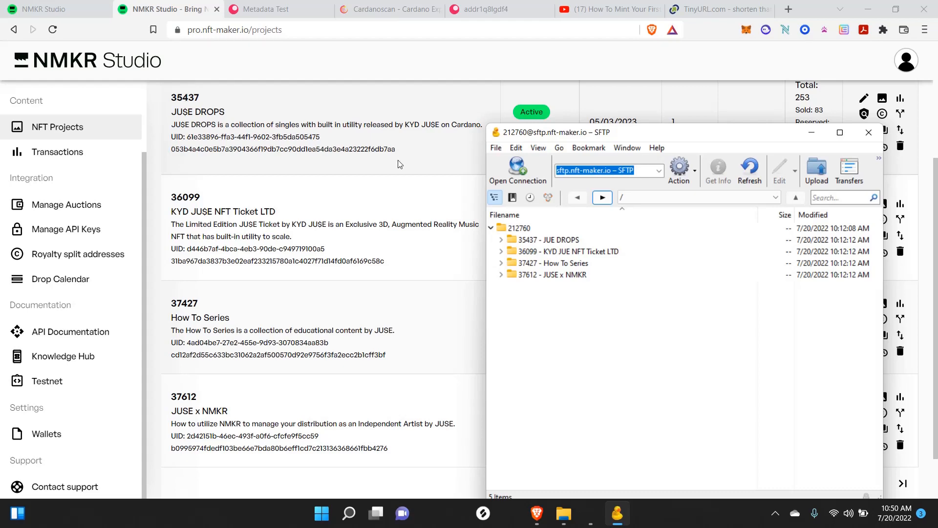
scroll(410, 171, "up", 3)
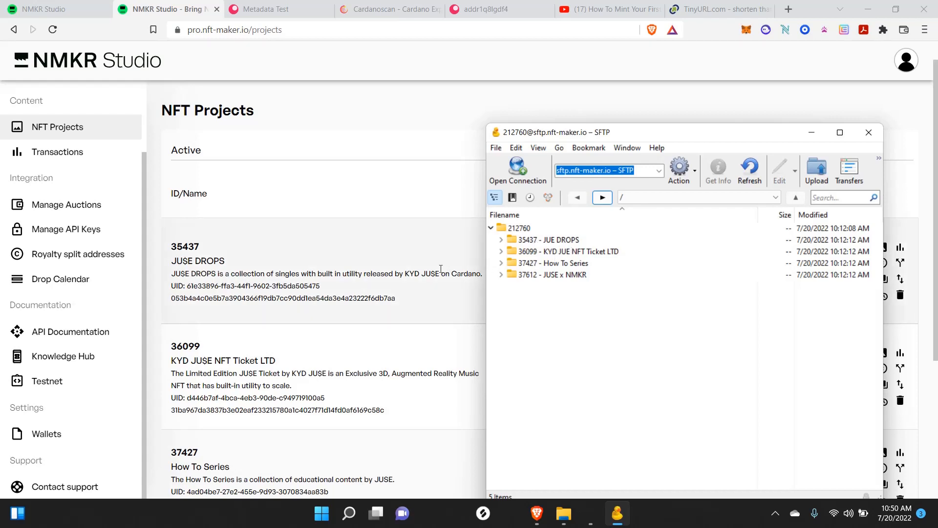
- Examine the files in the JUE DROPS and KYD JUE NFT Ticket LTD folders on the SFTP server
double_click(555, 241)
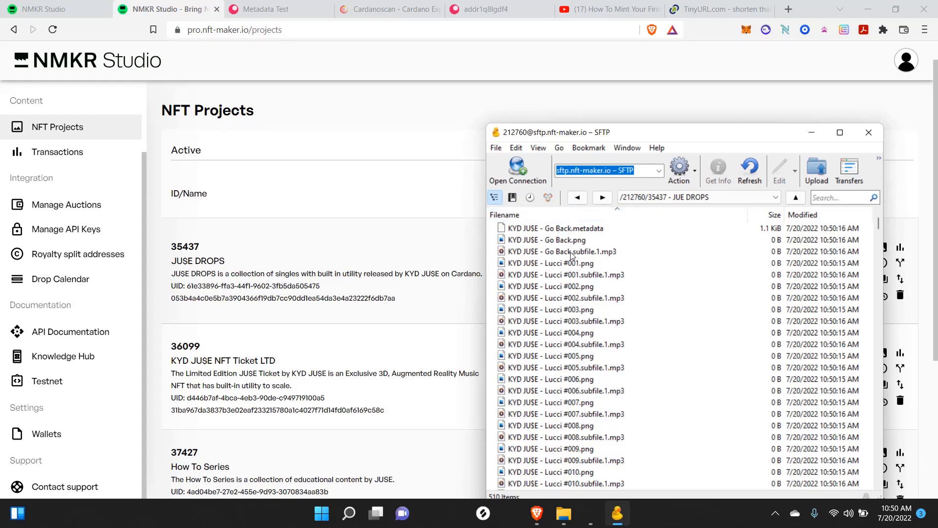
left_click(577, 197)
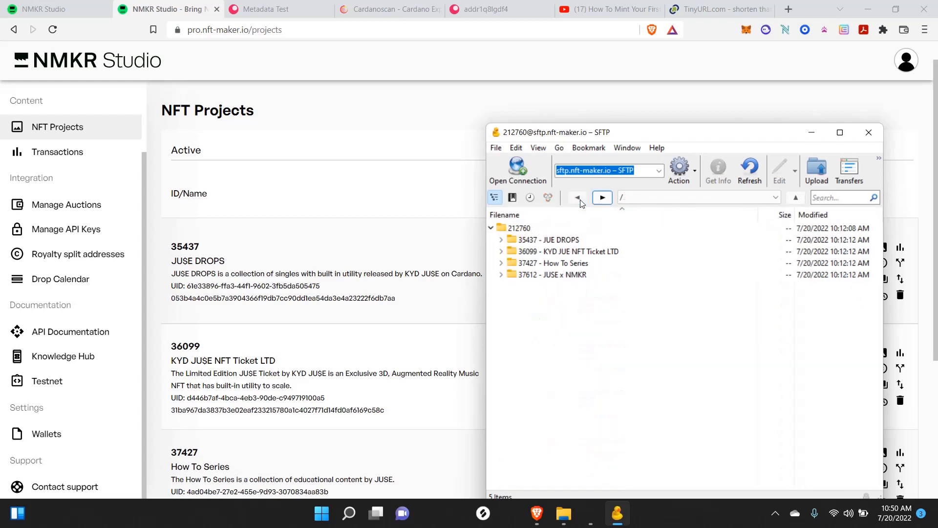
double_click(576, 253)
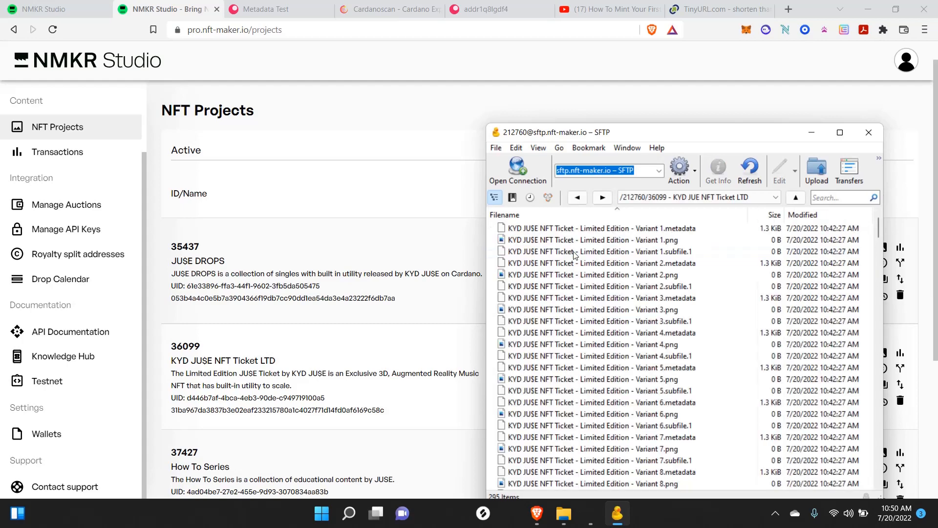
scroll(610, 311, "down", 20)
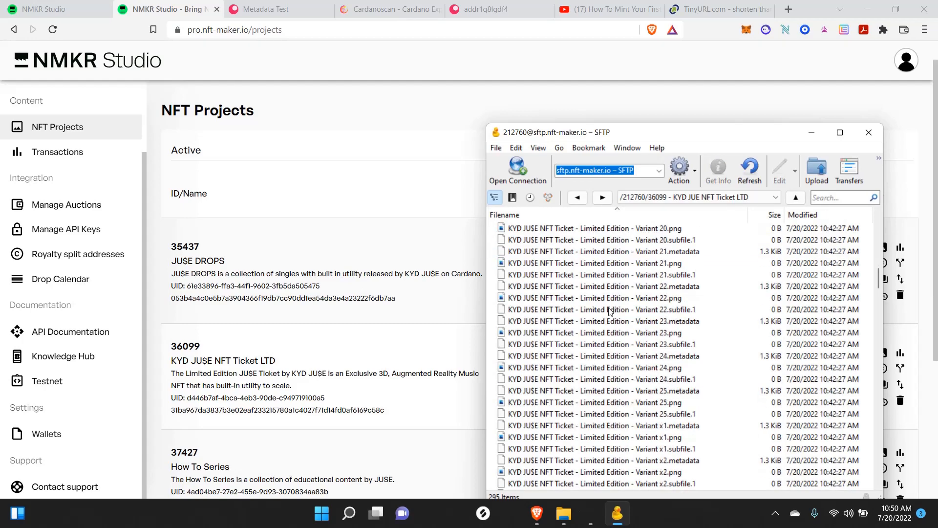
scroll(610, 312, "down", 20)
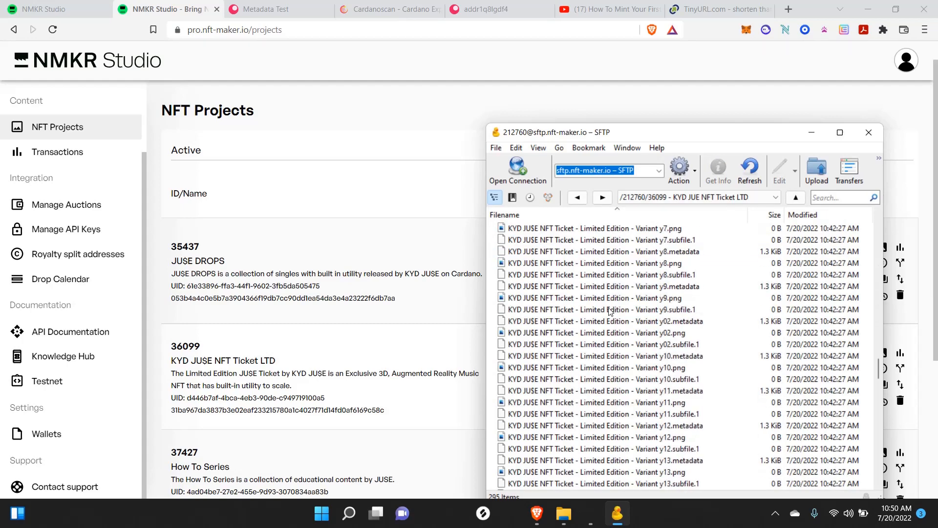
scroll(610, 312, "down", 20)
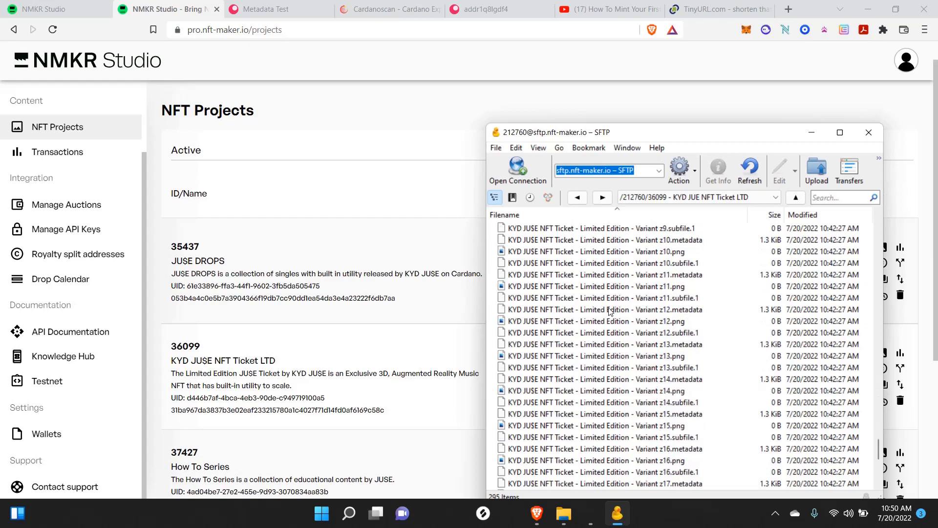
scroll(596, 271, "up", 20)
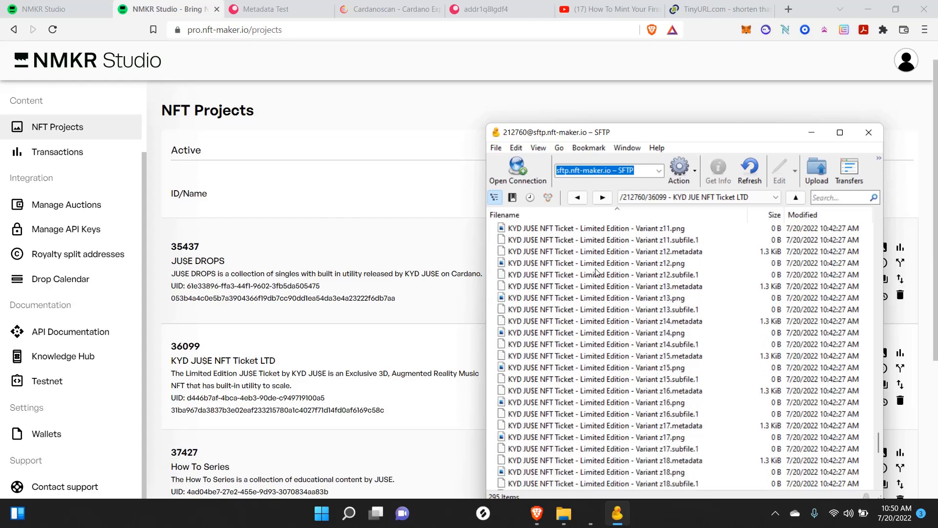
left_click(577, 197)
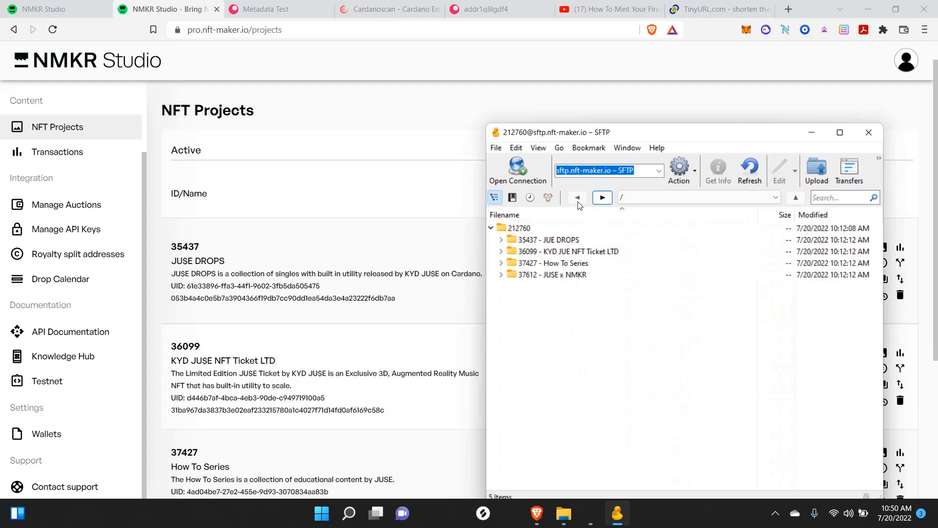
- Reopen the KYD JUE NFT Ticket LTD folder, review its variant files against the project list, and return to the folder overview
double_click(557, 252)
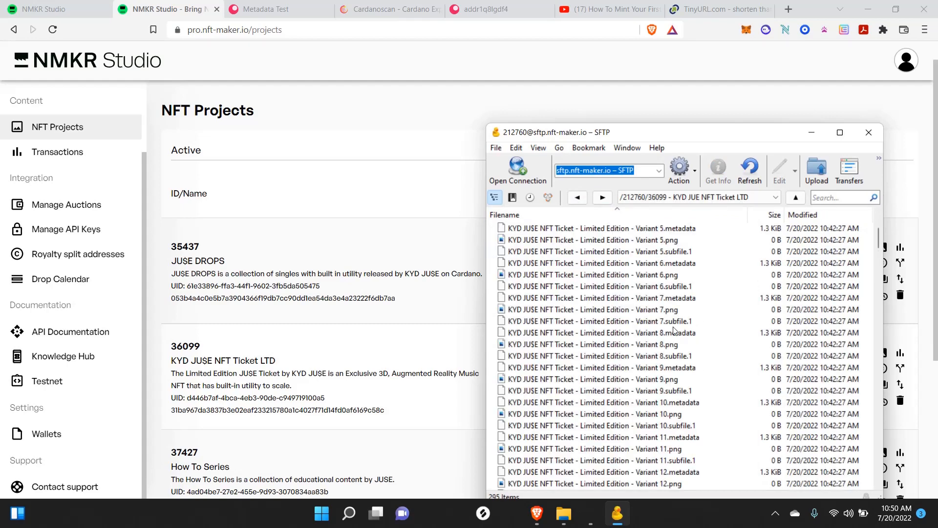
scroll(674, 330, "down", 15)
scroll(675, 331, "down", 20)
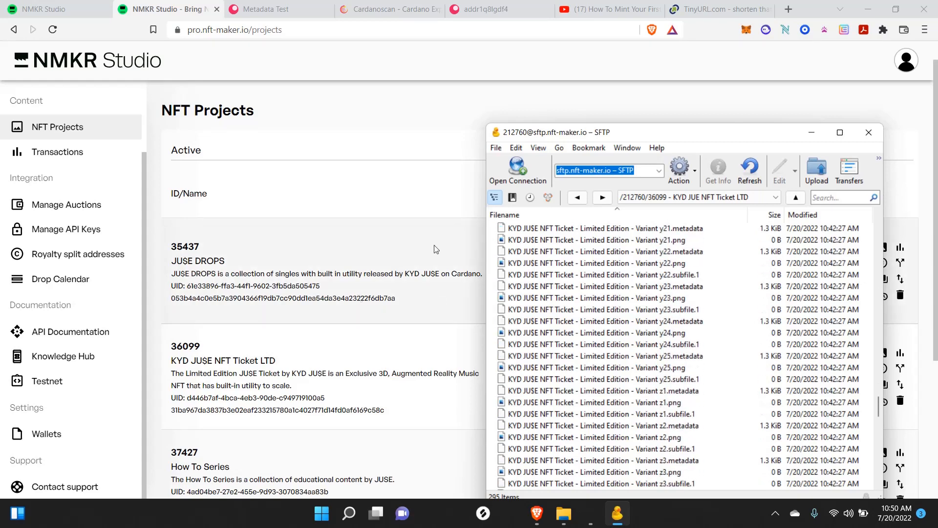
scroll(268, 230, "down", 4)
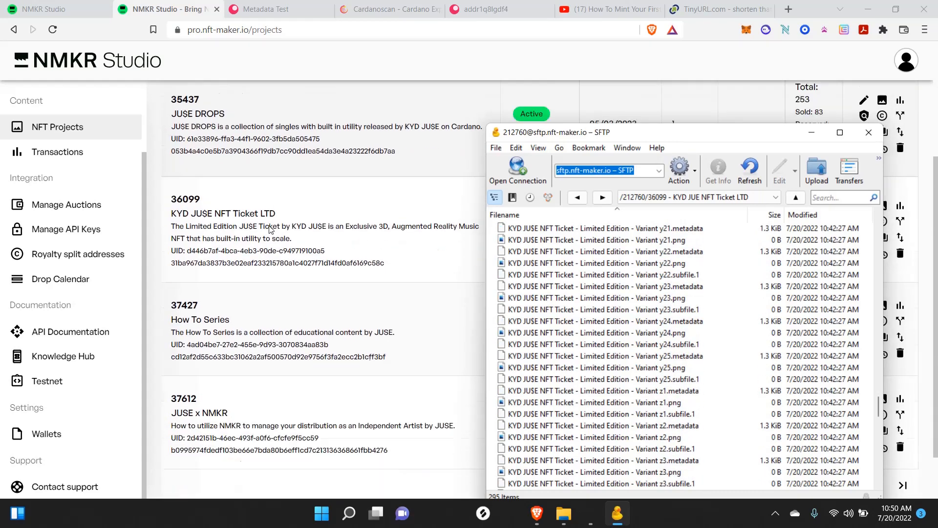
scroll(269, 230, "up", 2)
scroll(637, 301, "down", 9)
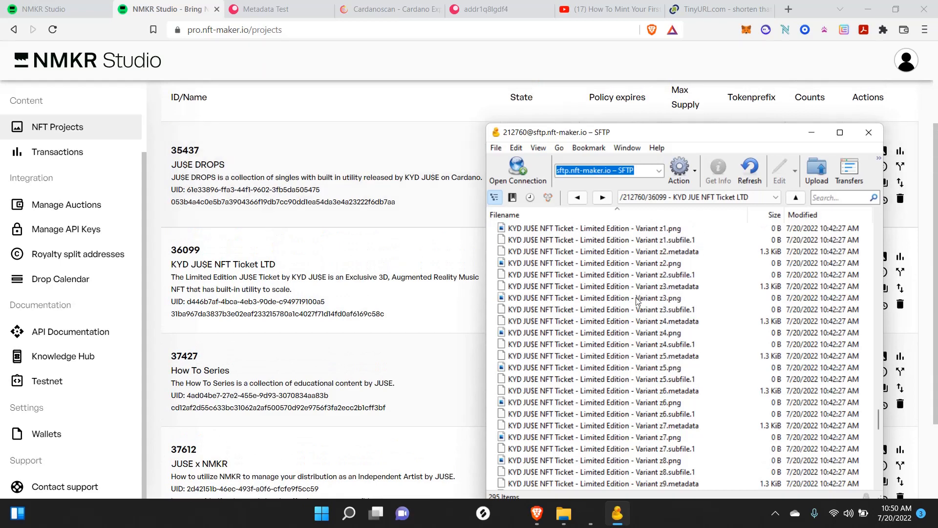
left_click(578, 197)
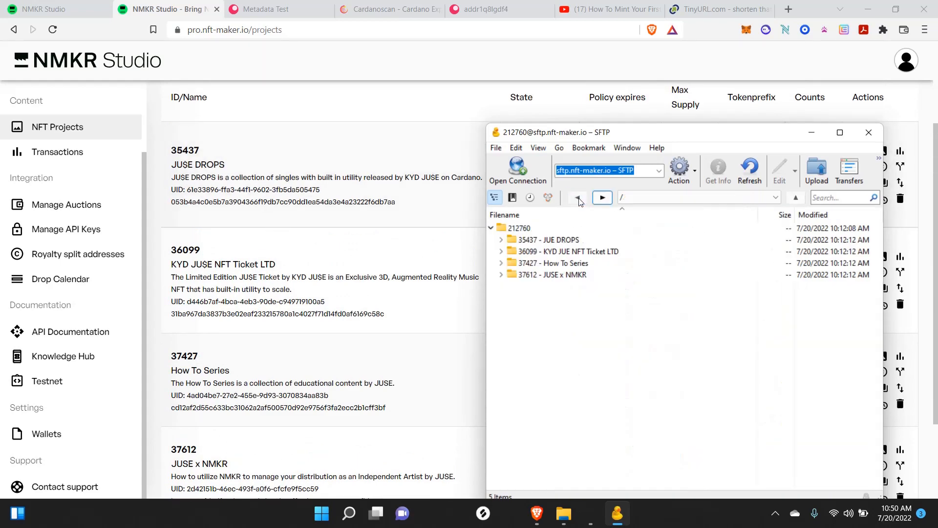
- Upload How to NMKR.png from the Downloads folder into the JUSE x NMKR folder on the SFTP server
double_click(574, 275)
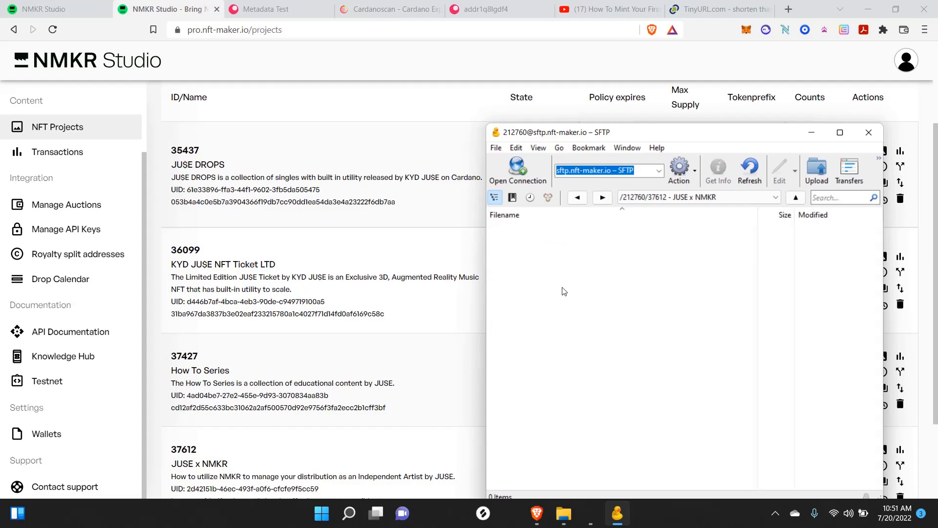
left_click(567, 518)
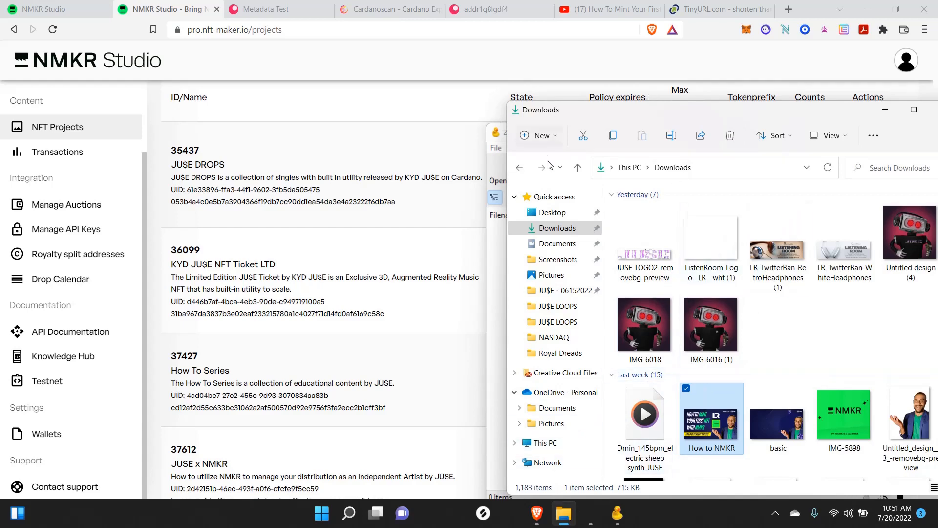
left_click_drag(639, 113, 103, 83)
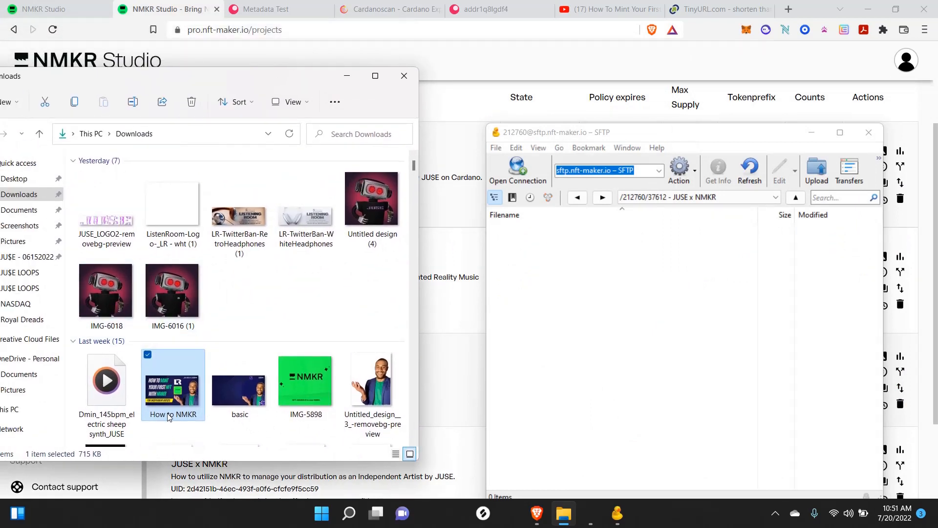
left_click_drag(169, 398, 565, 309)
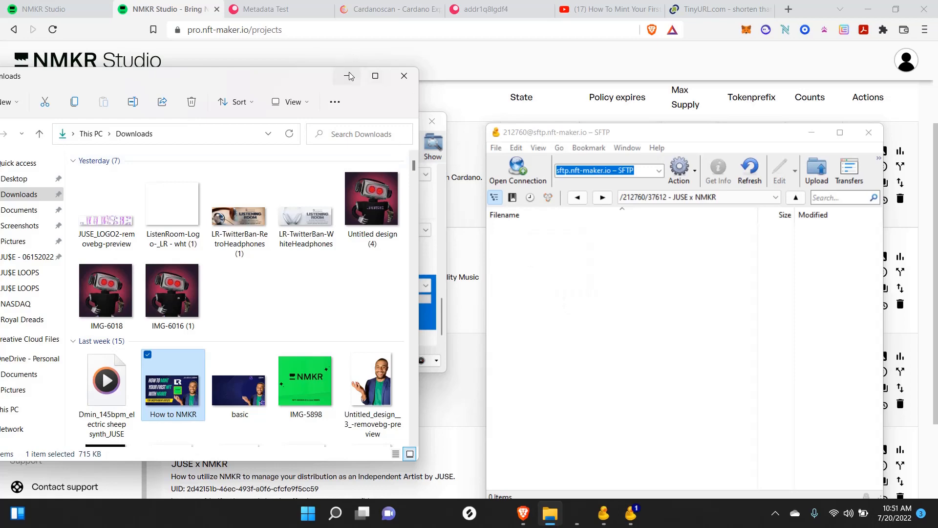
left_click(348, 76)
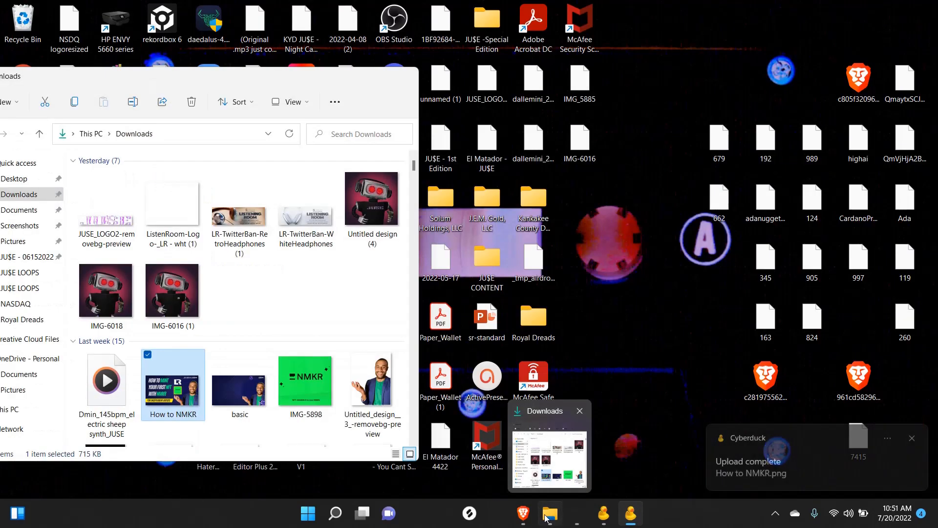
- Upload the How to NMKR.subfile.1 MP4 video from Downloads into the same JUSE x NMKR folder and minimize the Downloads window
left_click(552, 466)
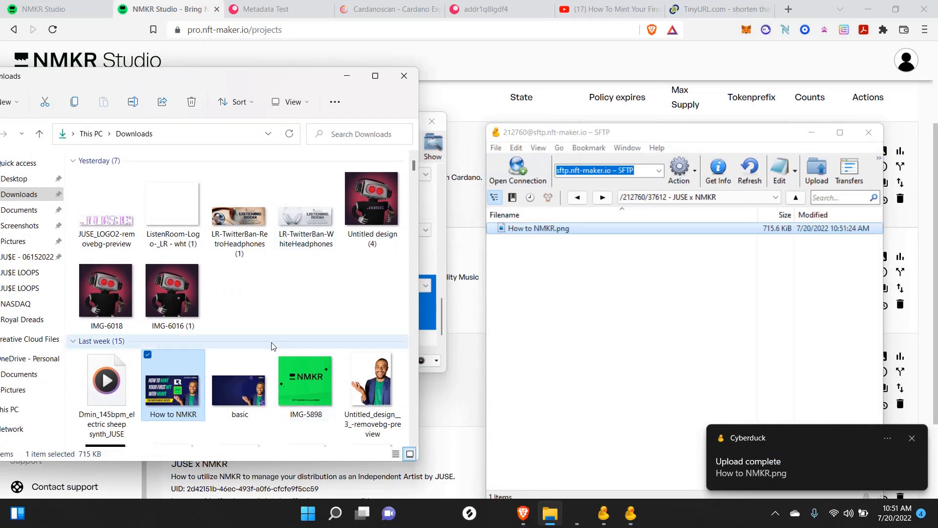
scroll(273, 346, "down", 3)
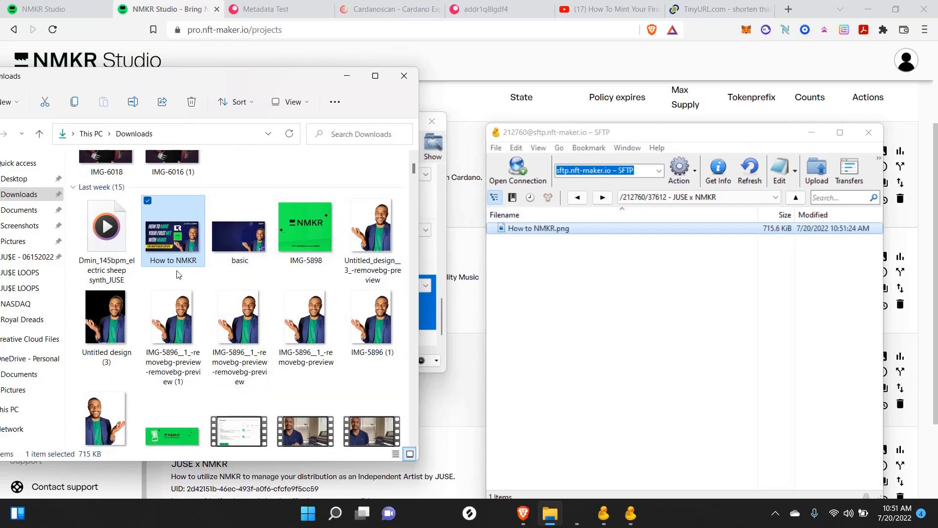
scroll(179, 274, "down", 2)
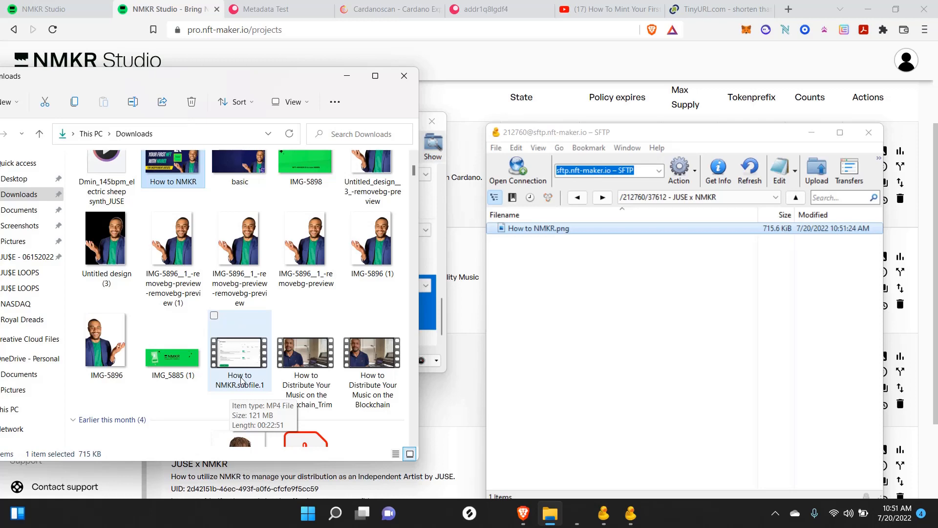
left_click_drag(241, 380, 543, 326)
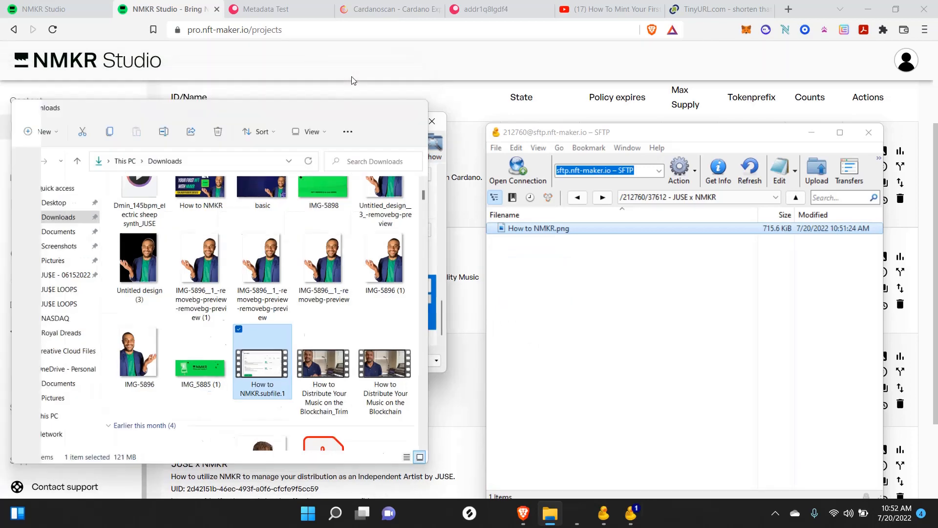
left_click(348, 76)
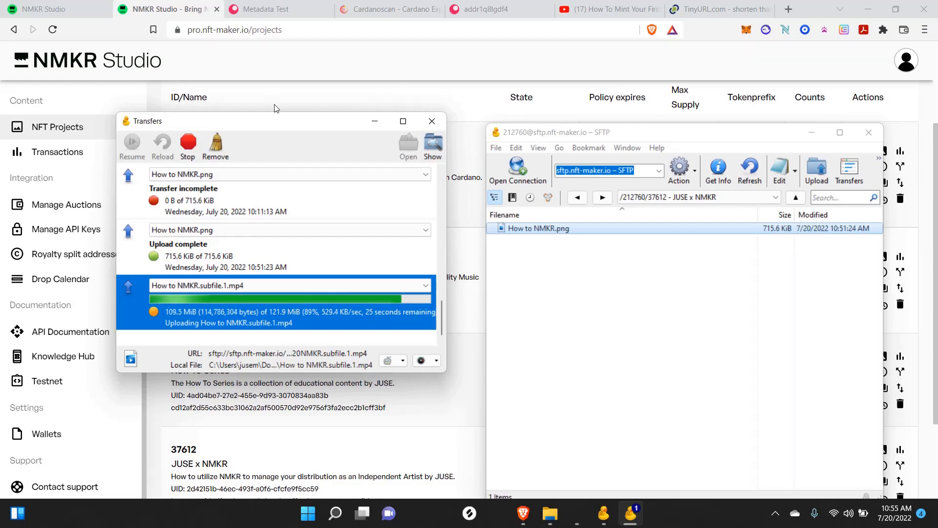
- Open the NFT list of the JUSE x NMKR project and bring up the Cyberduck file browser and Transfers windows to check the upload
left_click(276, 109)
scroll(549, 274, "down", 3)
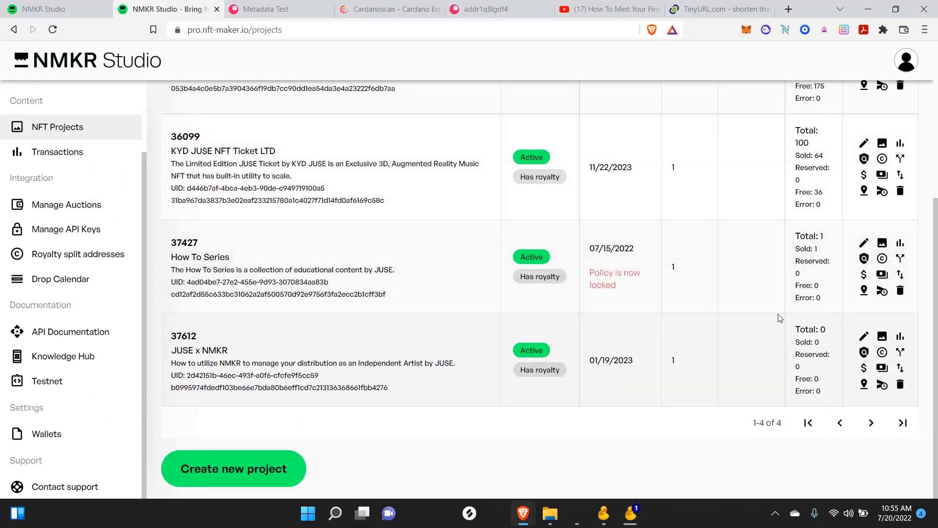
left_click(882, 336)
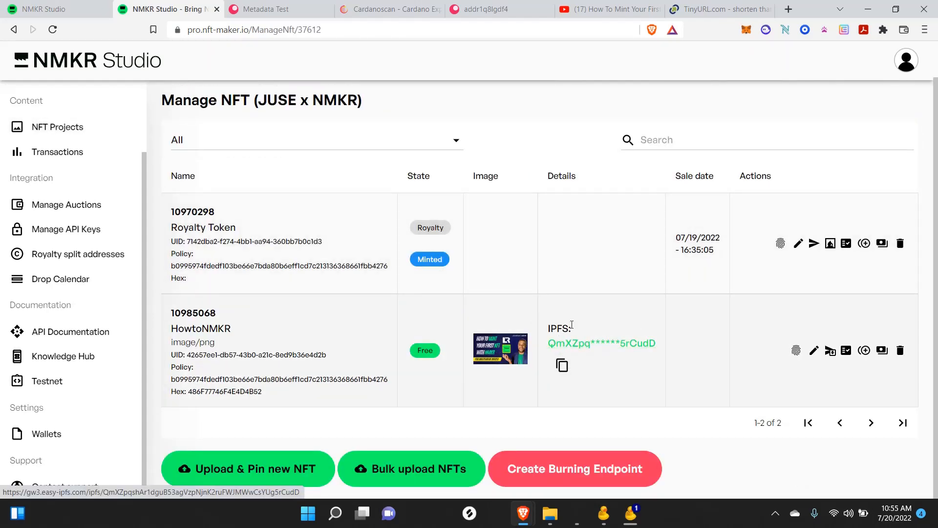
left_click(603, 513)
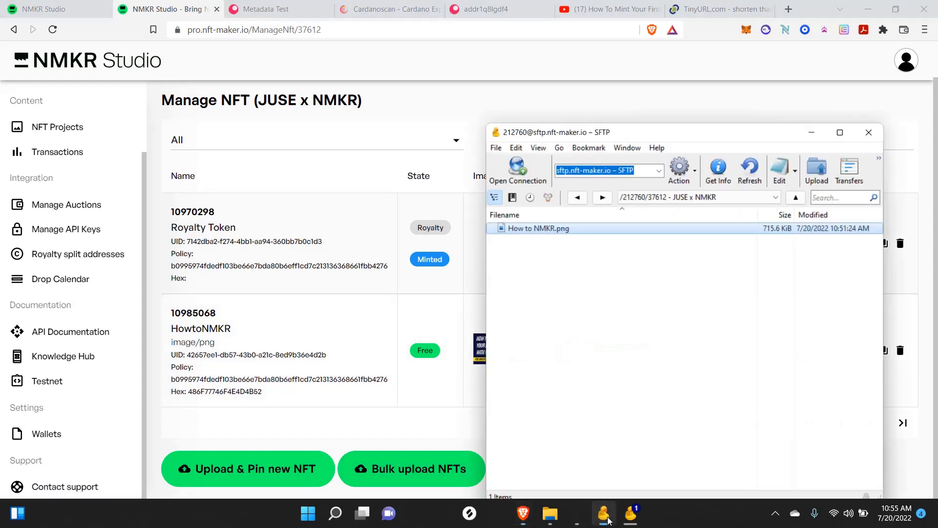
left_click(640, 515)
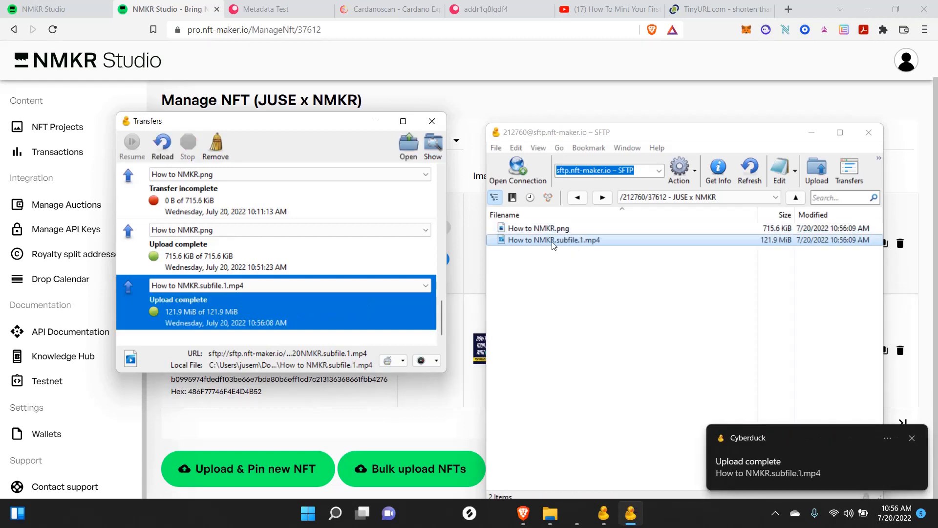
- Return to NMKR Studio, reload the JUSE x NMKR NFT list and examine the subfiles of HowtoNMKR
left_click(211, 425)
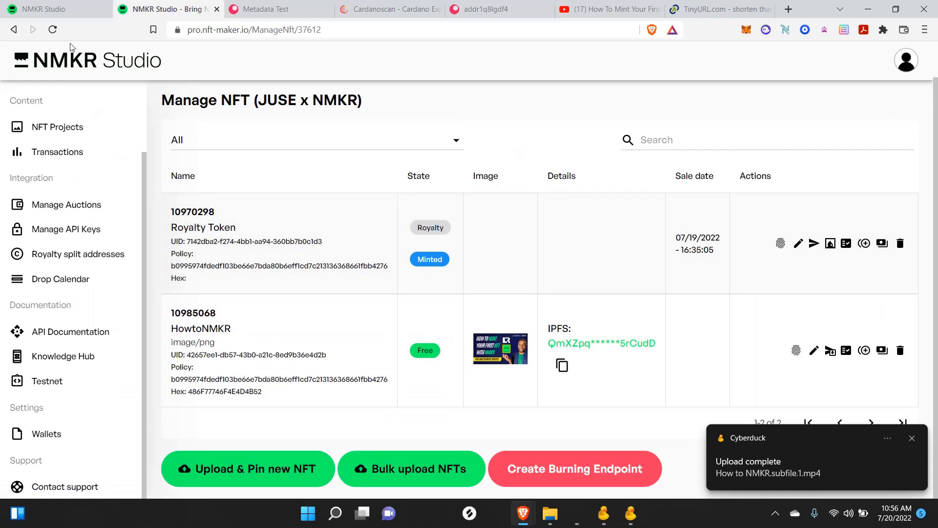
left_click(54, 30)
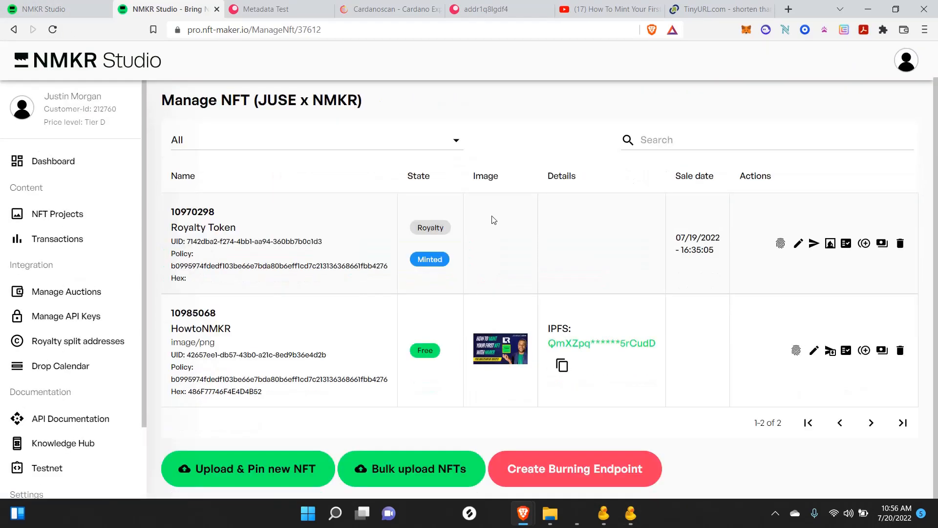
scroll(357, 334, "down", 3)
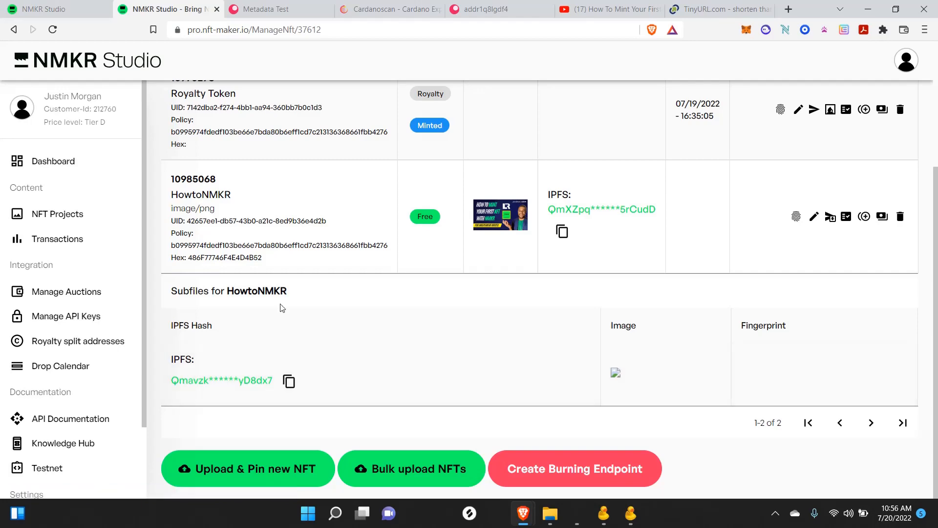
scroll(278, 305, "up", 3)
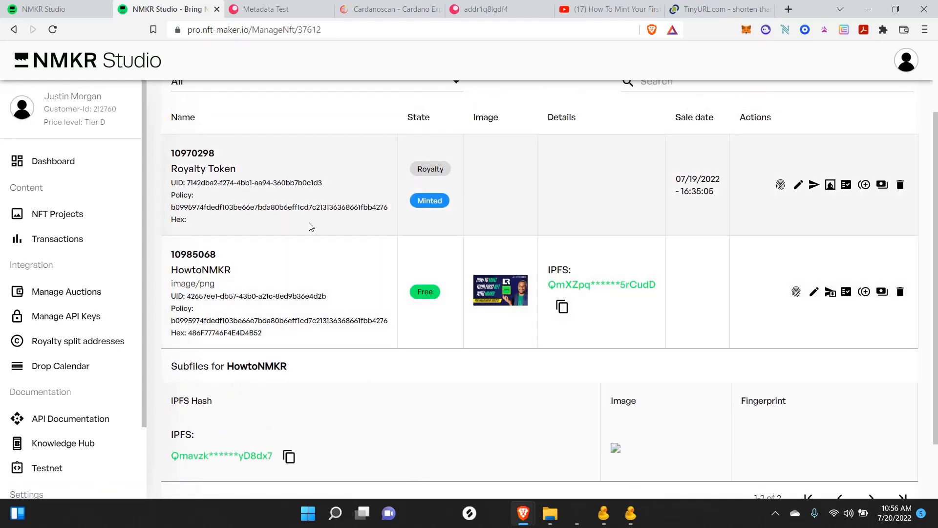
left_click(312, 224)
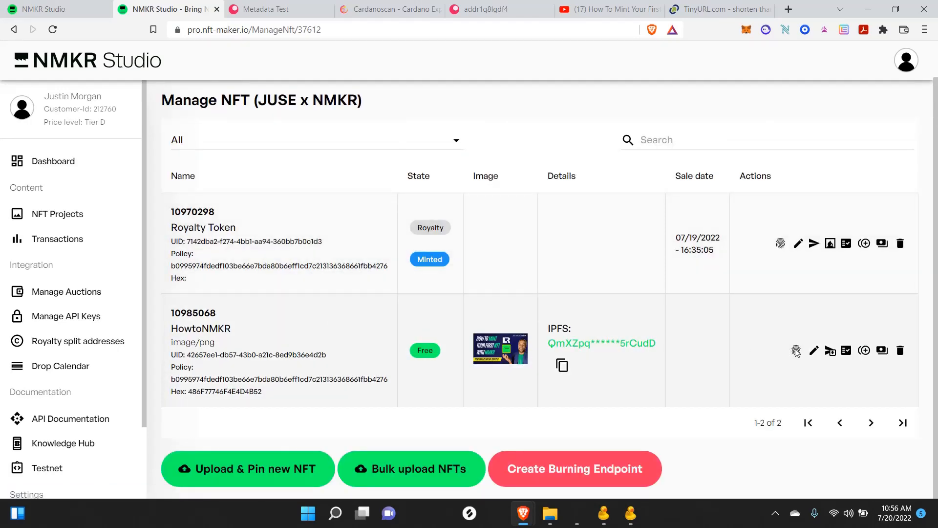
- Open the HowtoNMKR NFT for editing and clear its token name, display name and description
left_click(814, 351)
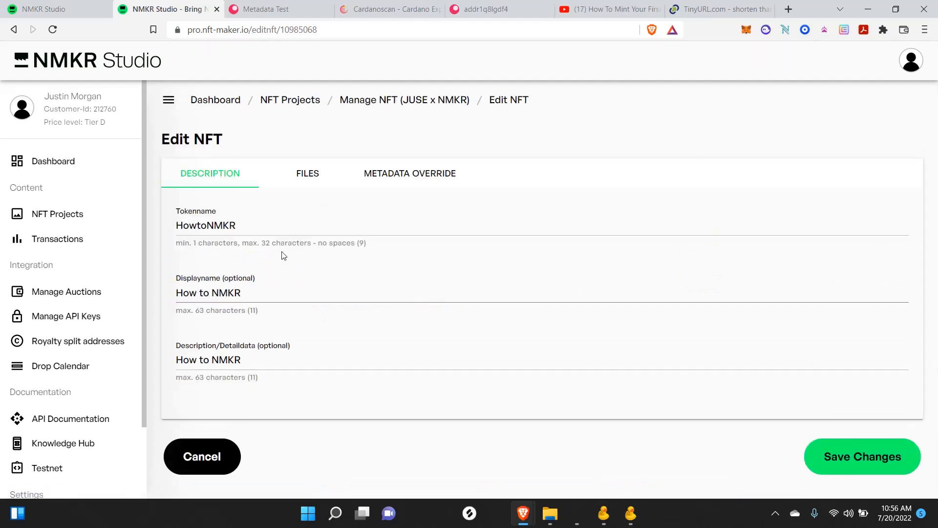
double_click(265, 227)
key("BackSpace")
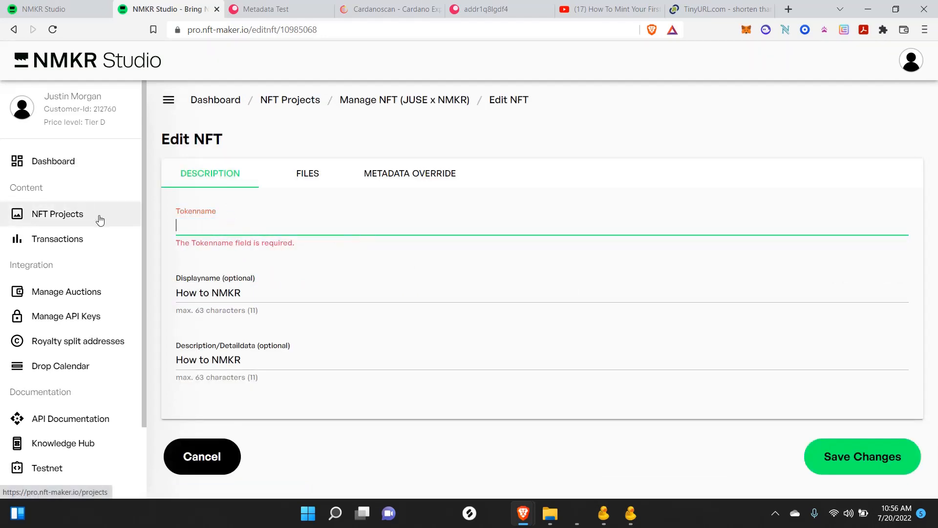
left_click_drag(227, 294, 76, 290)
key("BackSpace")
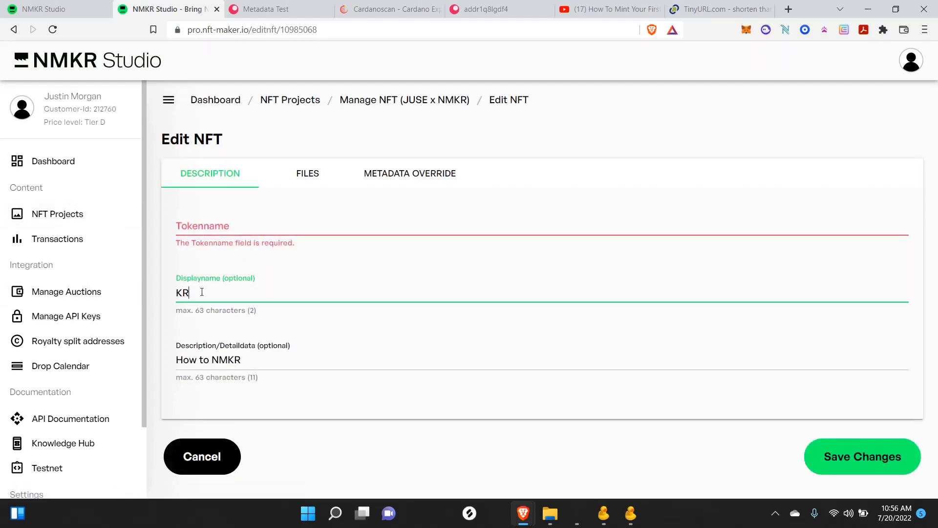
left_click_drag(200, 291, 125, 295)
key("BackSpace")
left_click_drag(254, 360, 171, 360)
key("BackSpace")
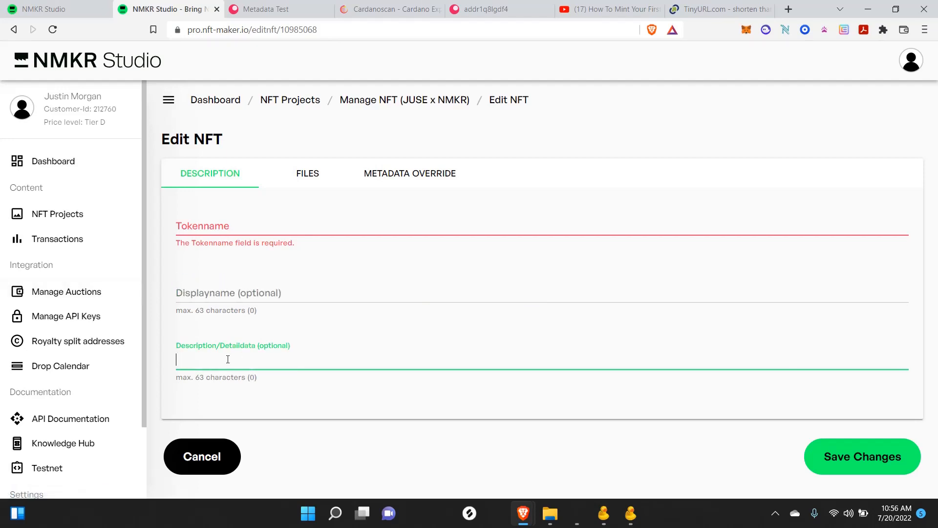
- Set the NFT's token name to HowToMintYourFirstNFT
left_click(239, 229)
type("How")
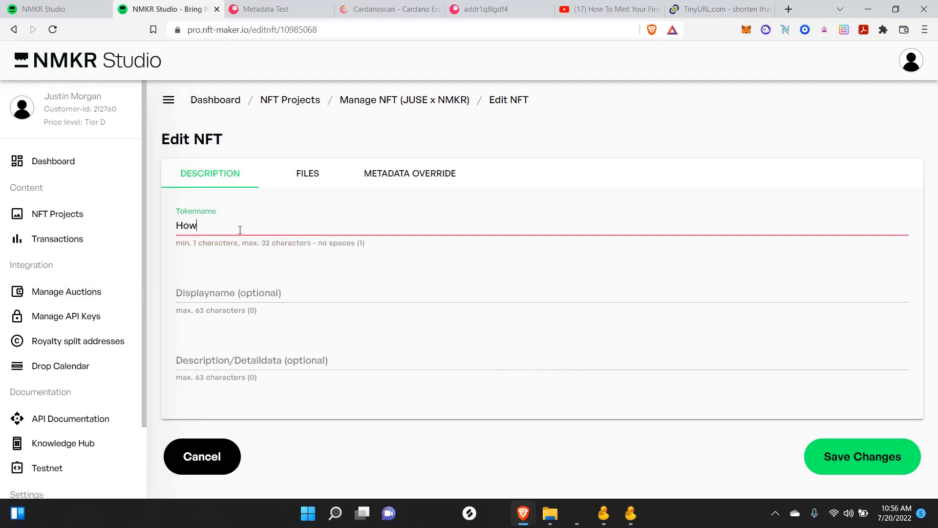
type("ToMintYourFirstNFT")
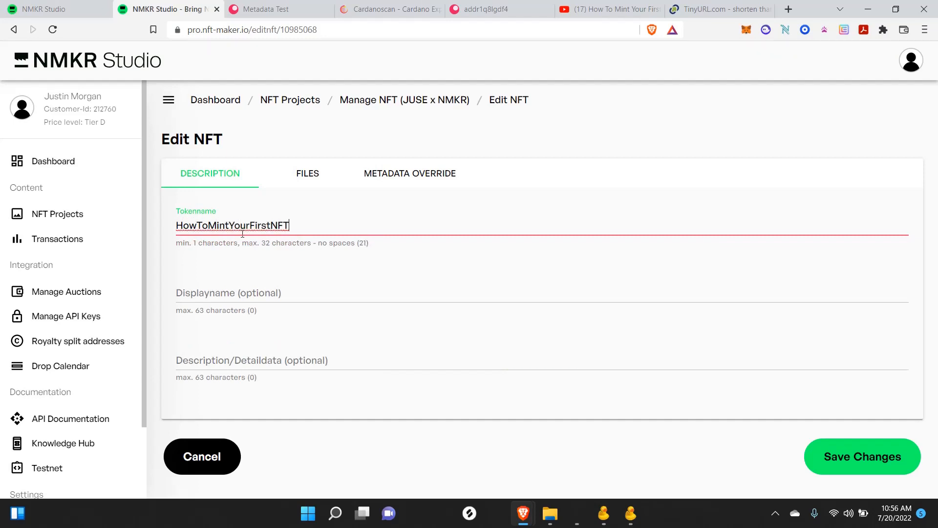
- Copy the token name into the display name and expand it to "How To Mint Your First NFT with NMKR for Indie Artists"
double_click(242, 233)
key("ctrl+c")
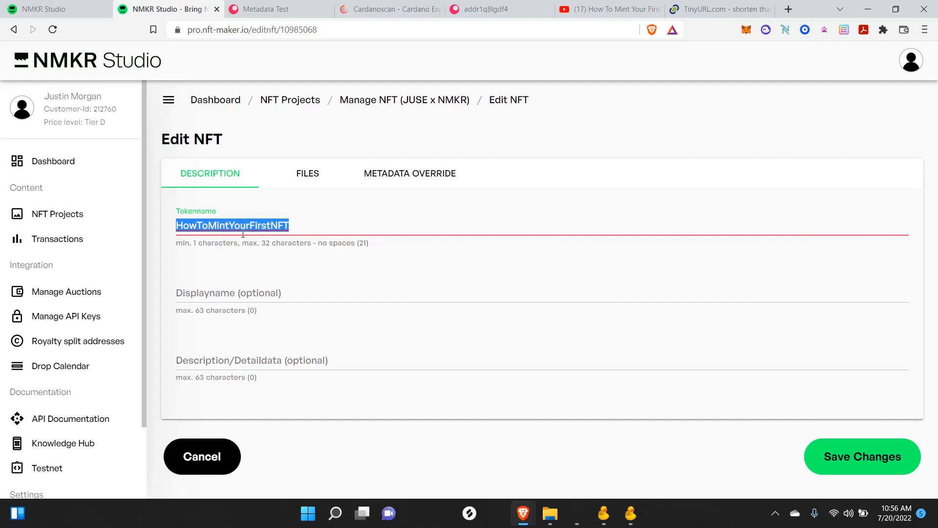
left_click(222, 289)
key("ctrl+v")
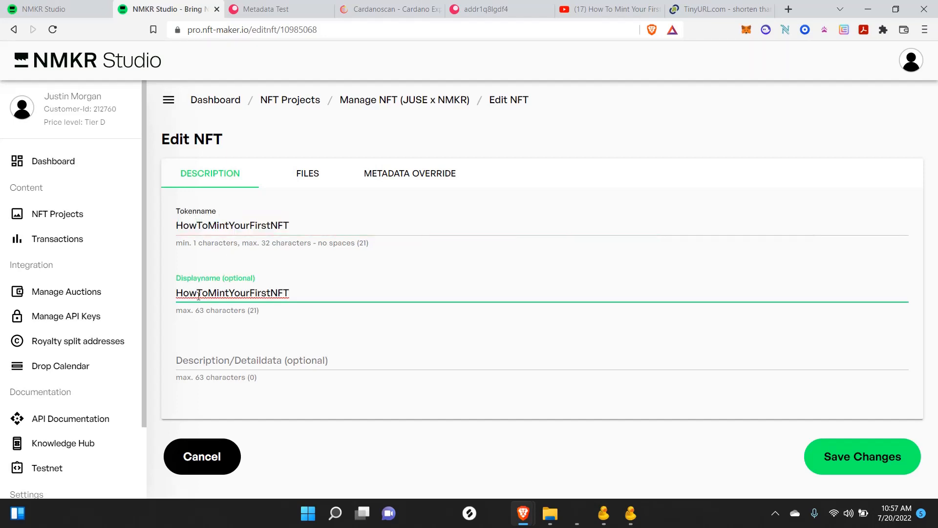
left_click(199, 293)
left_click(210, 293)
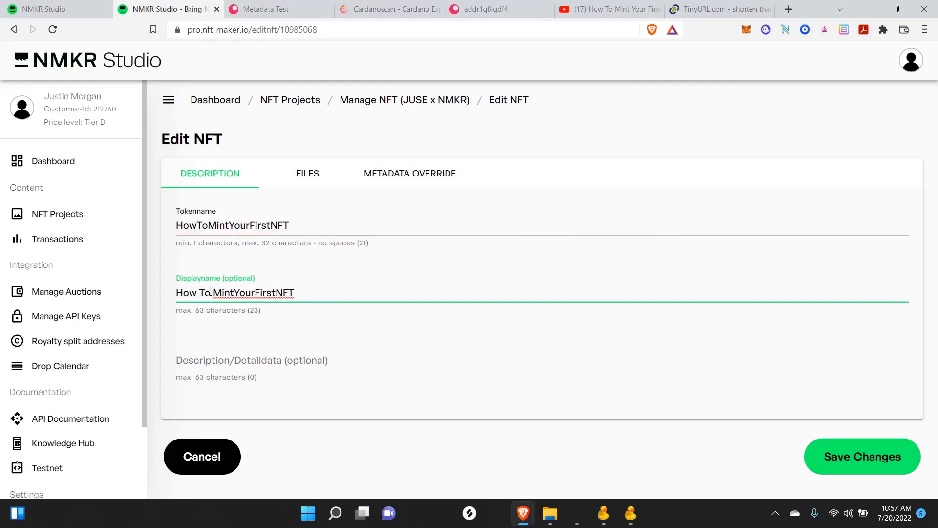
left_click(236, 292)
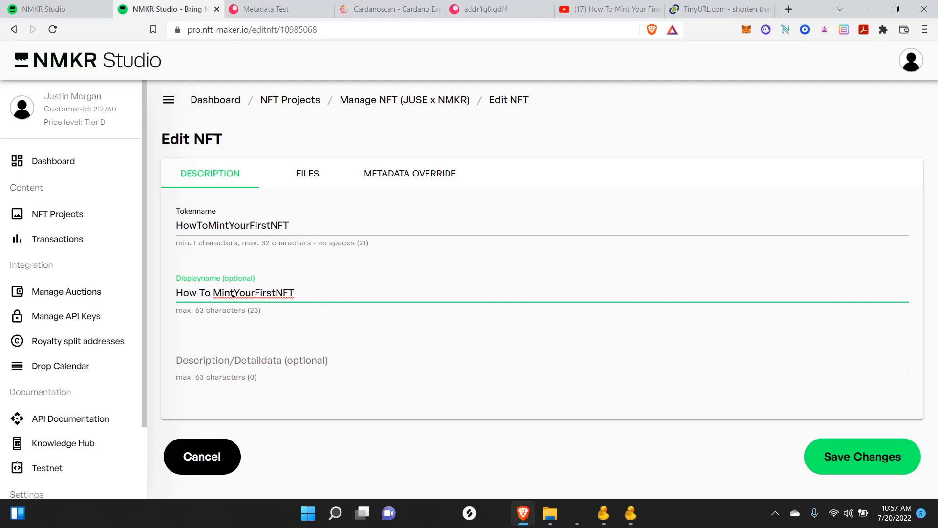
left_click(258, 292)
left_click(279, 293)
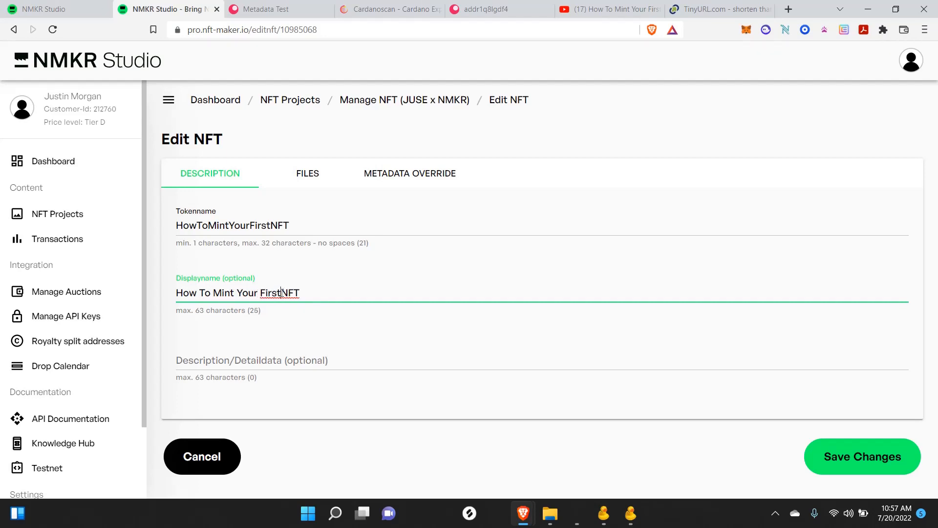
left_click(311, 294)
type("with NMKR for Indie A")
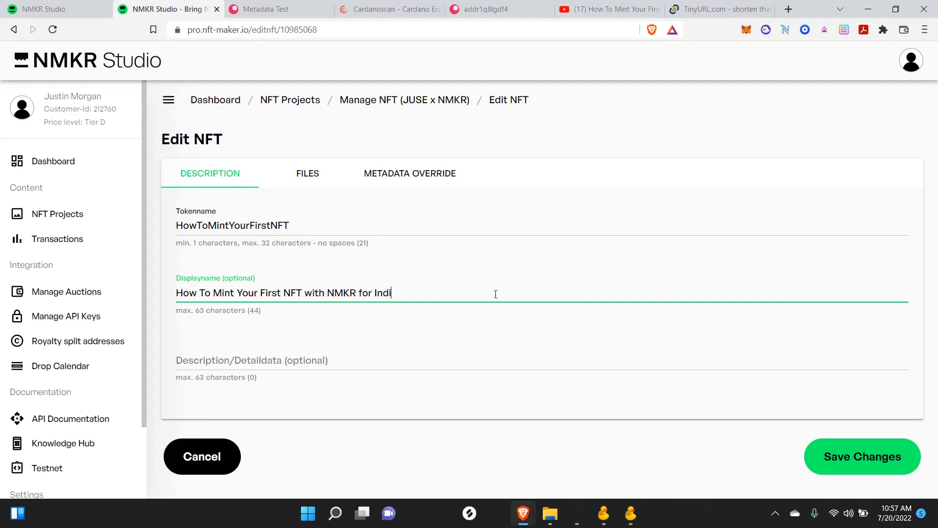
type("rtists")
- Set the NFT's description to "For educational purposes only." and save the changes
left_click(238, 359)
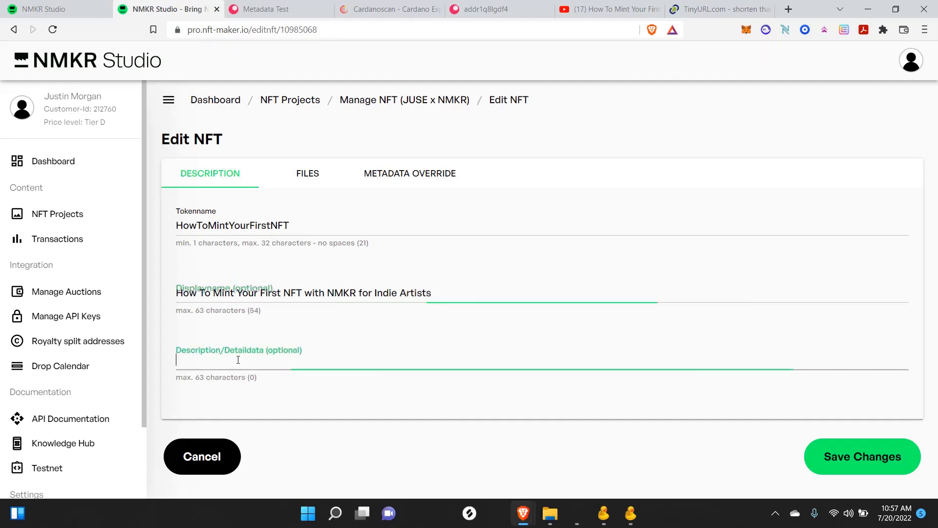
type("For educa")
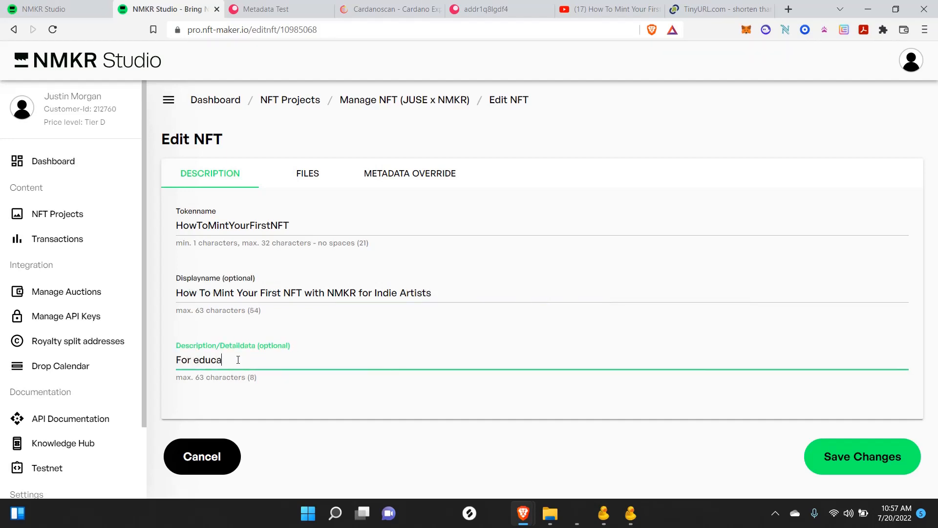
type("tional purposes only.")
left_click(854, 456)
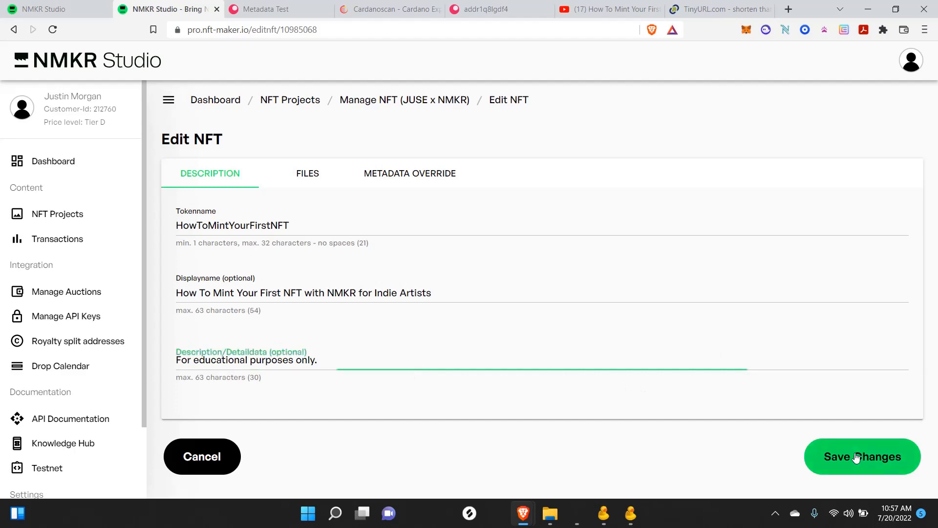
scroll(694, 425, "down", 1)
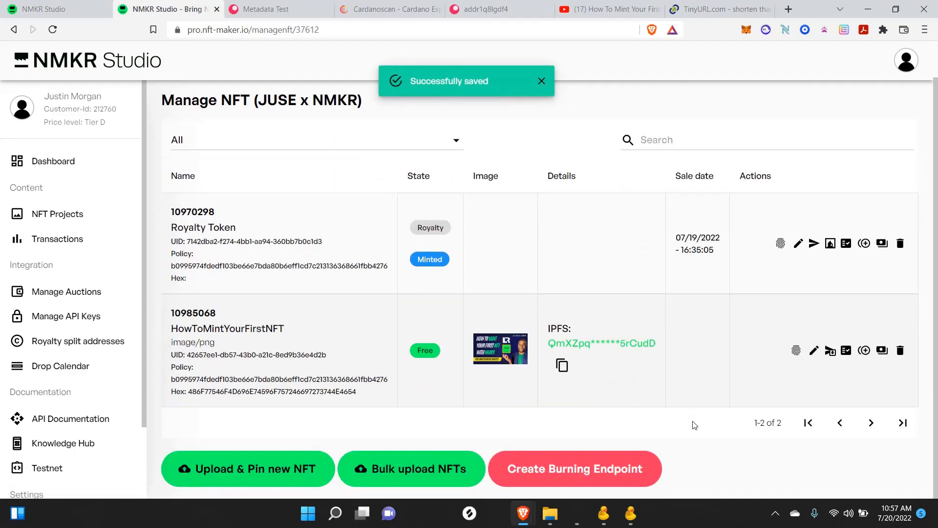
- Review the full metadata of HowToMintYourFirstNFT, including its name, image, description, MP4 file entry and version, and close it
left_click(796, 349)
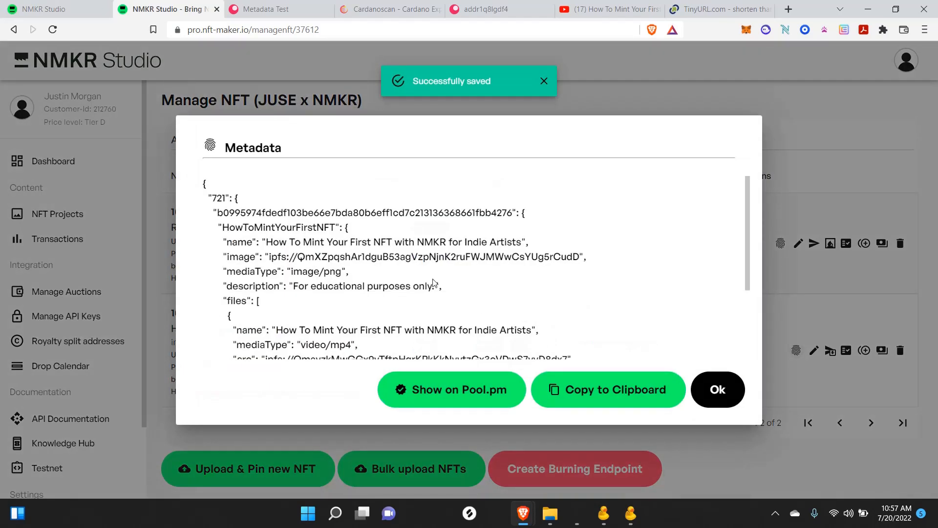
scroll(433, 282, "down", 2)
scroll(434, 282, "down", 1)
scroll(434, 282, "up", 2)
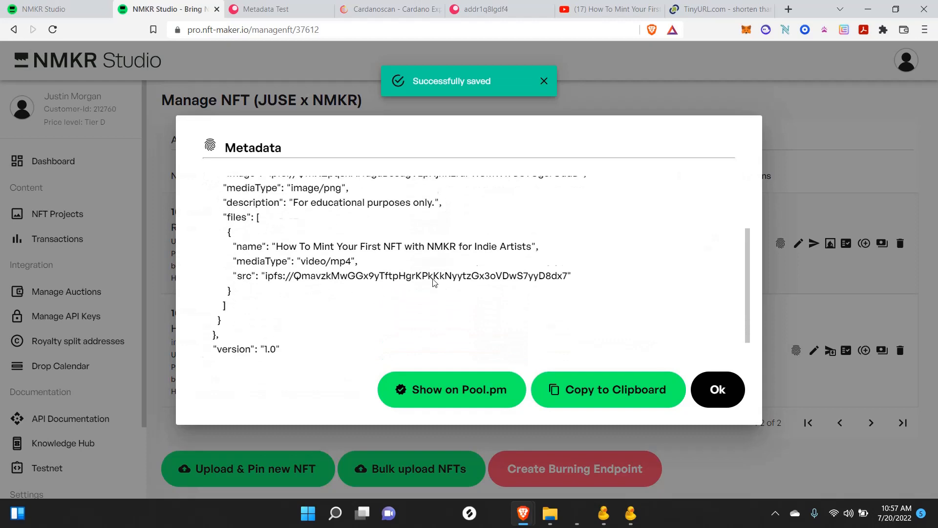
scroll(434, 283, "up", 1)
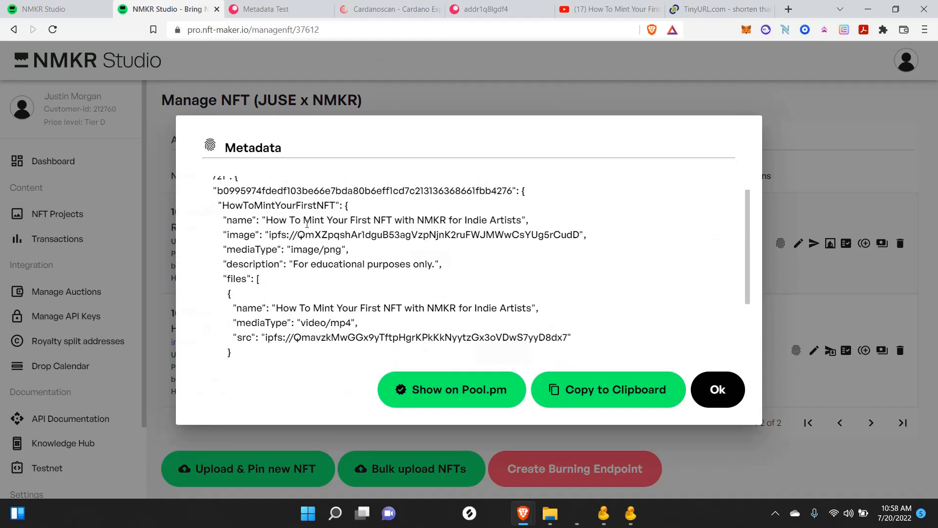
scroll(278, 244, "down", 2)
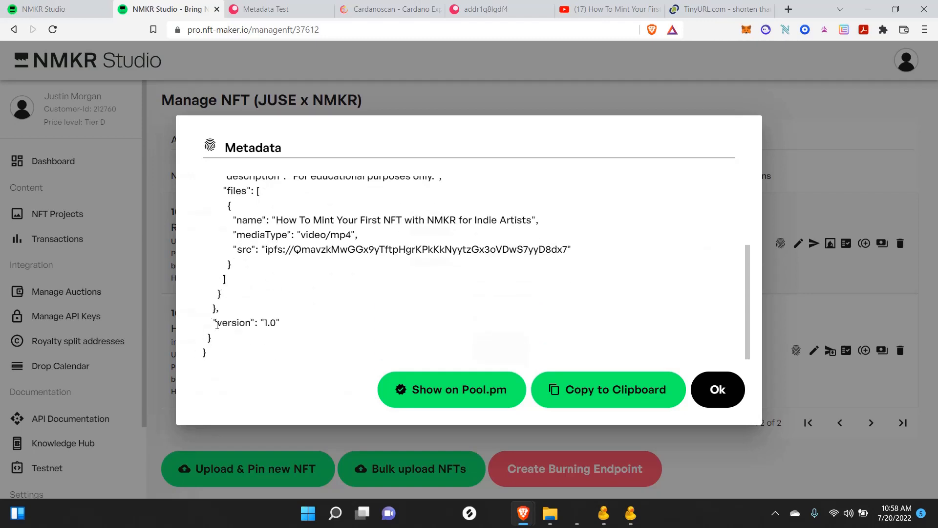
scroll(233, 275, "up", 1)
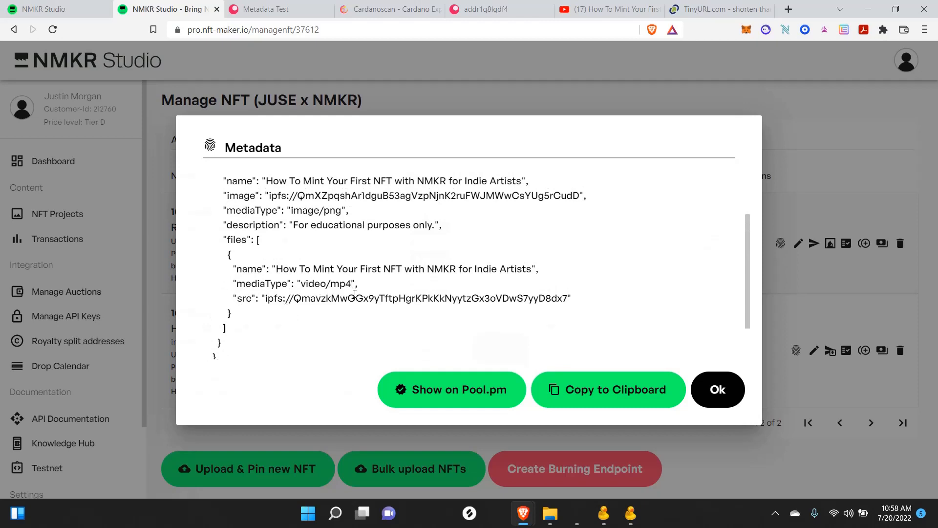
scroll(272, 265, "up", 3)
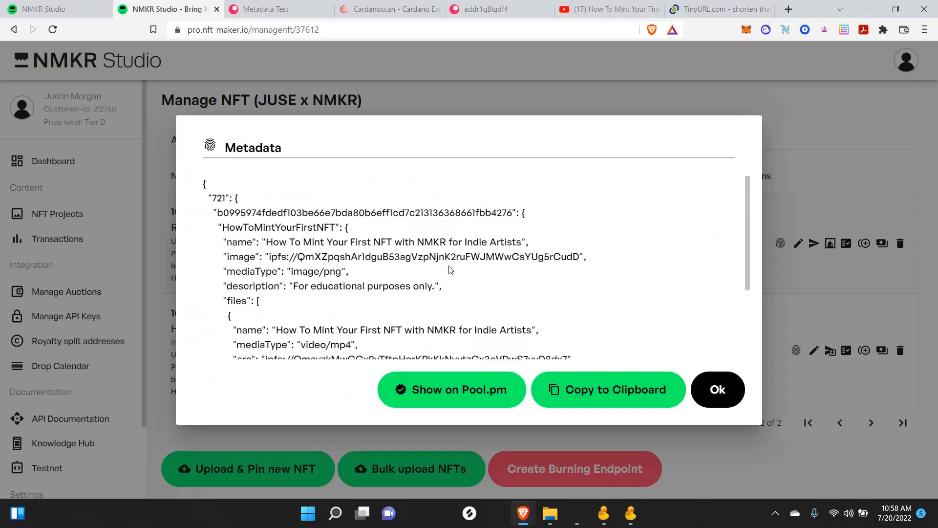
left_click(719, 395)
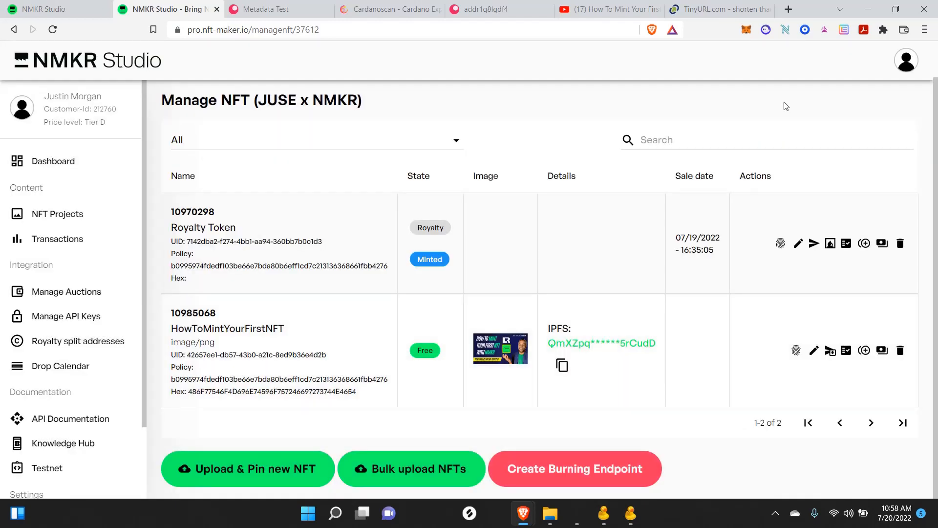
- Look over the prepared metadata text in the Google Docs document and return to the JUSE x NMKR project in NMKR Studio
left_click(867, 9)
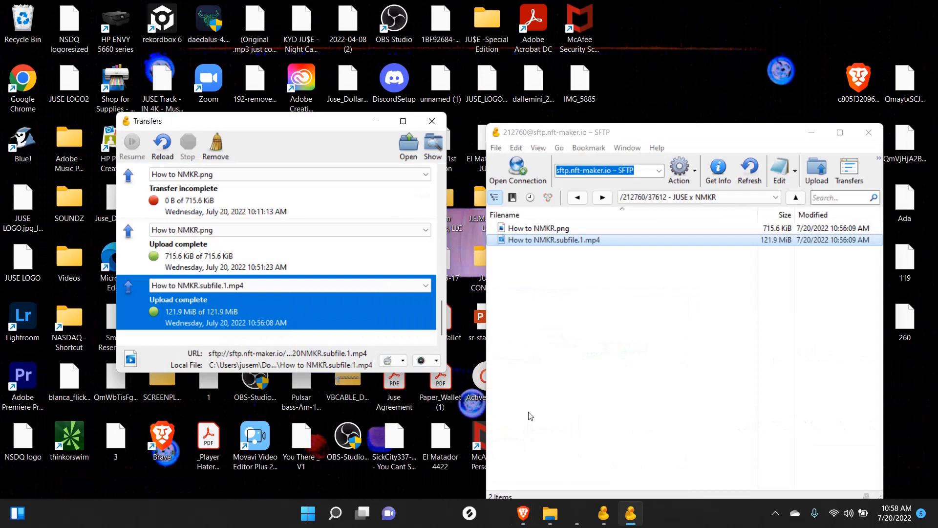
mouse_move(523, 513)
left_click(597, 464)
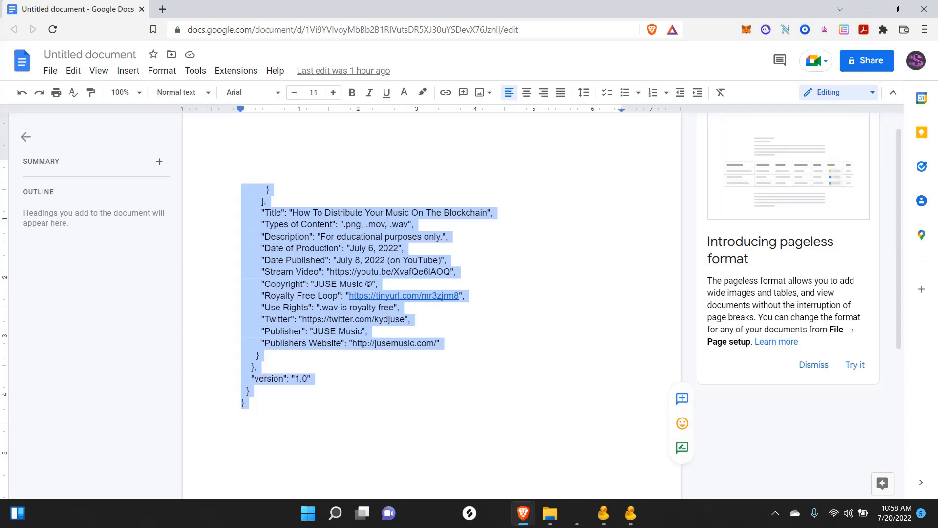
left_click(523, 513)
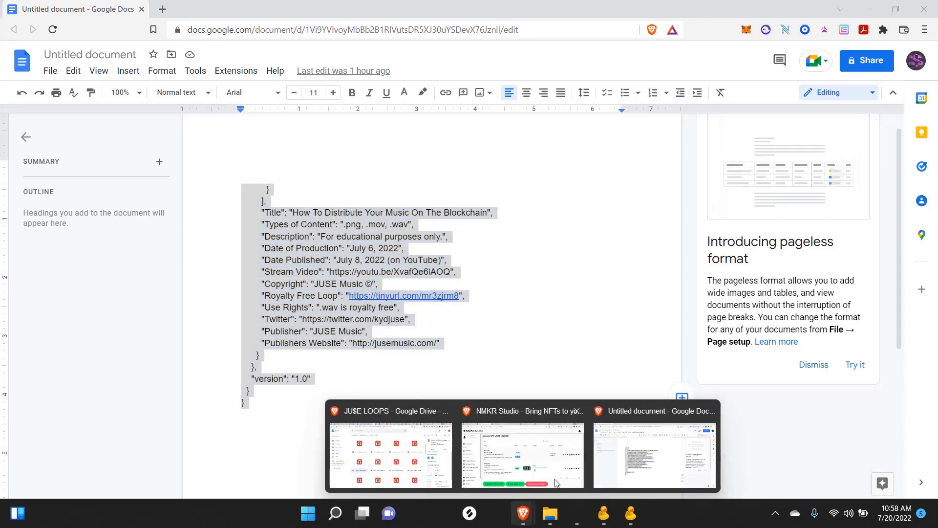
left_click(532, 450)
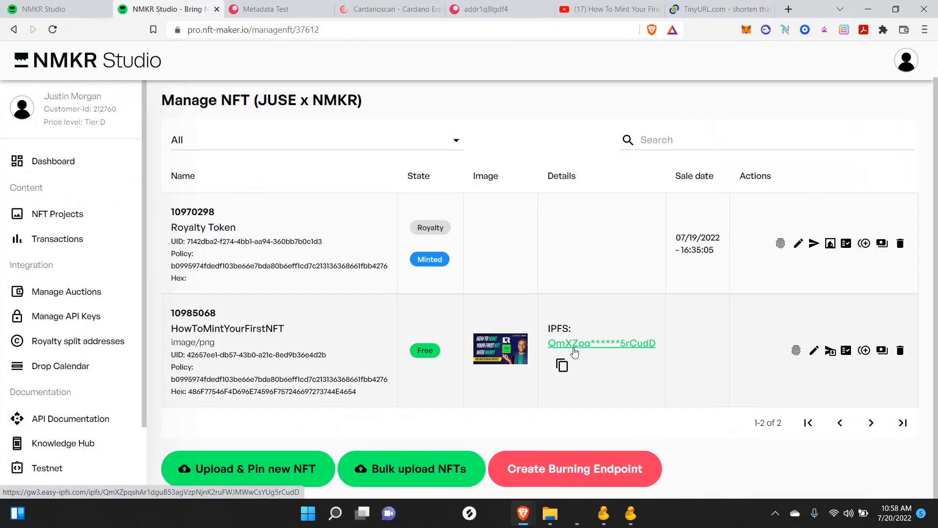
- Copy the metadata of HowToMintYourFirstNFT and paste it into that NFT's metadata override template
left_click(796, 352)
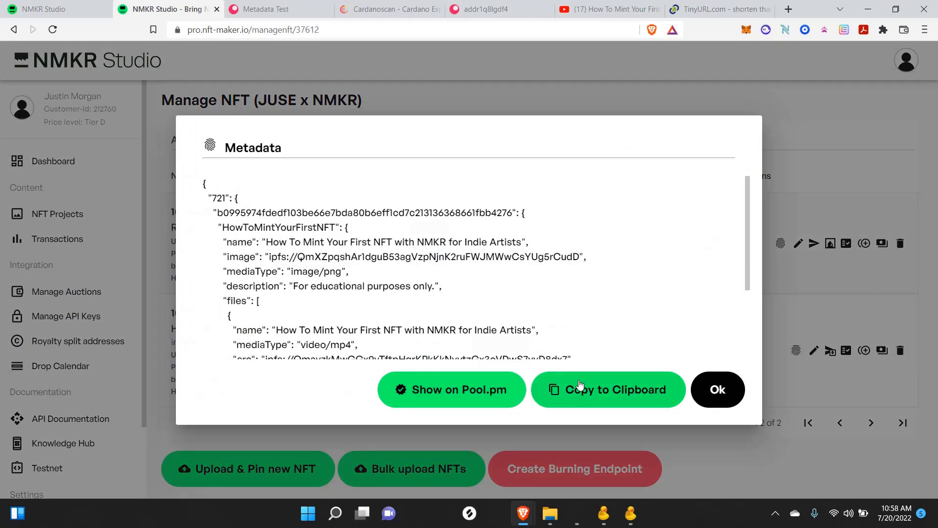
left_click(630, 391)
left_click(714, 390)
left_click(814, 351)
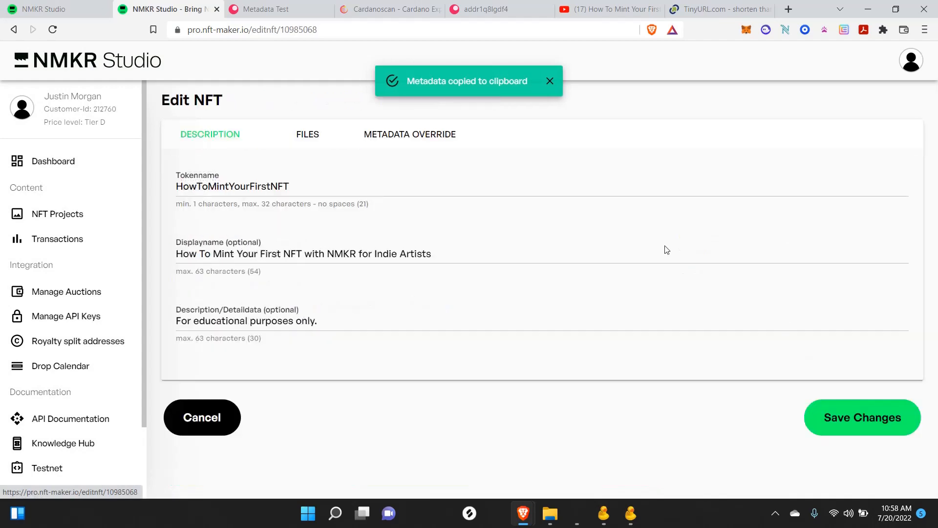
left_click(410, 173)
left_click(203, 305)
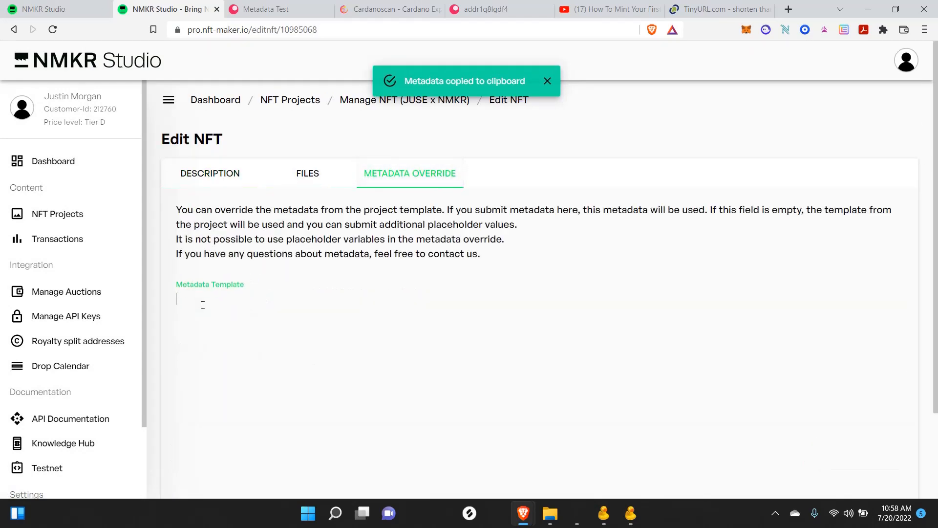
key("ctrl+v")
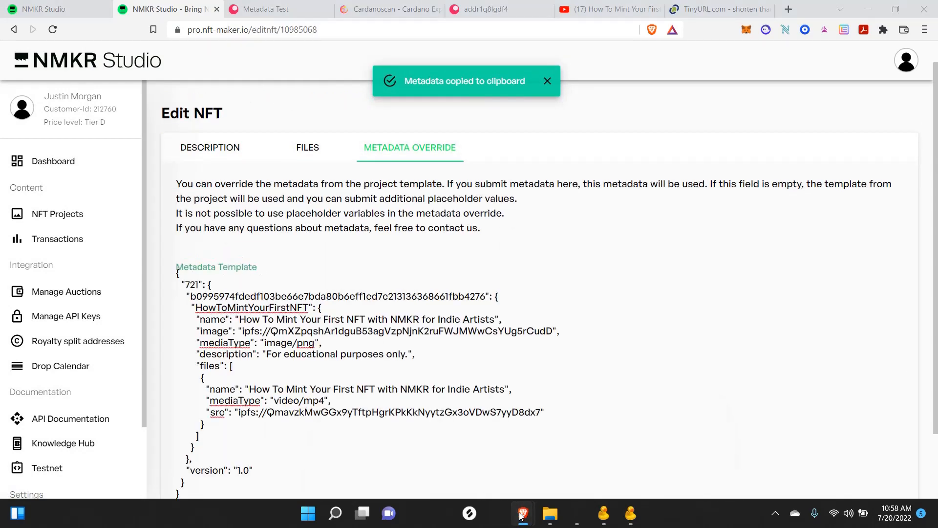
- Replace the template's ending after the MP4 "src" line with the metadata block from the Google Docs document, from "Title" through "version"
mouse_move(523, 513)
left_click(633, 439)
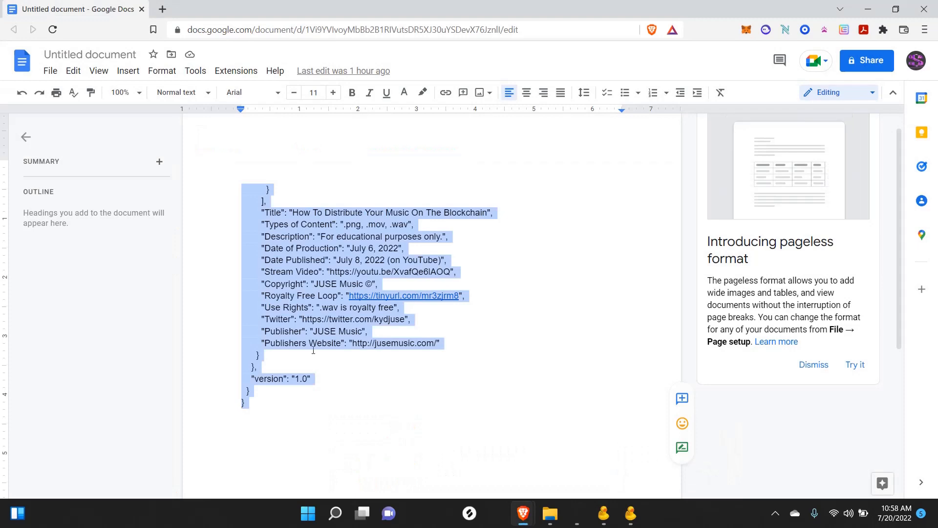
left_click(524, 513)
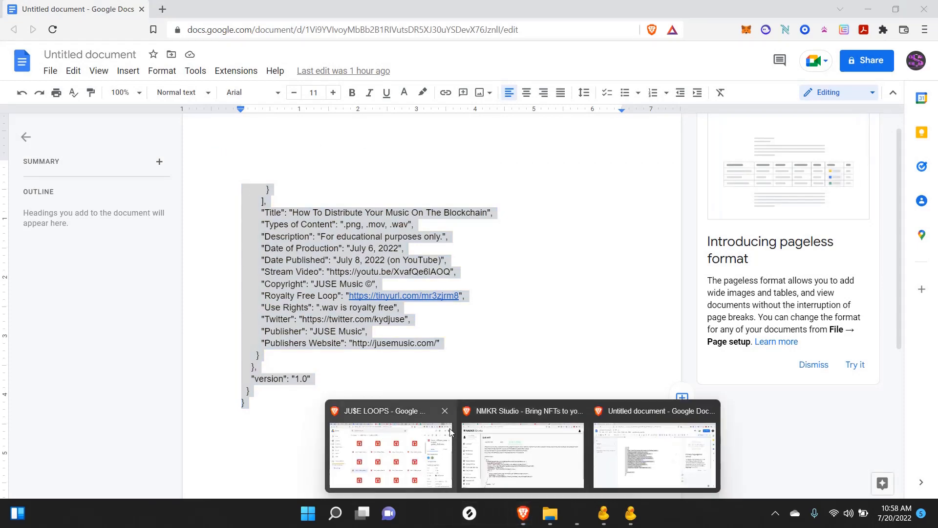
left_click(497, 456)
scroll(229, 416, "down", 3)
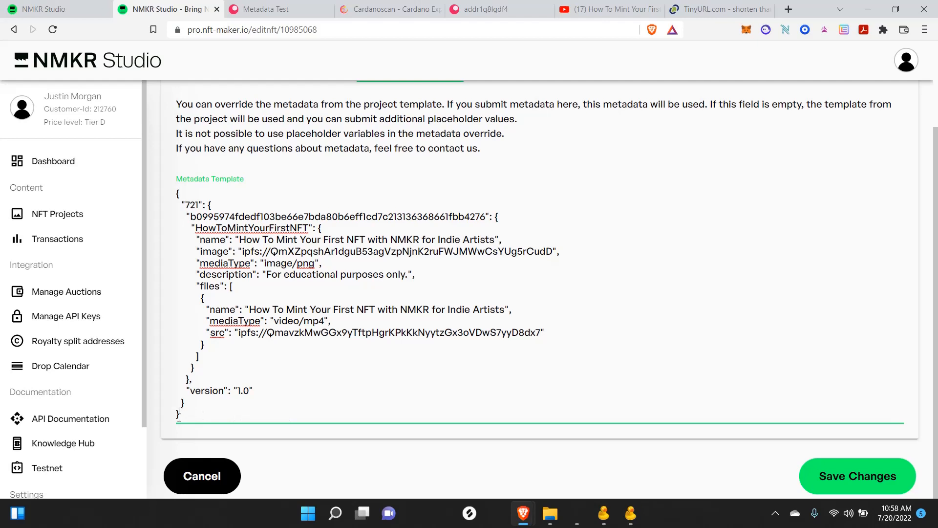
left_click_drag(179, 415, 169, 346)
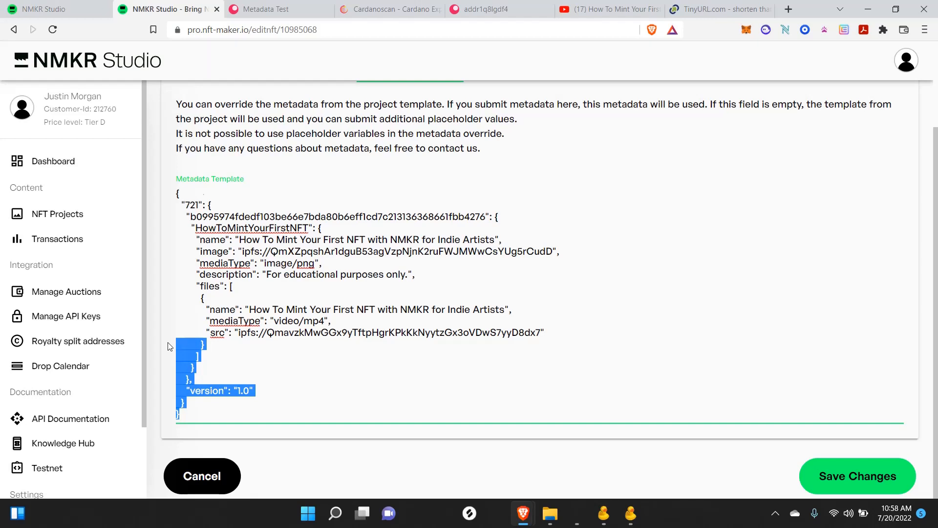
key("ctrl+v")
key("BackSpace")
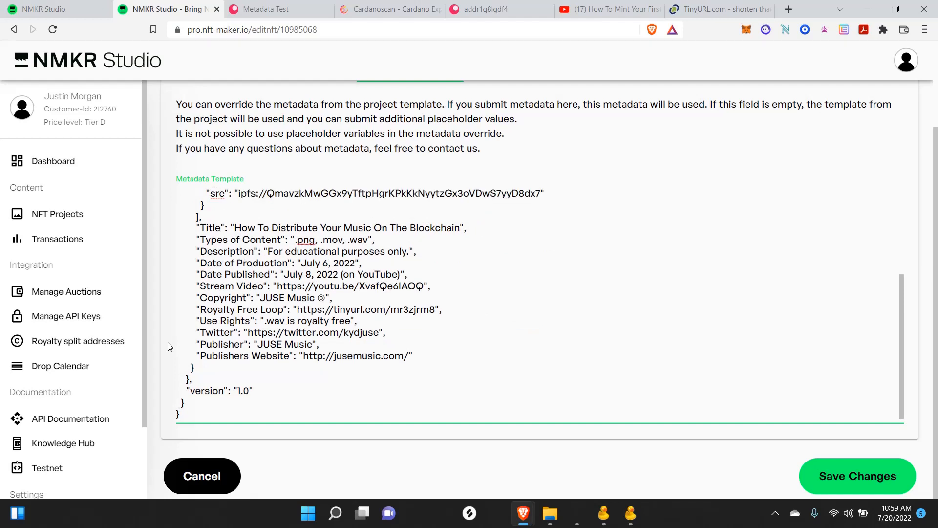
- Change the .mov entry in the "Types of Content" line to .mp4
left_click(343, 239)
key("BackSpace")
key("BackSpace")
key("BackSpace")
type("mp4")
- Copy the NFT's "name" value into the "Title" field, making it "How To Mint Your First NFT with NMKR for Indie Artists"
scroll(250, 206, "up", 5)
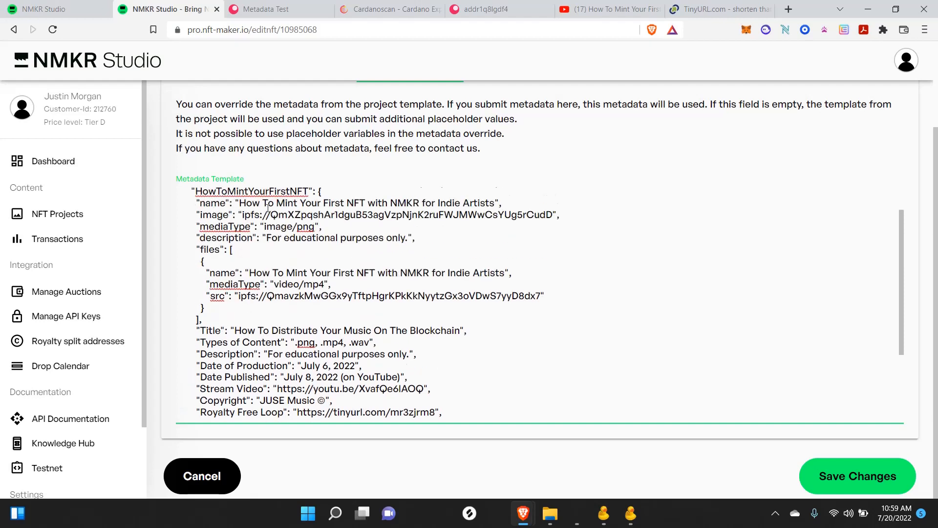
left_click_drag(240, 238, 495, 239)
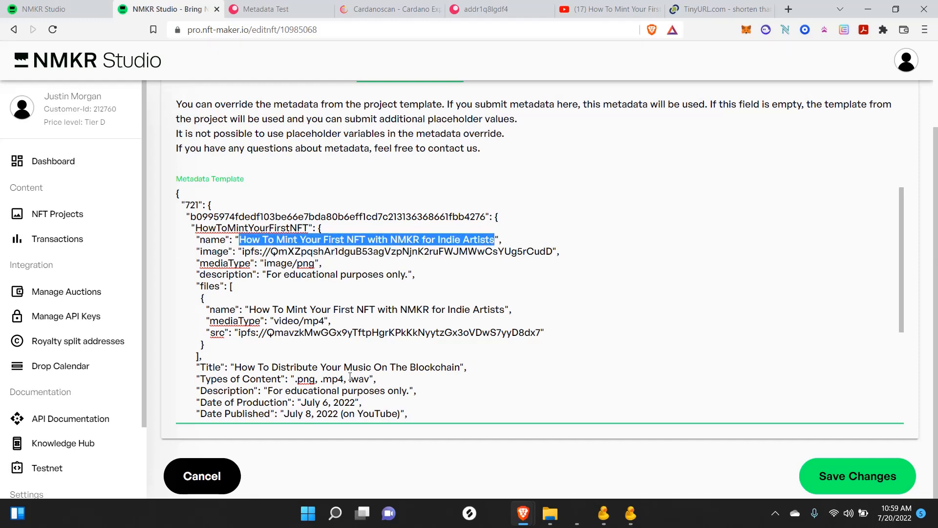
scroll(258, 291, "down", 3)
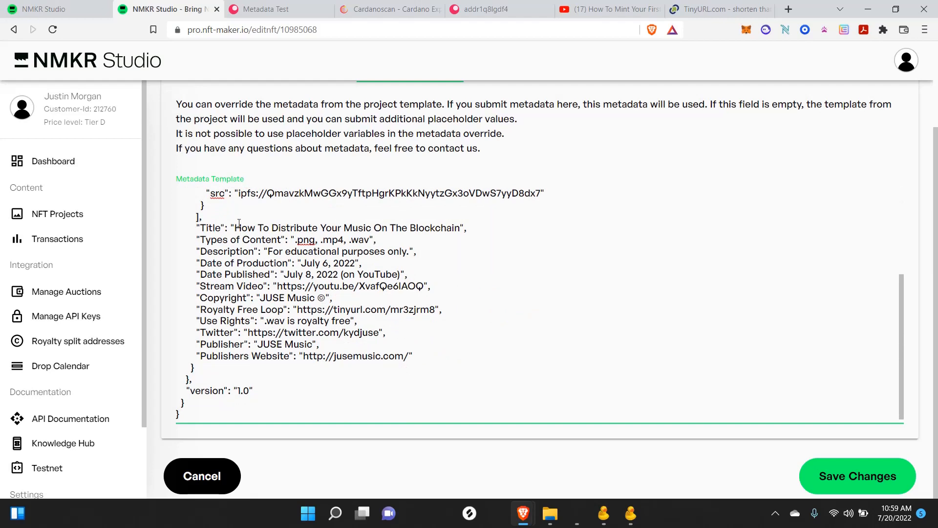
left_click_drag(235, 227, 460, 230)
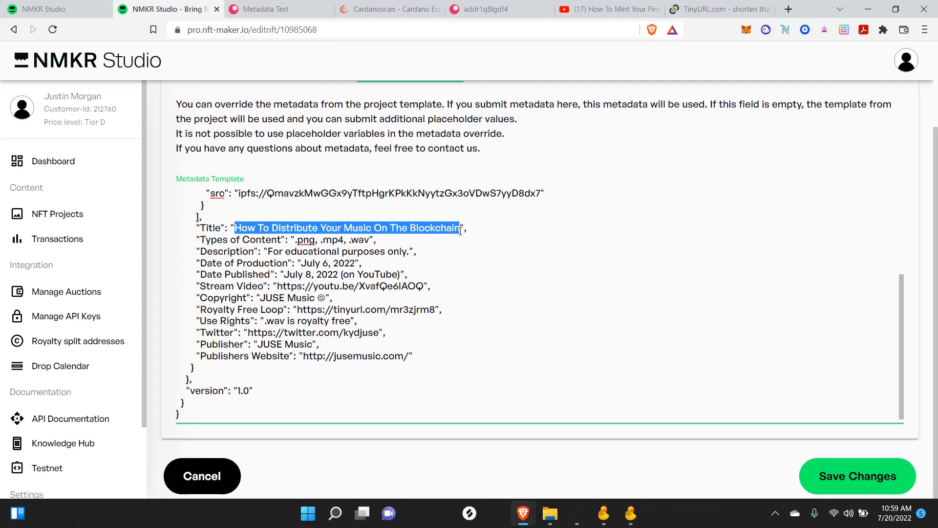
key("ctrl+v")
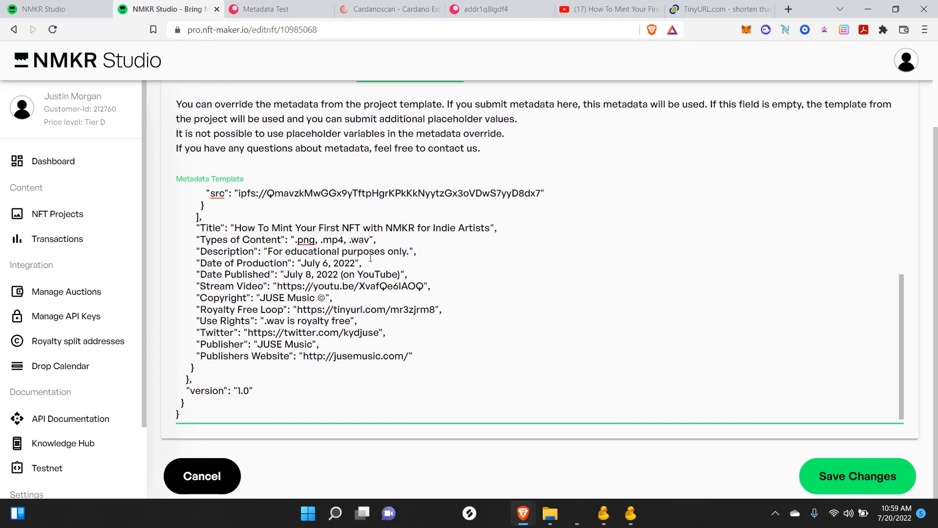
- Delete the duplicate "Description" line below "Types of Content", including its leftover comma and blank line
left_click_drag(415, 251, 183, 252)
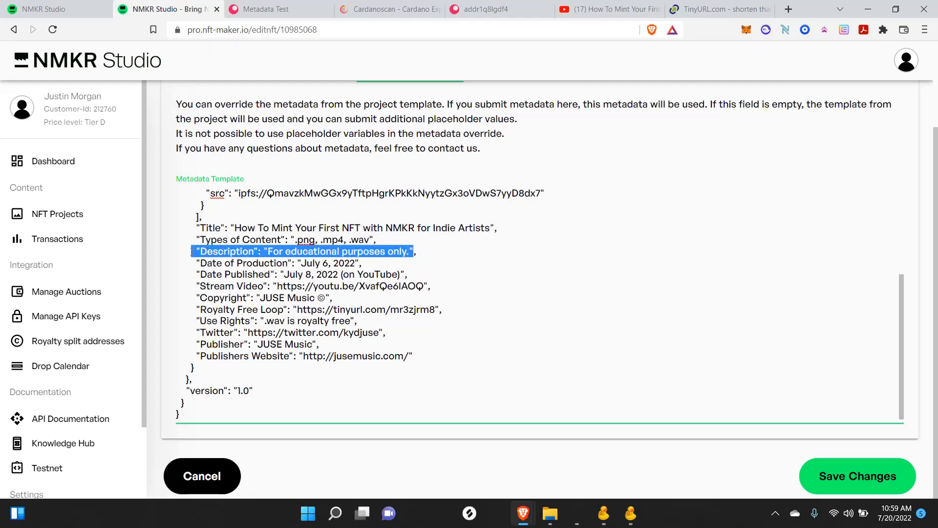
key("BackSpace")
key("Delete")
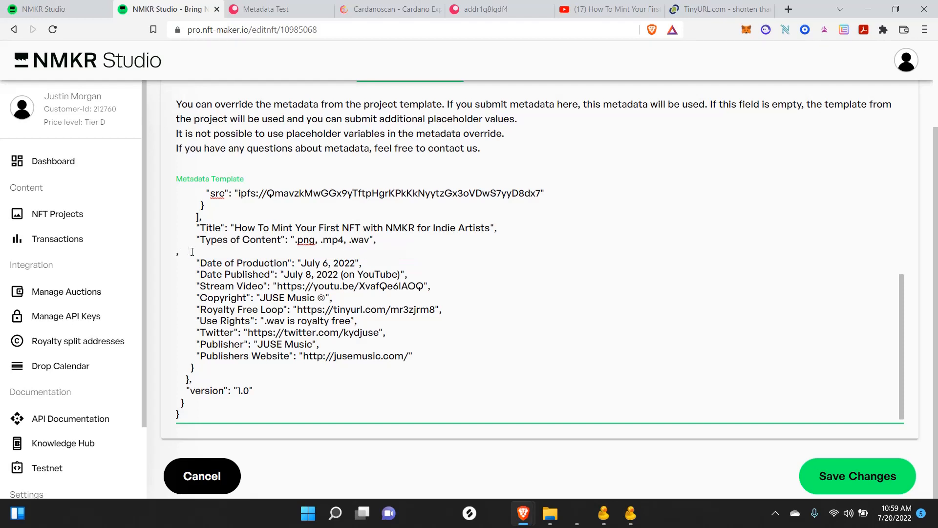
key("BackSpace")
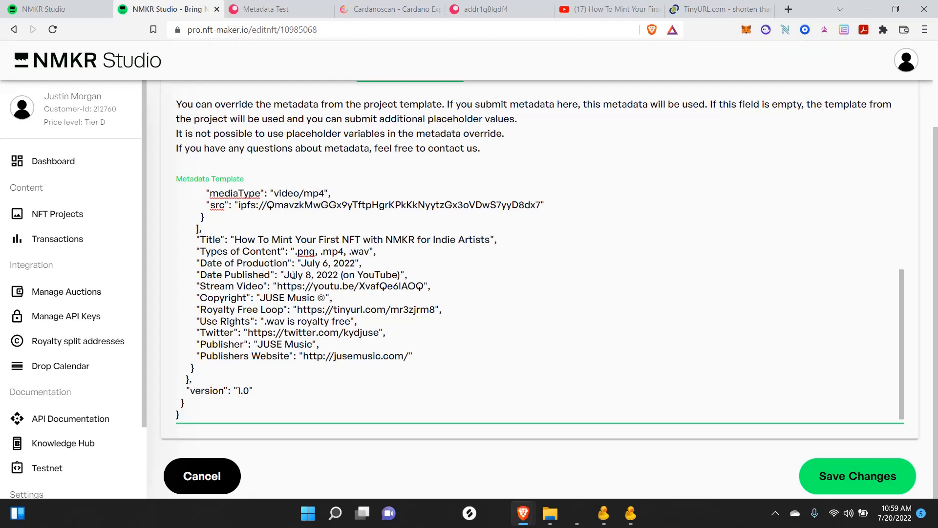
- Set the Date of Production to July 11, 2022 and the Date Published to July 13, 2022
left_click(326, 264)
key("BackSpace")
type("11")
left_click(311, 275)
key("BackSpace")
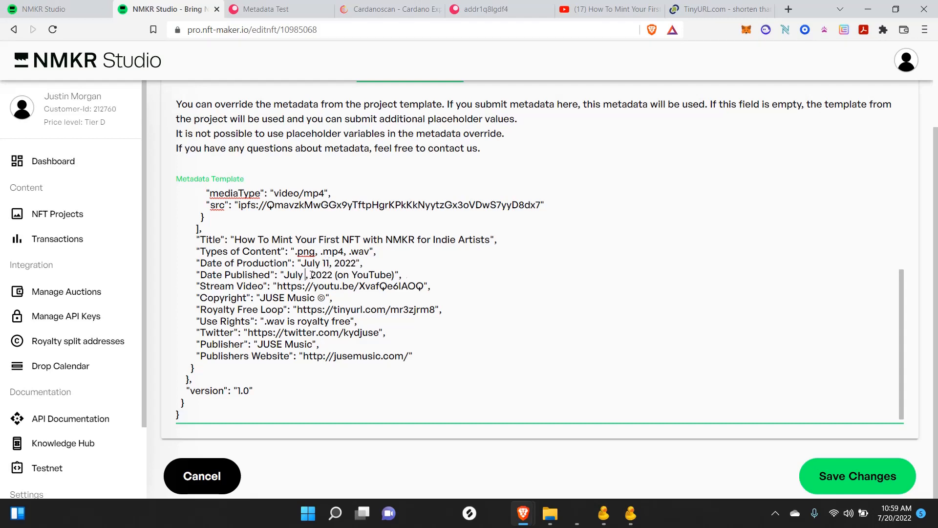
type("13")
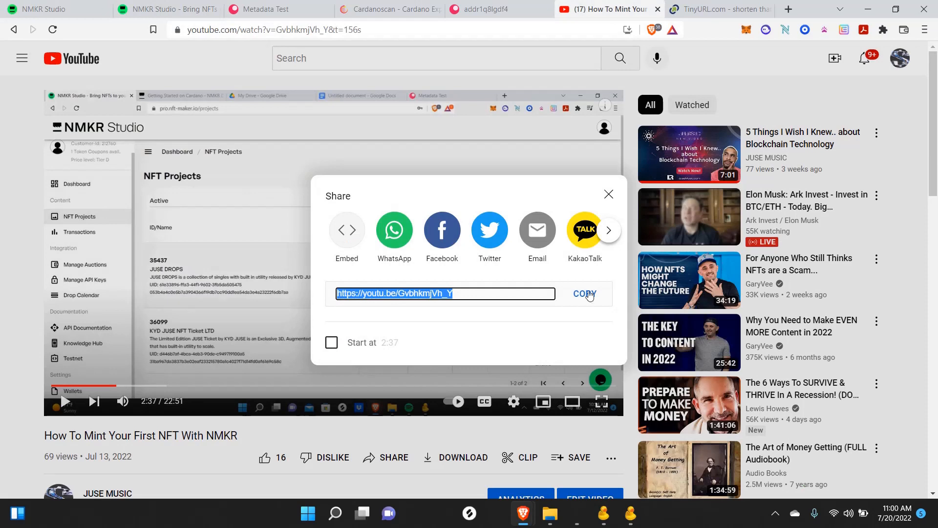
left_click(587, 294)
left_click(159, 6)
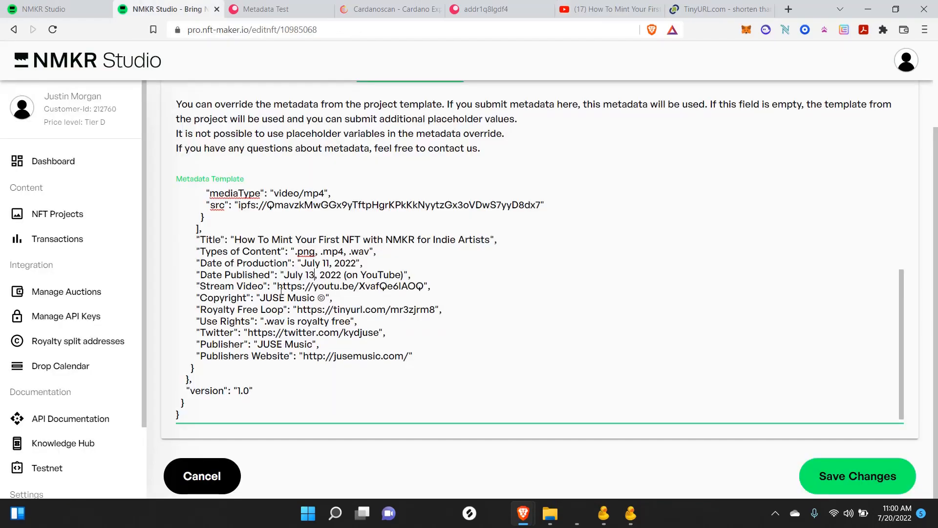
left_click_drag(278, 285, 424, 288)
key("ctrl+v")
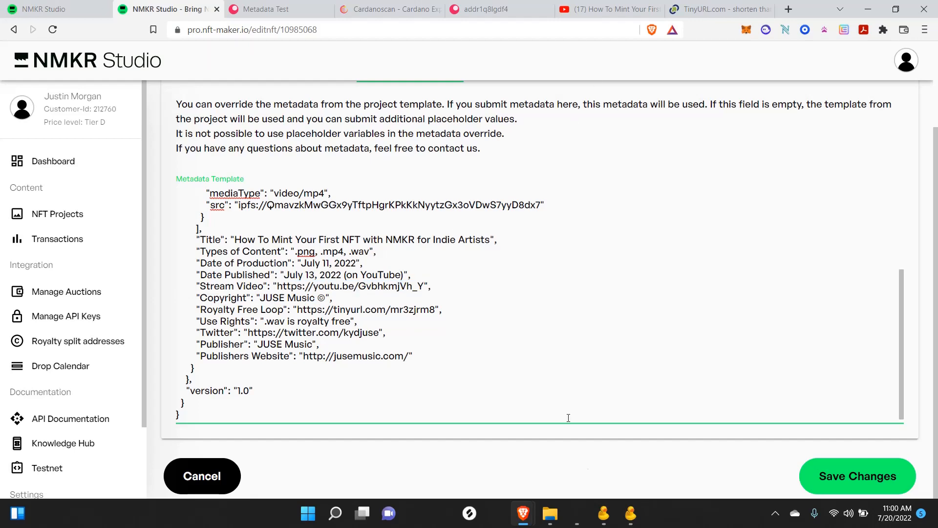
- In Google Drive's JU$E LOOPS folder, preview Amin_130bpm_dream clav guitar_JUSE.wav and check its download option
mouse_move(523, 513)
left_click(416, 454)
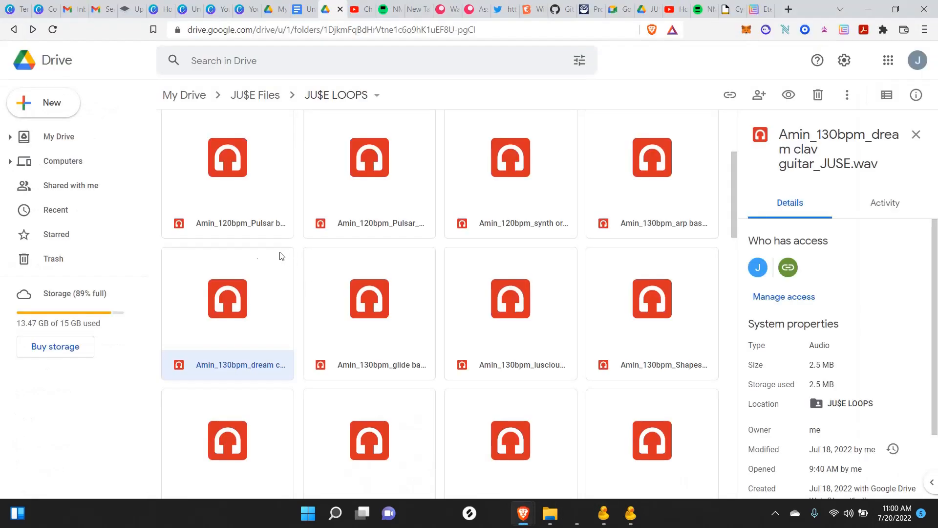
left_click(331, 315)
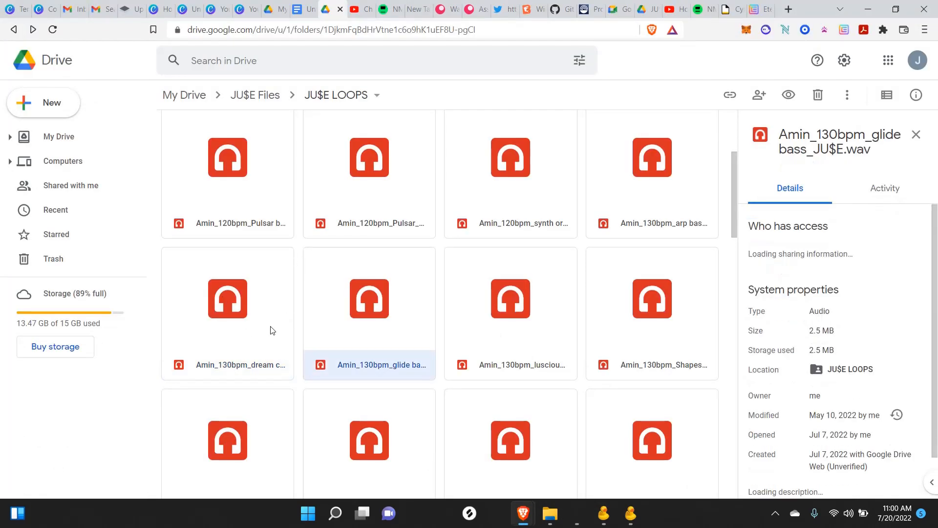
left_click(272, 330)
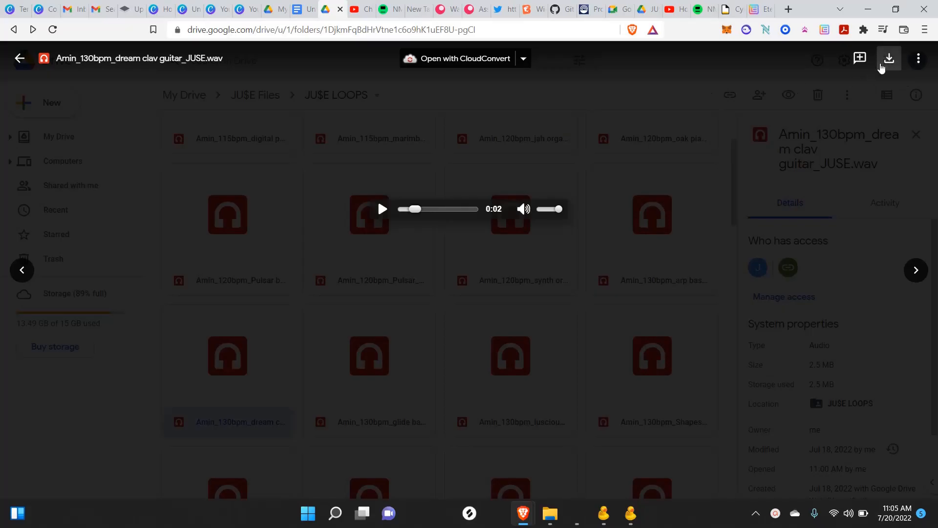
left_click(889, 59)
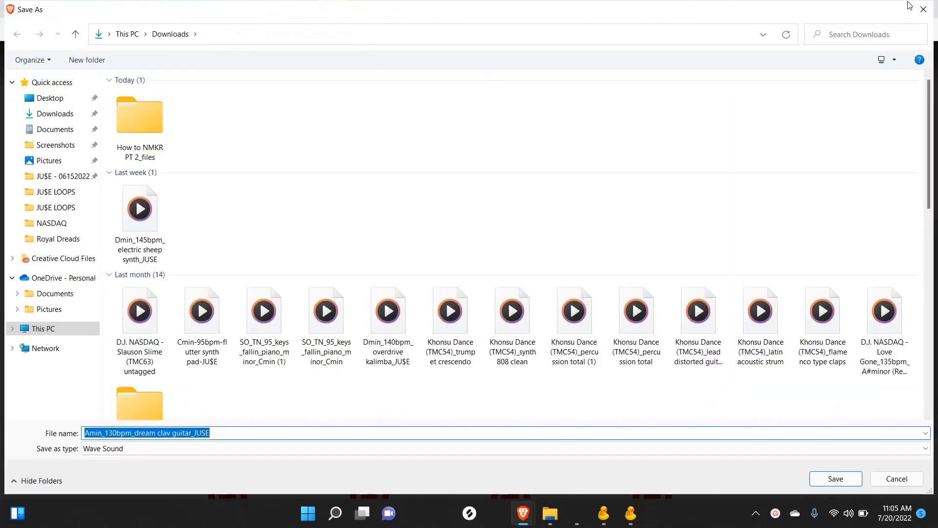
left_click(925, 9)
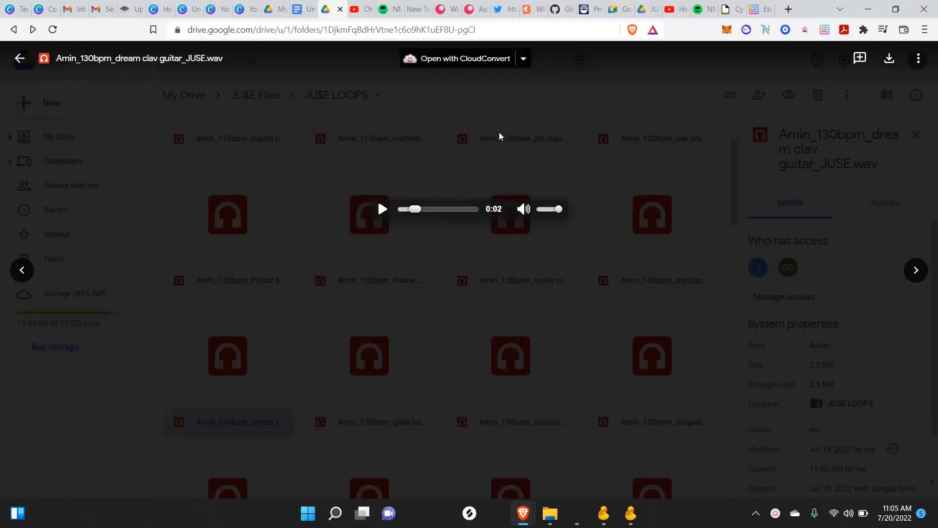
left_click(479, 112)
- Copy the sharing link of Amin_130bpm_dream clav guitar_JUSE.wav and return to the metadata template in NMKR Studio
right_click(224, 381)
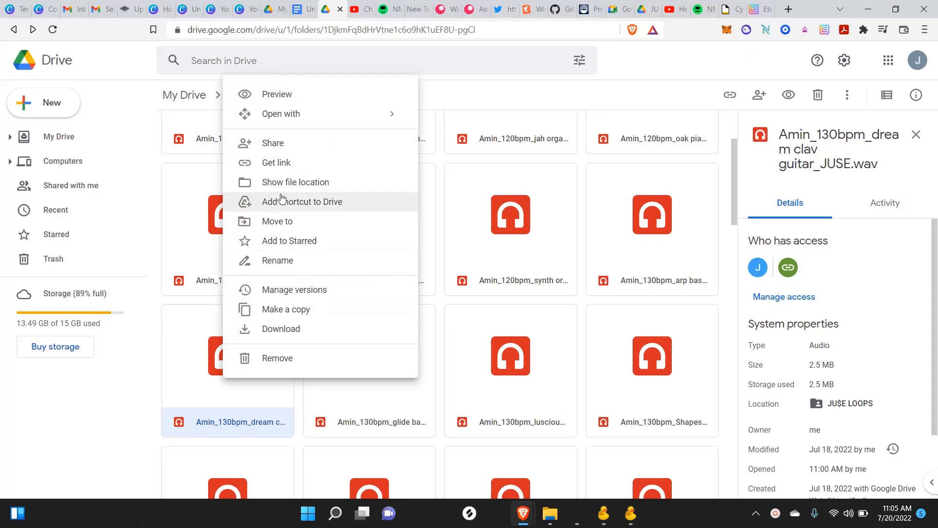
left_click(272, 164)
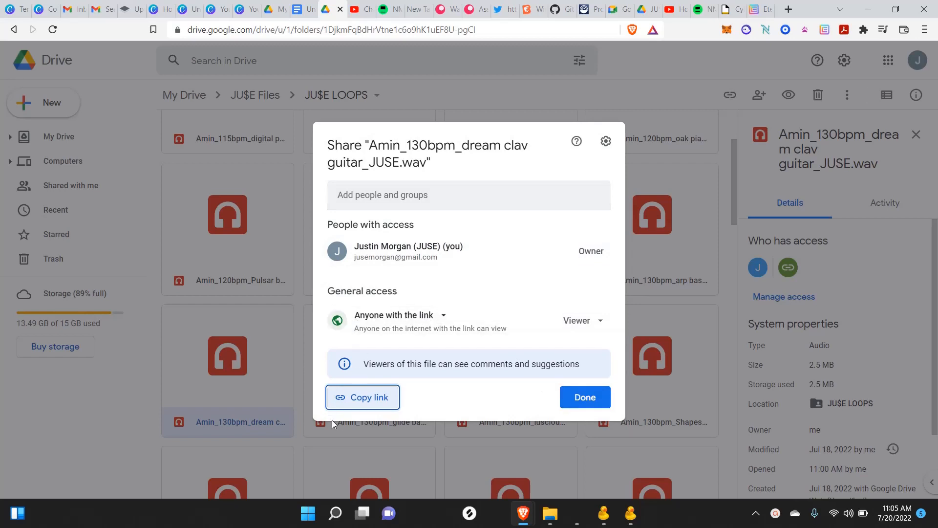
left_click(354, 405)
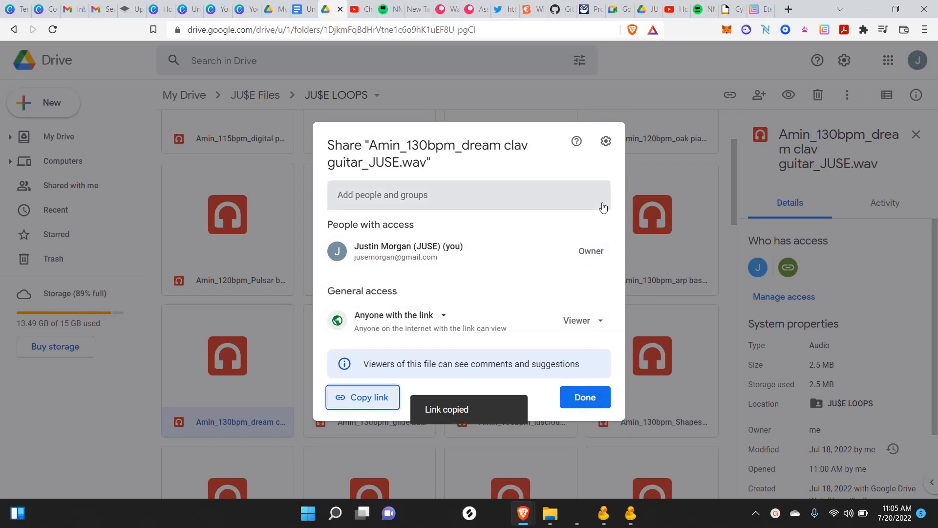
left_click(591, 401)
mouse_move(531, 520)
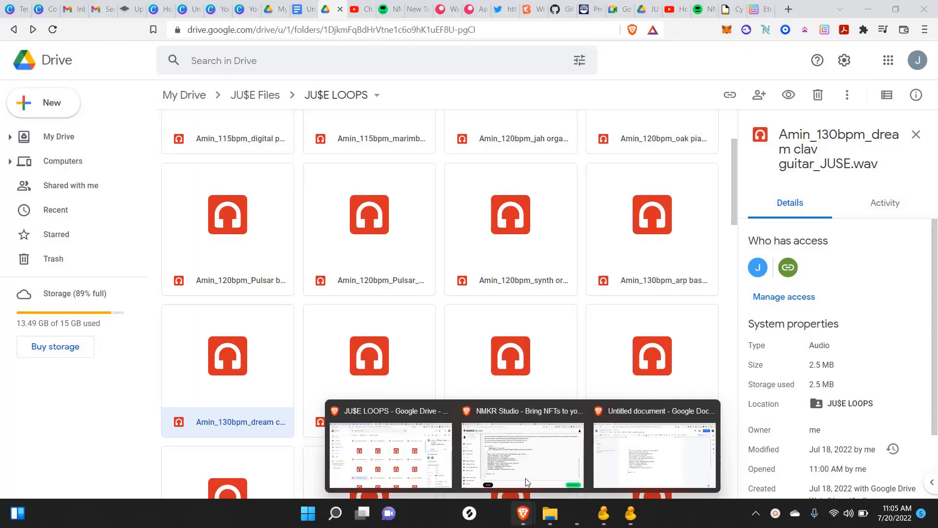
left_click(524, 462)
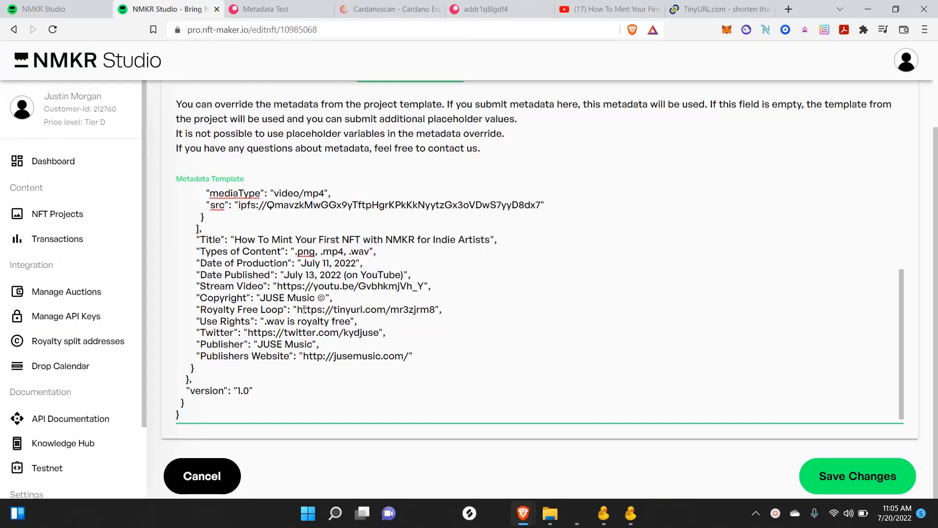
left_click_drag(299, 309, 435, 311)
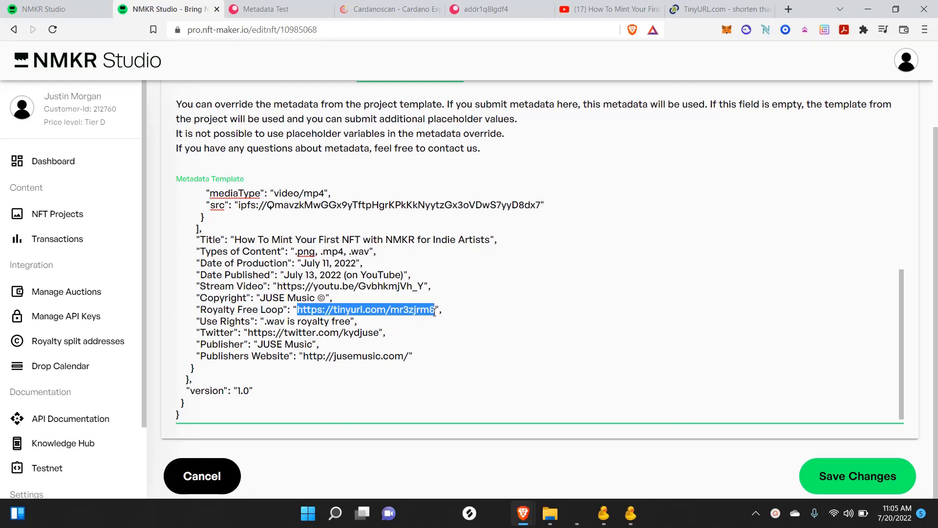
key("ctrl+v")
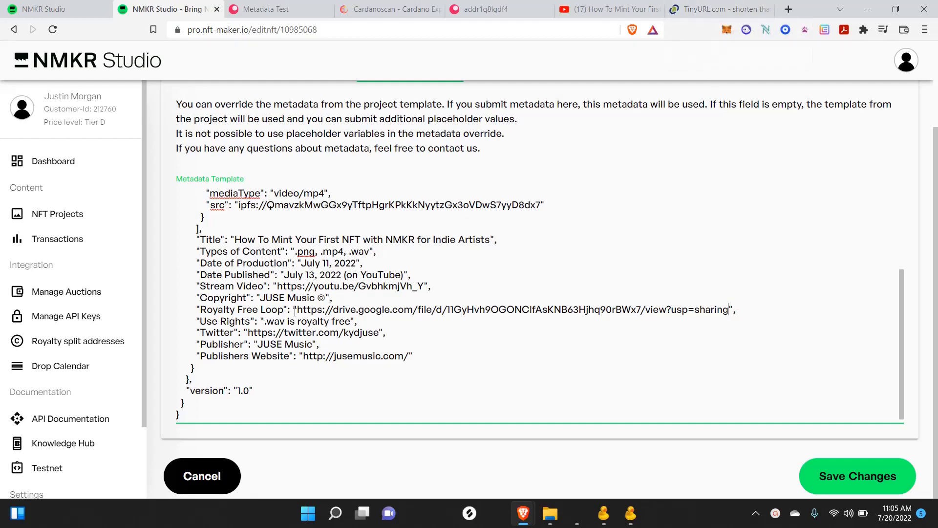
left_click_drag(298, 309, 729, 310)
left_click(719, 9)
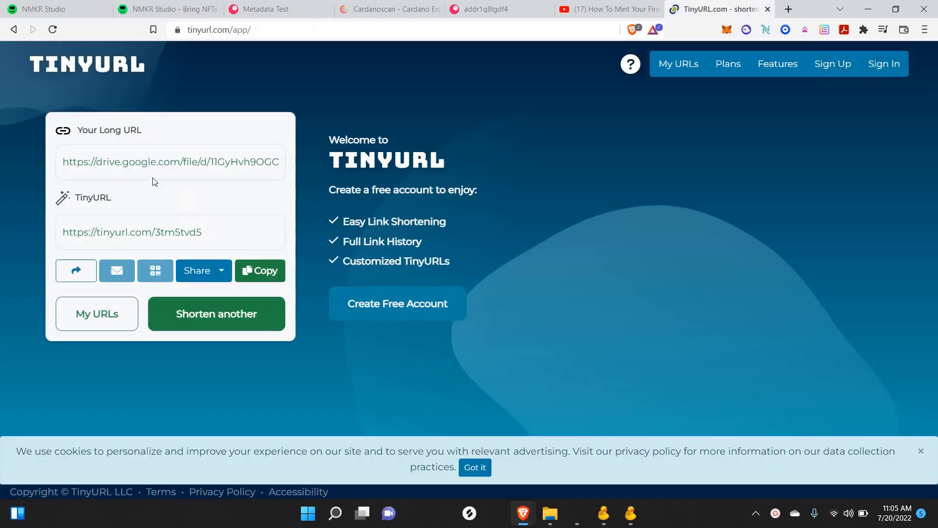
left_click(155, 231)
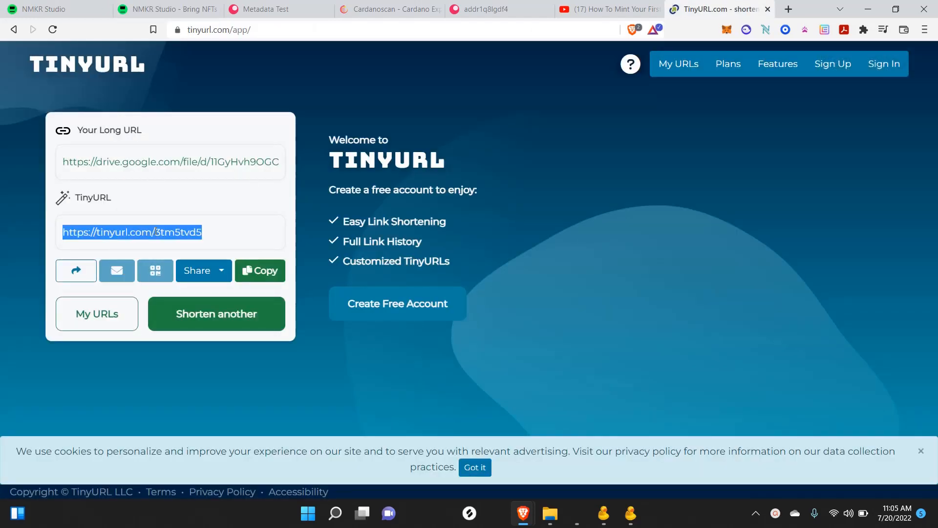
key("ctrl+c")
left_click(167, 9)
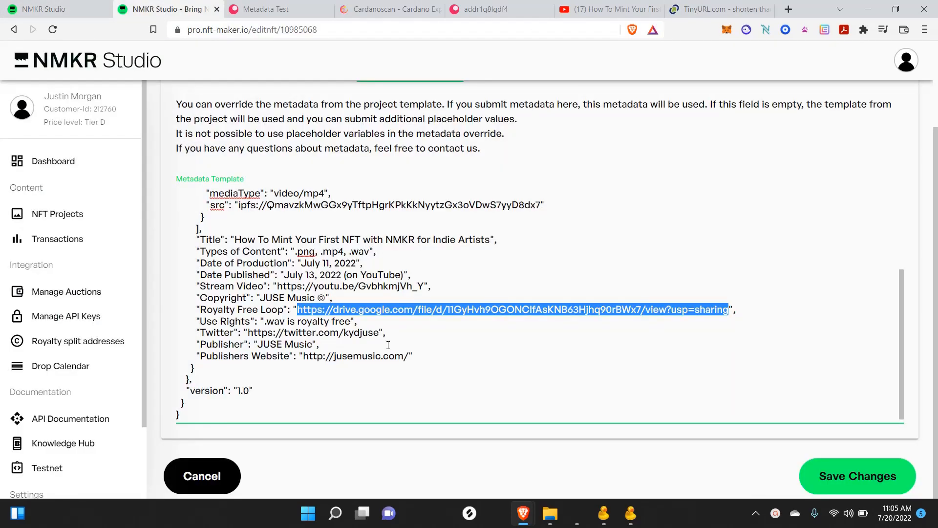
key("ctrl+v")
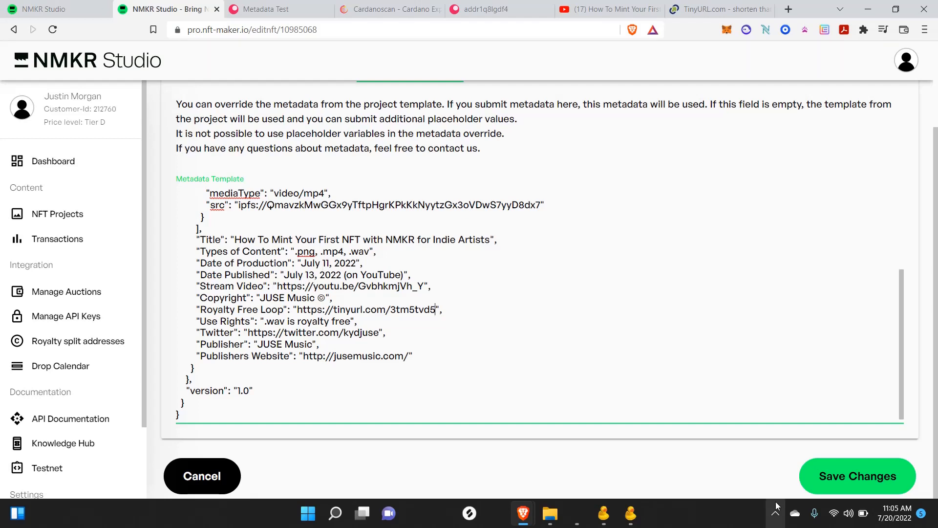
left_click(831, 478)
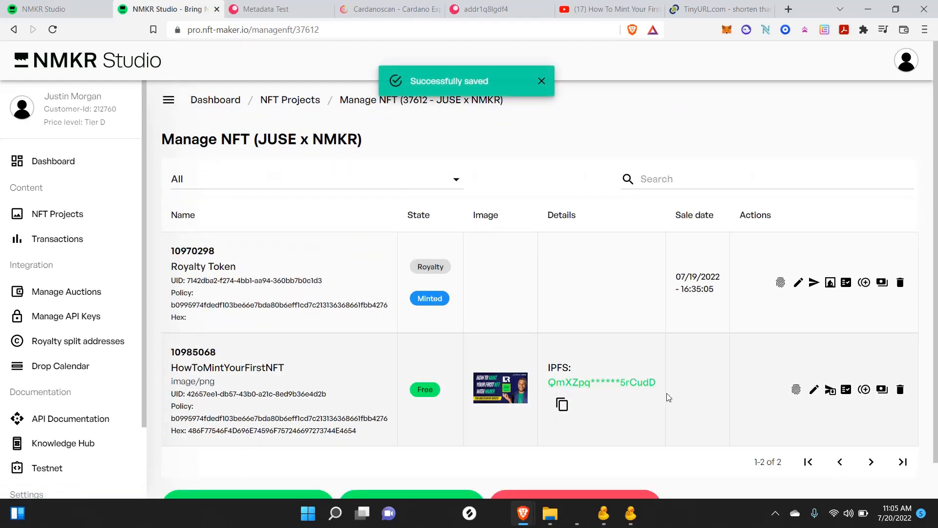
- Reopen HowToMintYourFirstNFT's metadata override, remove the parentheses around "on YouTube" in the Date Published value, and save
left_click(814, 389)
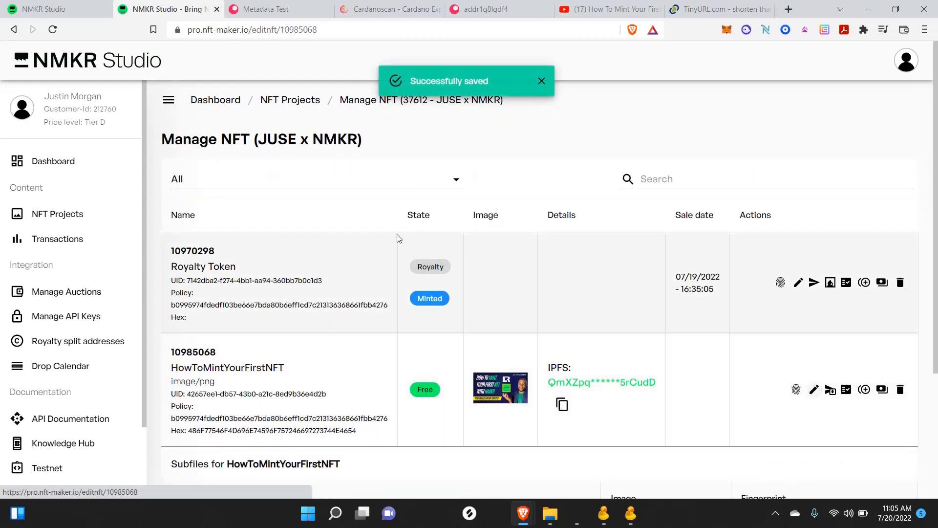
left_click(383, 184)
scroll(406, 423, "down", 3)
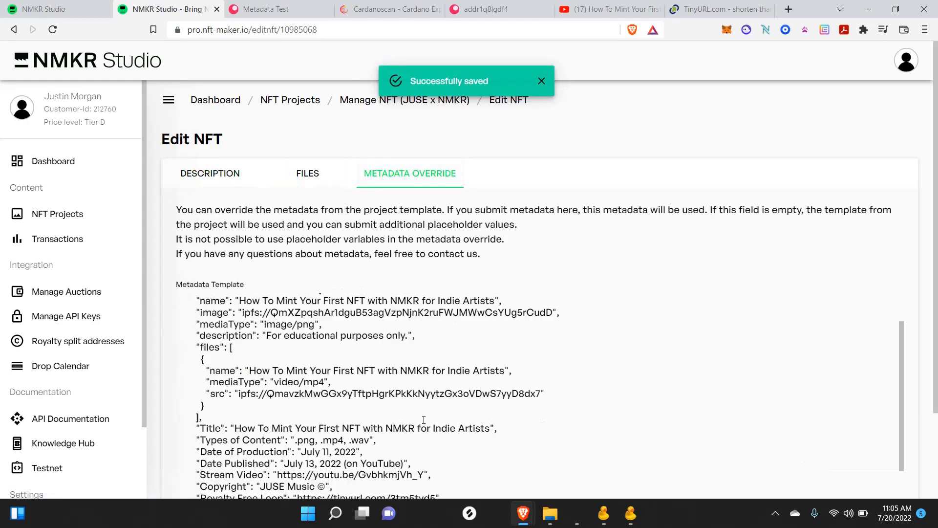
left_click(405, 425)
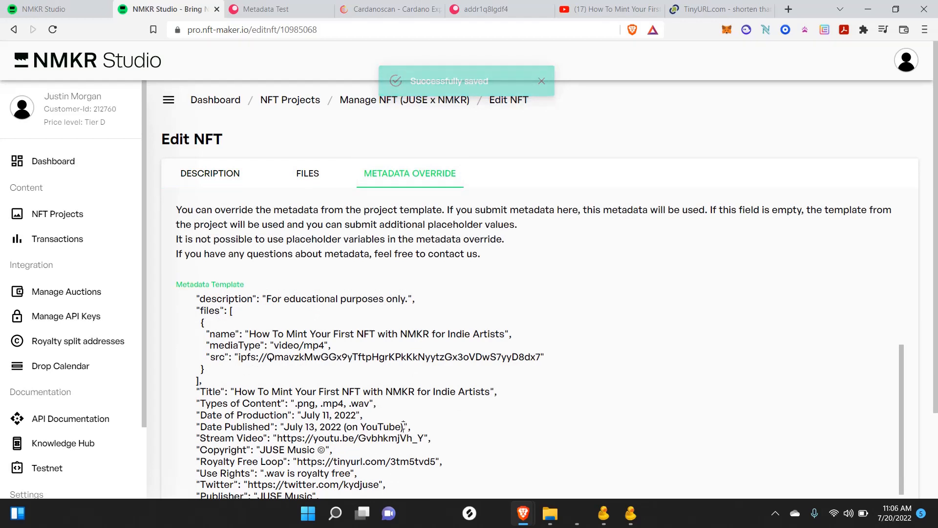
key("BackSpace")
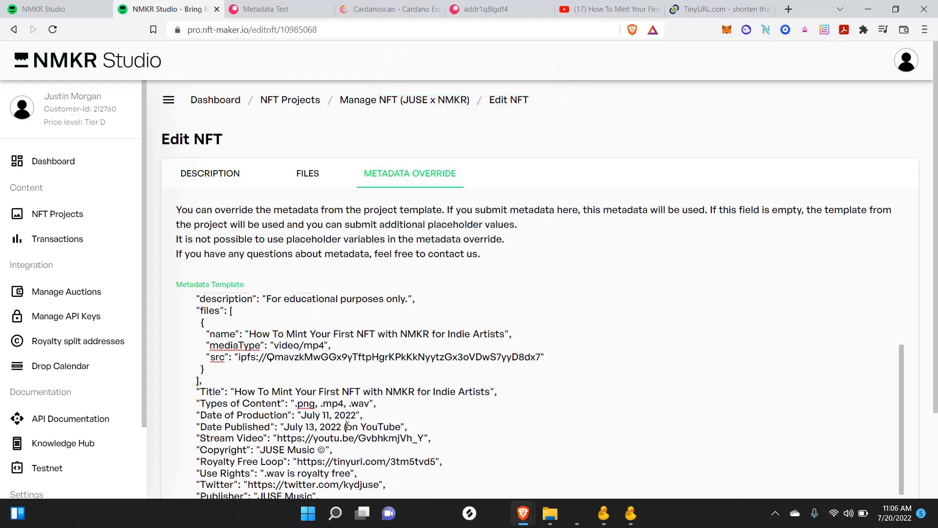
left_click(347, 425)
key("BackSpace")
scroll(487, 404, "down", 1)
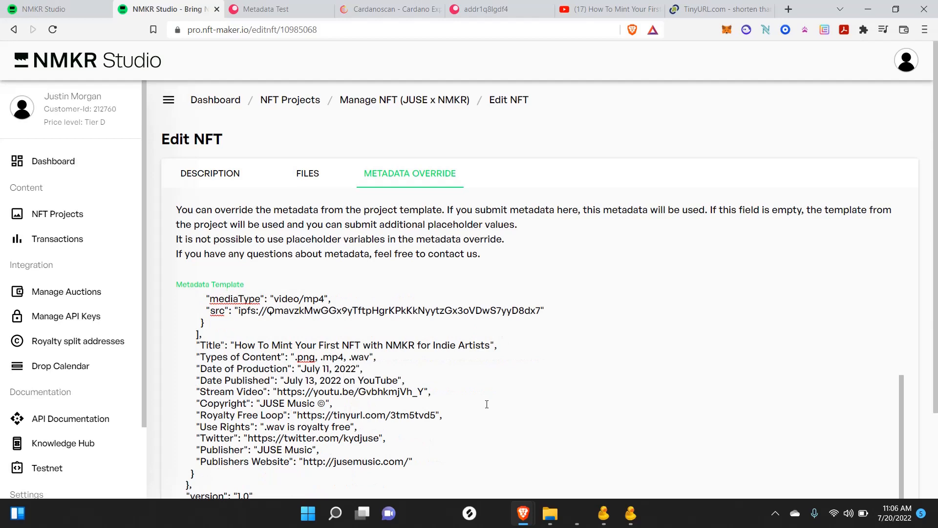
scroll(927, 307, "down", 2)
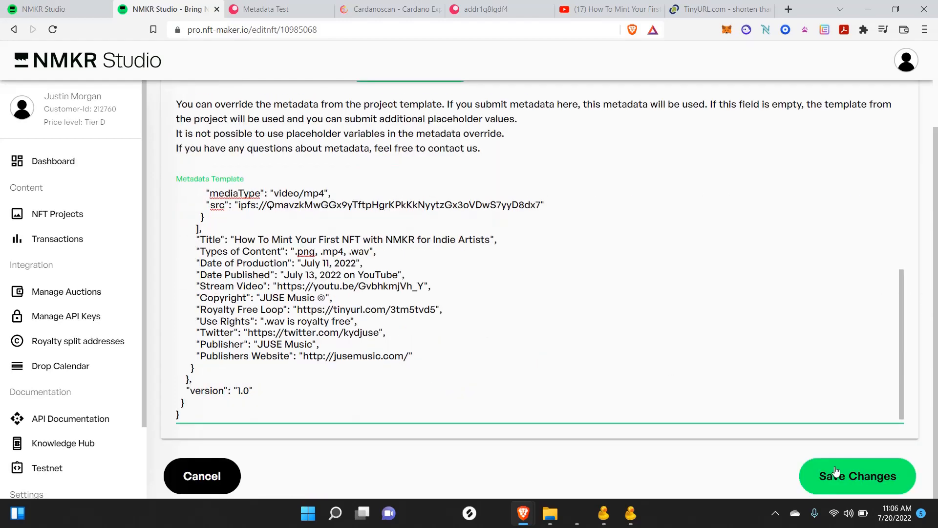
left_click(835, 470)
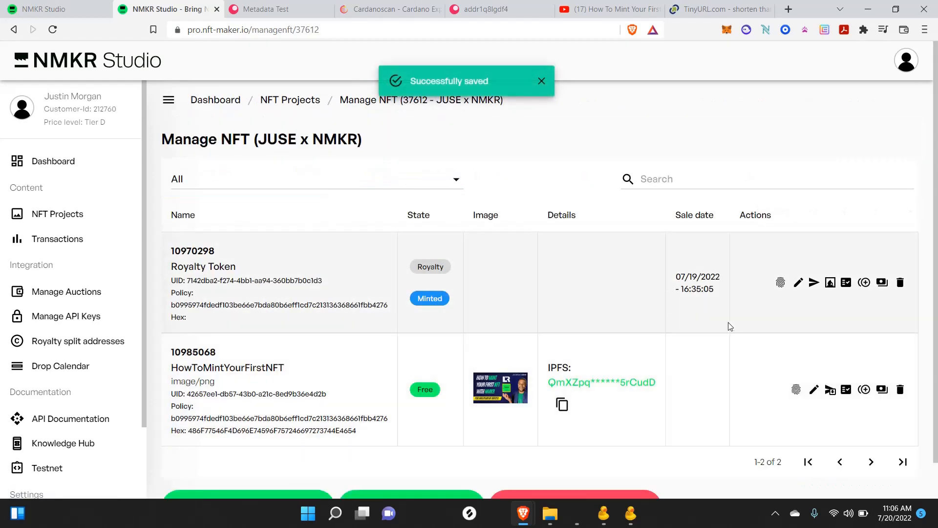
- Run the metadata check on HowToMintYourFirstNFT and copy its full metadata to the clipboard
left_click(846, 389)
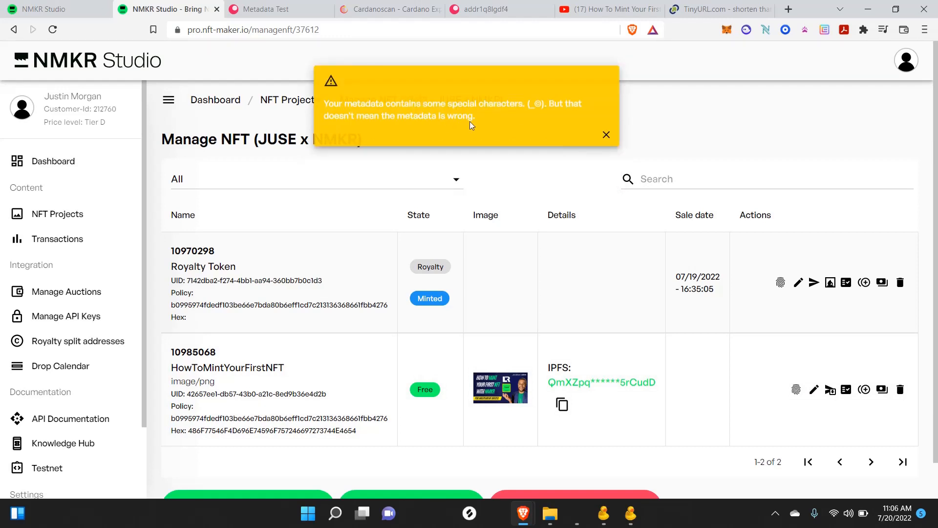
left_click(606, 135)
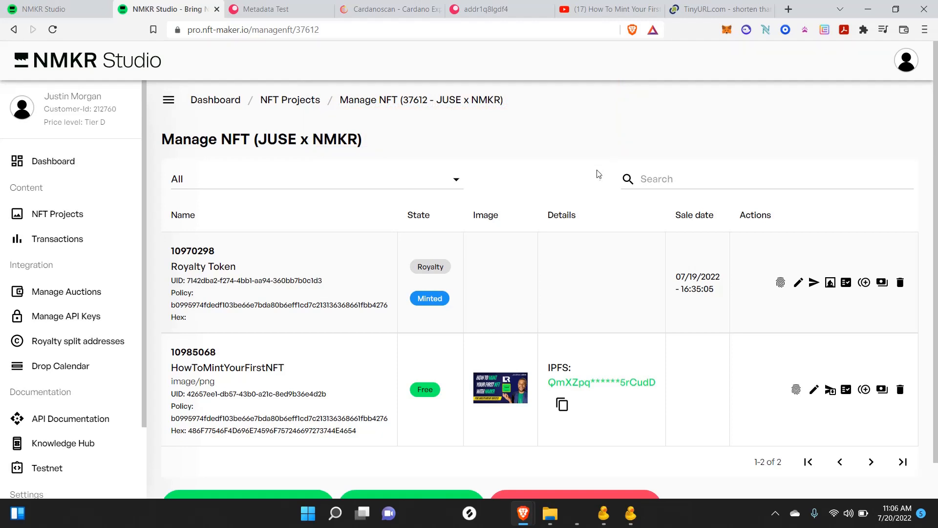
left_click(796, 390)
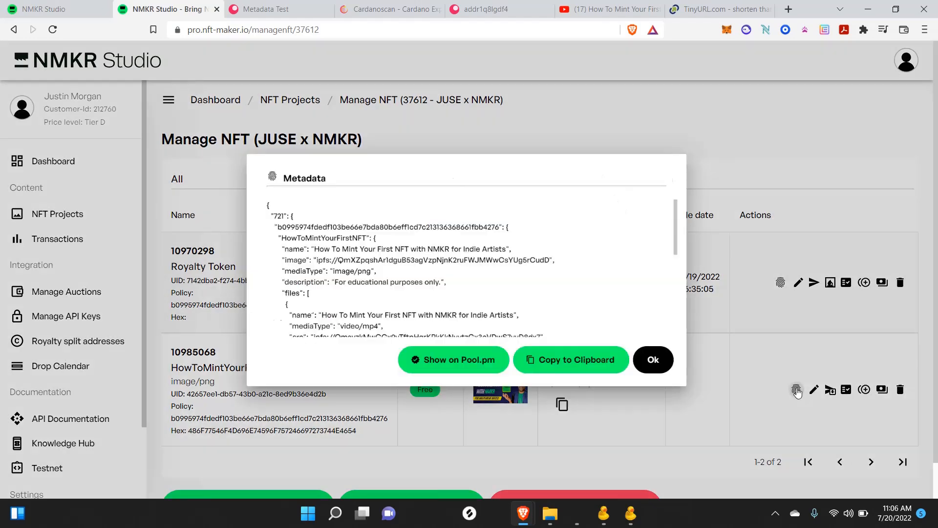
left_click(607, 392)
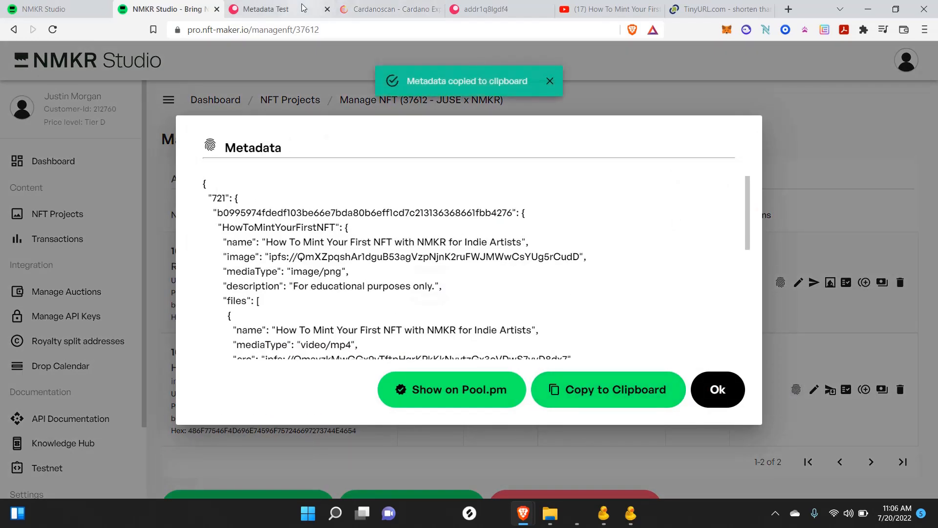
- Replace the metadata in pool.pm's Metadata Test page with the copied HowToMintYourFirstNFT metadata
left_click(303, 6)
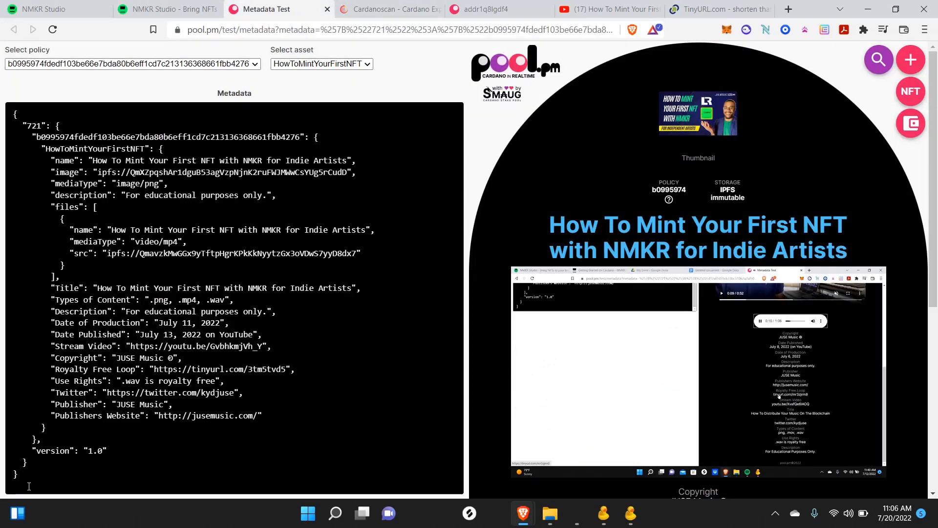
left_click_drag(29, 486, 2, 86)
key("ctrl+v")
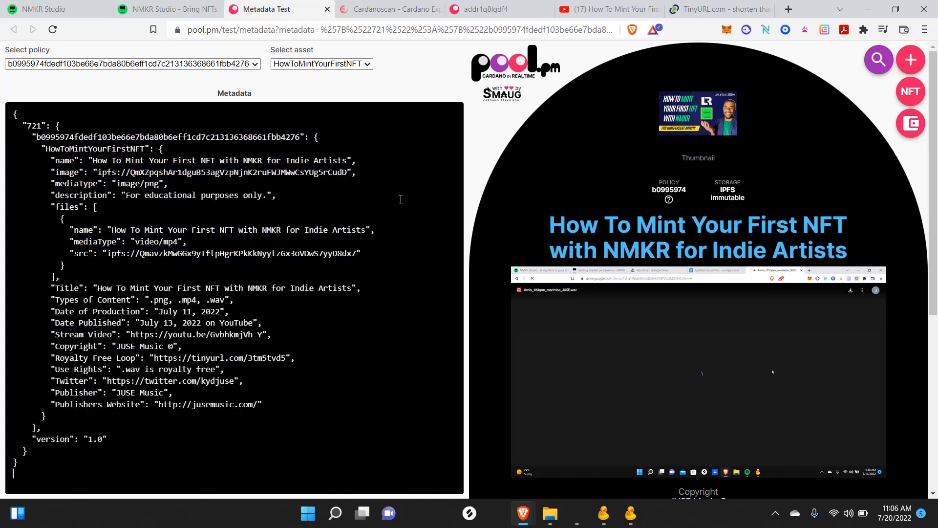
- Review the NFT preview's video, playing it from about 7:13, and its listed attributes on pool.pm
scroll(635, 203, "down", 2)
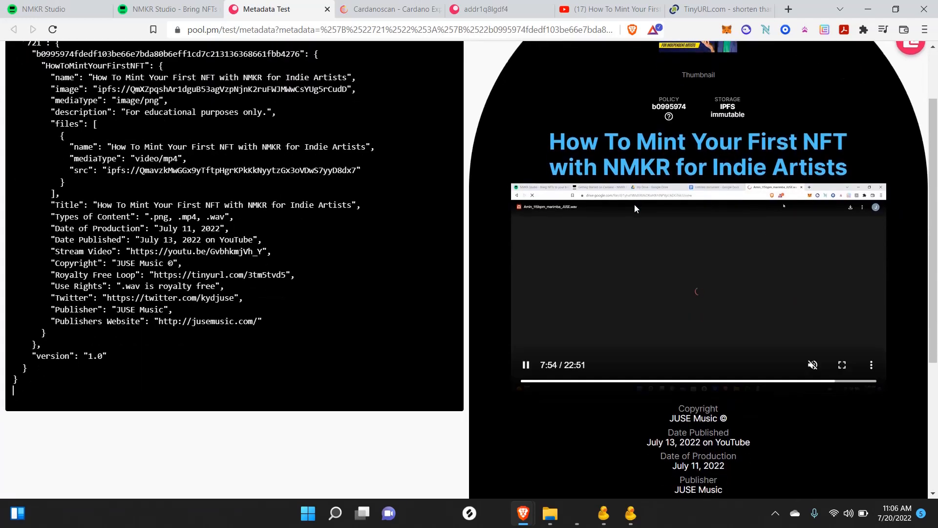
scroll(634, 204, "down", 5)
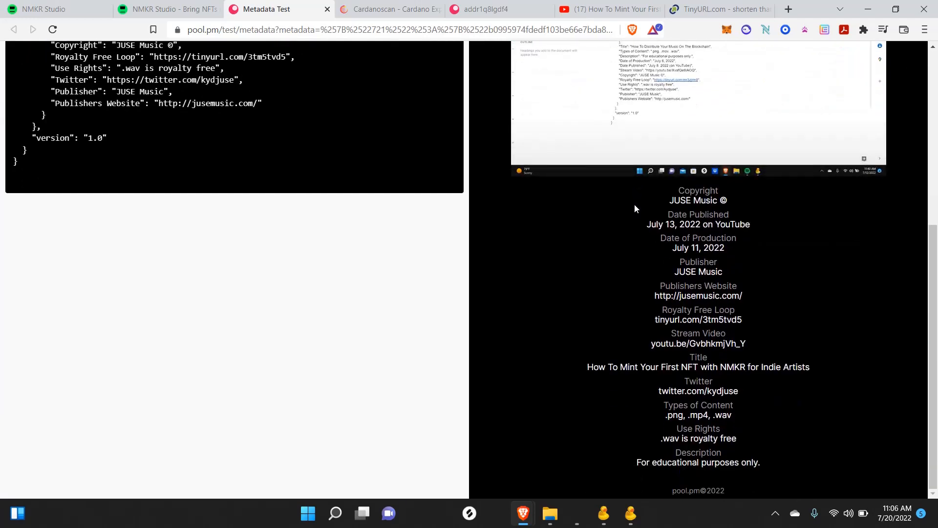
scroll(634, 205, "up", 2)
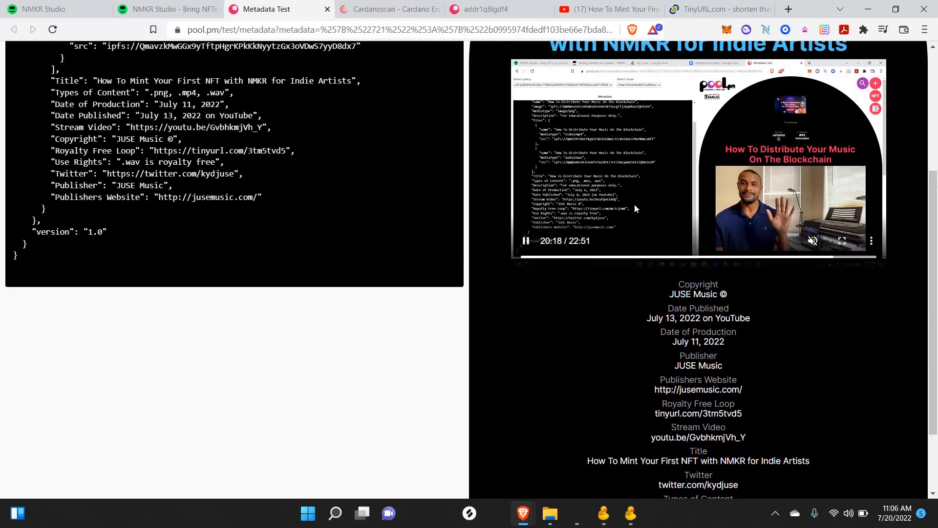
scroll(674, 350, "down", 1)
scroll(674, 350, "down", 2)
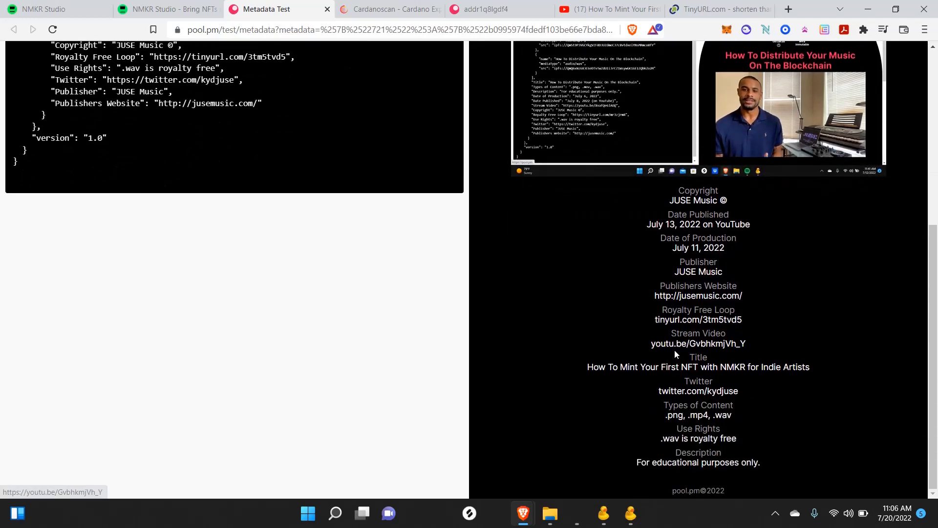
scroll(674, 350, "up", 4)
scroll(674, 350, "up", 1)
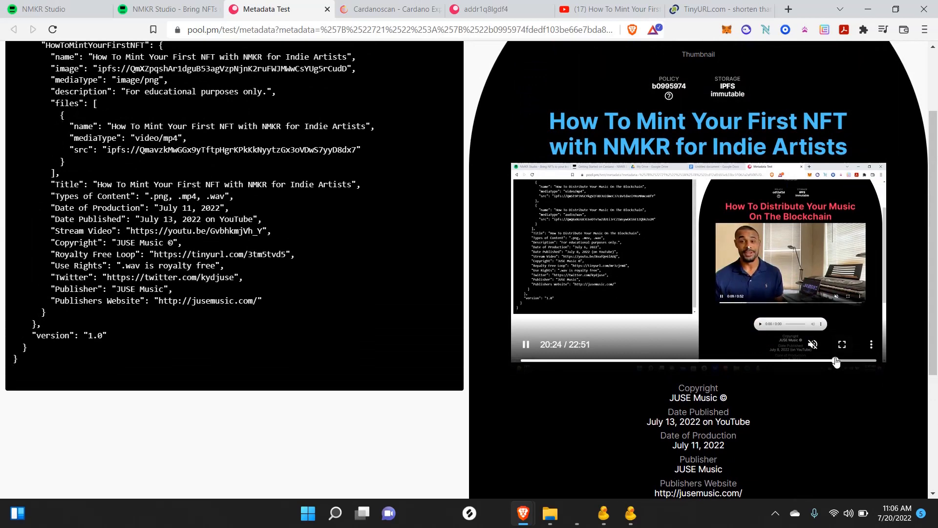
left_click_drag(833, 360, 634, 360)
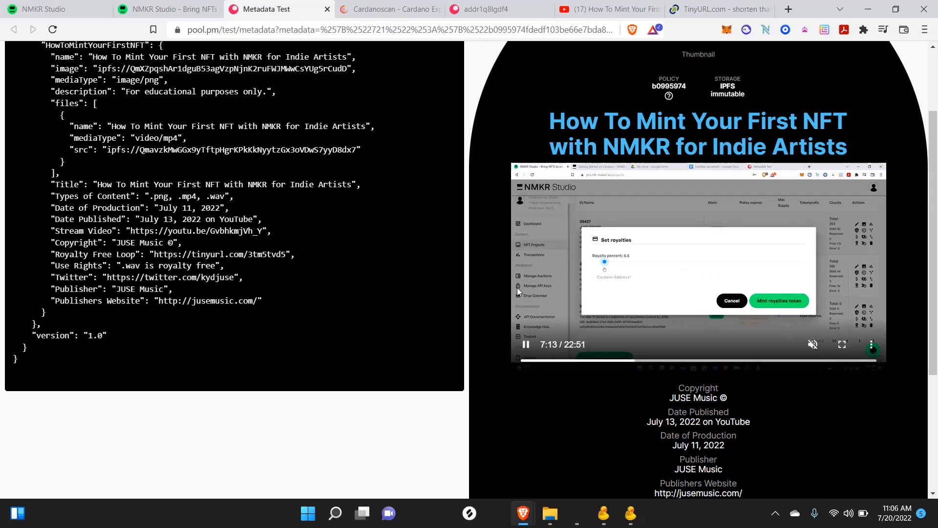
scroll(613, 371, "up", 3)
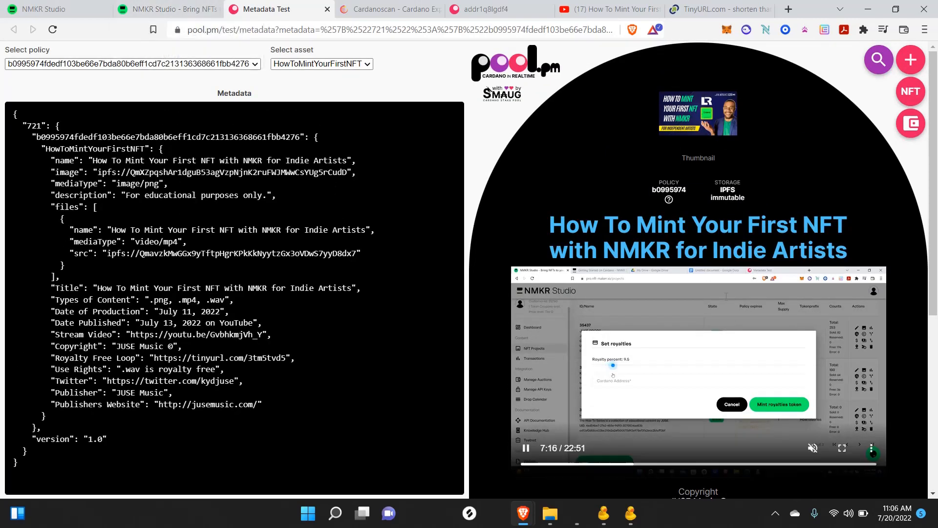
- Open the Royalty Free Loop link from the NFT preview to check its target file, and close that page
scroll(697, 351, "down", 6)
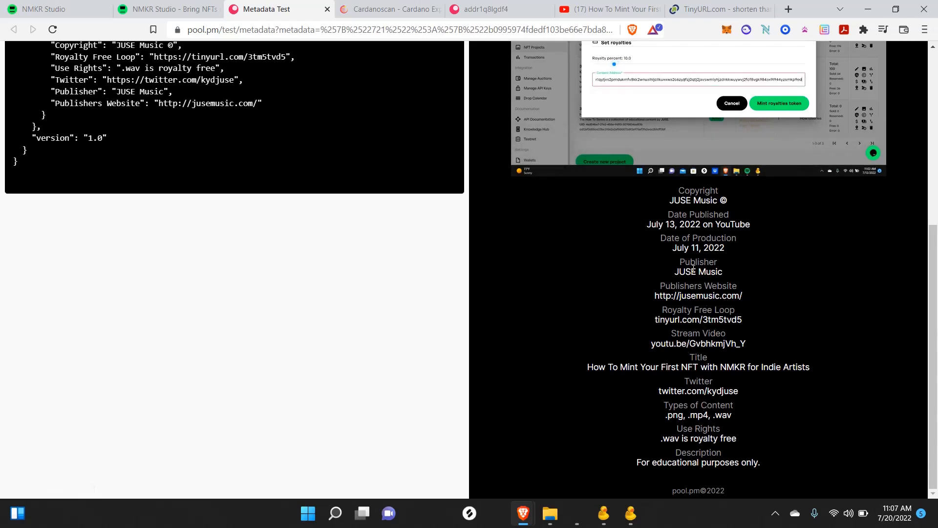
left_click(697, 321)
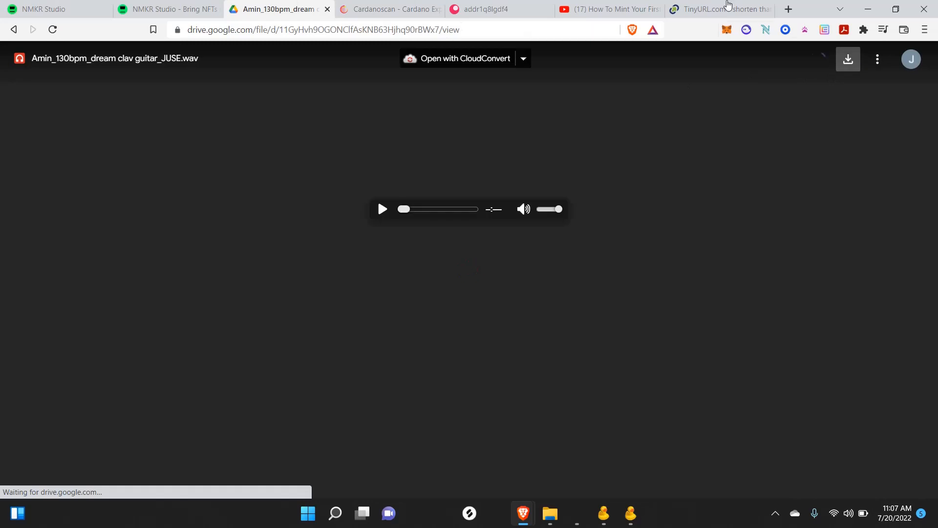
left_click(327, 9)
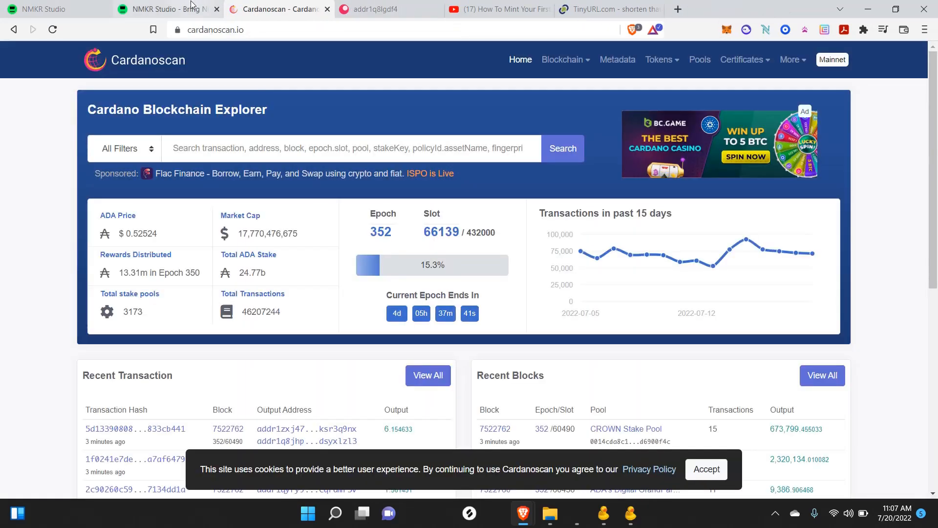
- Switch back to NMKR Studio, copy the display name from HowToMintYourFirstNFT's edit page, and save the NFT
left_click(171, 6)
left_click(721, 394)
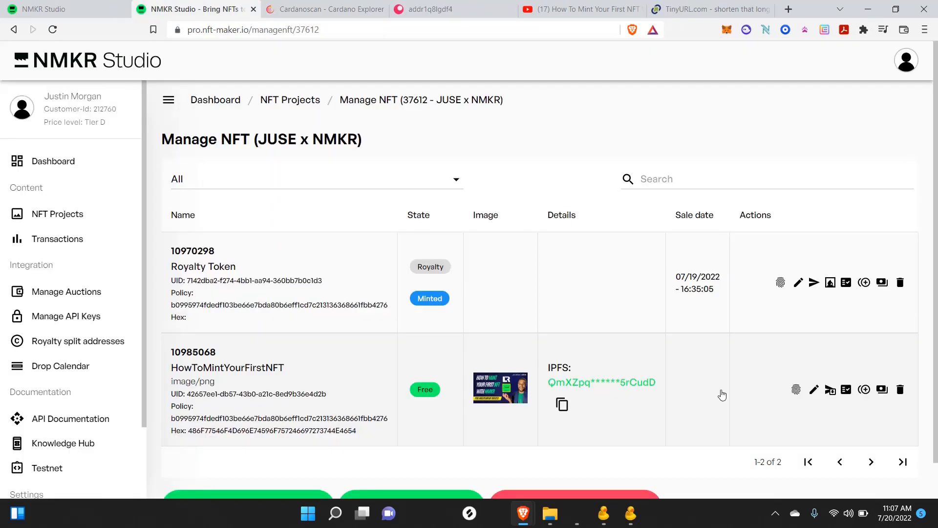
scroll(722, 395, "down", 2)
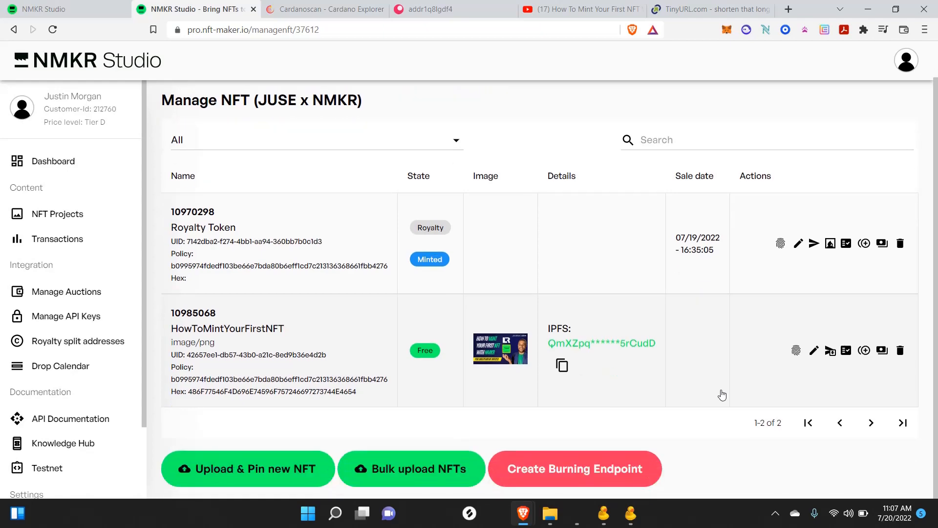
left_click(866, 351)
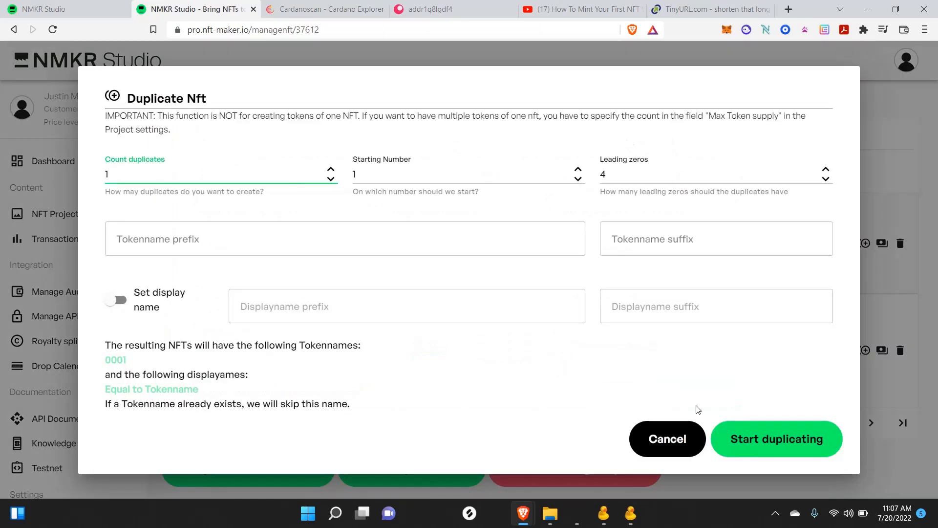
left_click(666, 439)
left_click(812, 350)
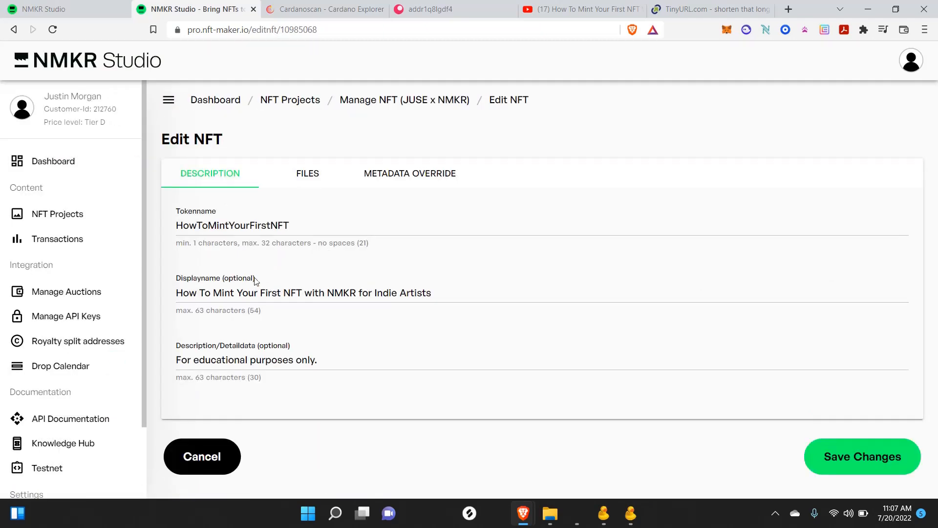
left_click(259, 292)
key("ctrl+a")
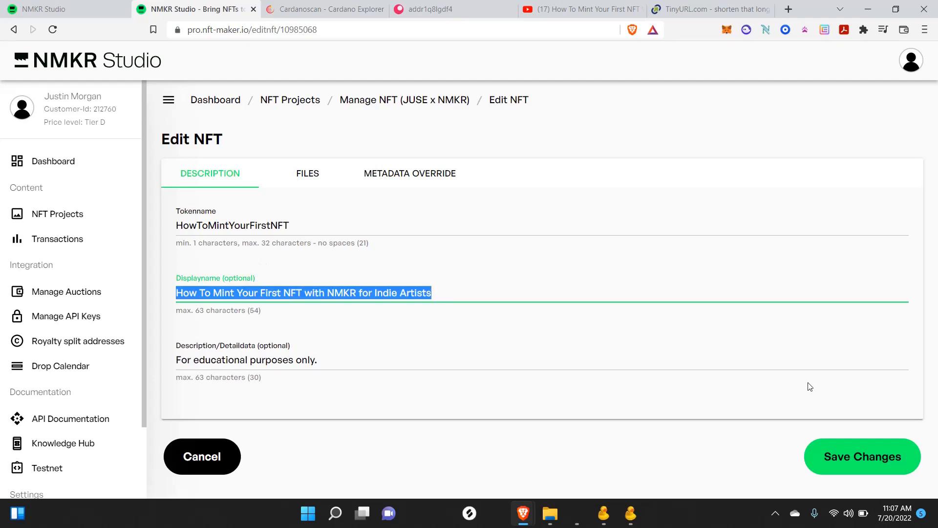
left_click(845, 458)
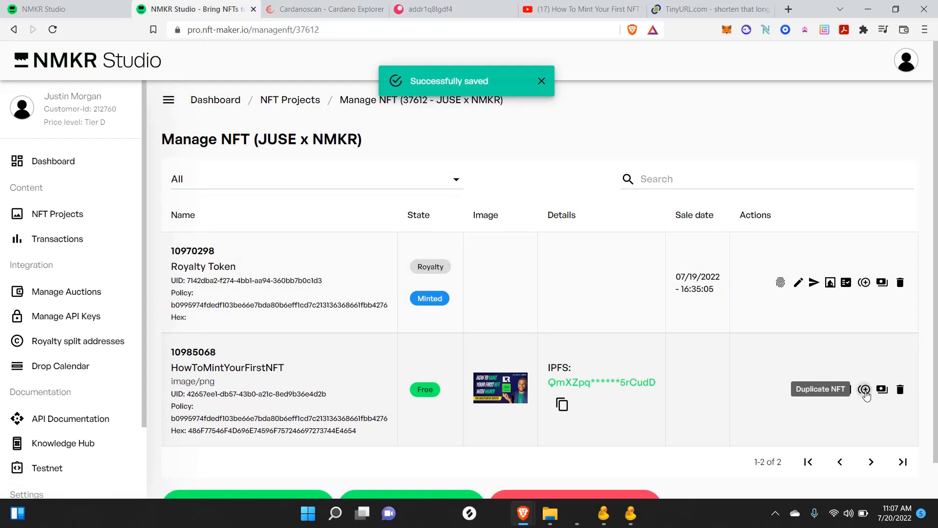
- Open duplication for HowToMintYourFirstNFT and enable a display name with the prefix "How To Mint Your First NFT with NMKR for Indie Artists #"
left_click(865, 389)
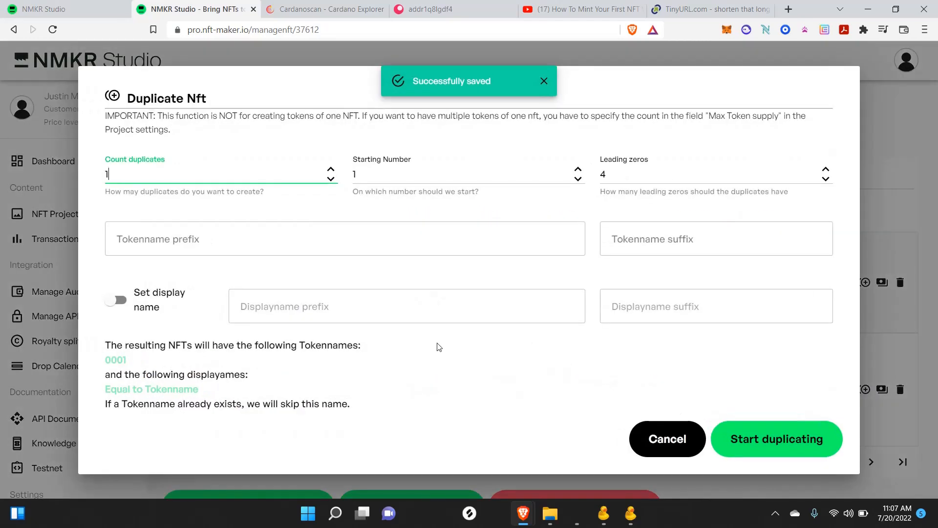
left_click(126, 306)
left_click(293, 306)
key("ctrl+v")
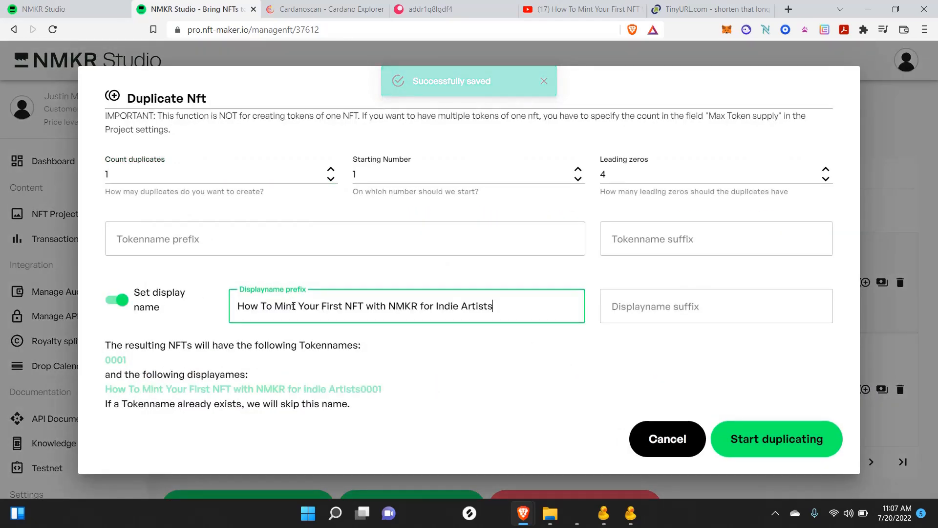
type("#")
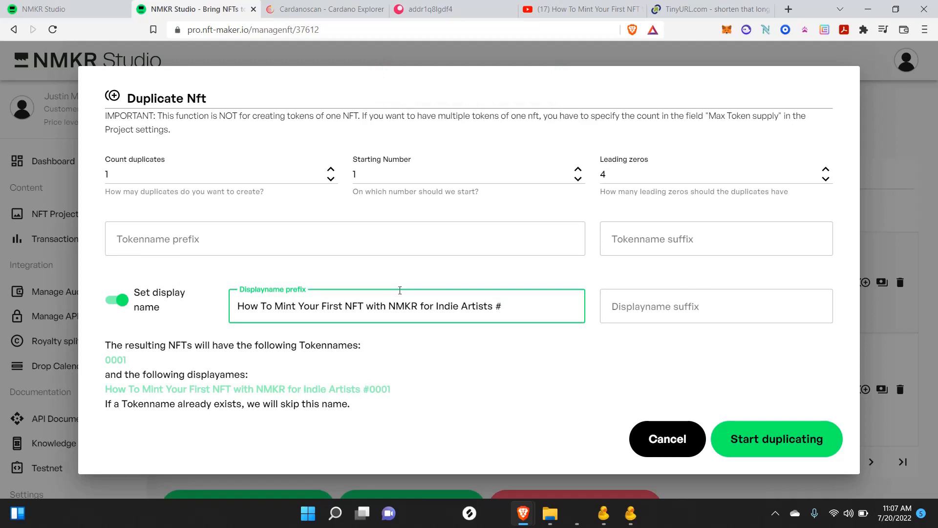
- Set the duplicates' token name prefix to HowToMintYourFirstNFT, without spaces, reusing the opening words of the display name prefix
left_click(214, 238)
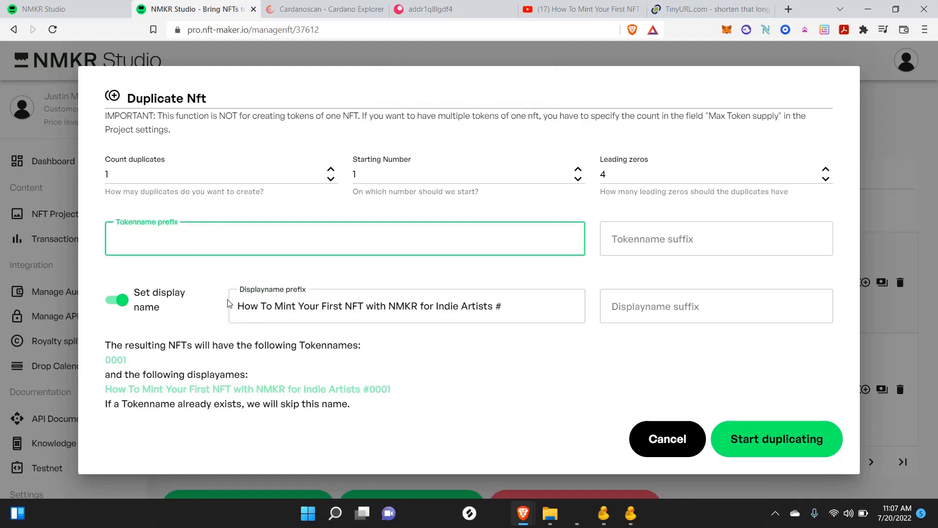
left_click_drag(237, 306, 362, 315)
key("ctrl+c")
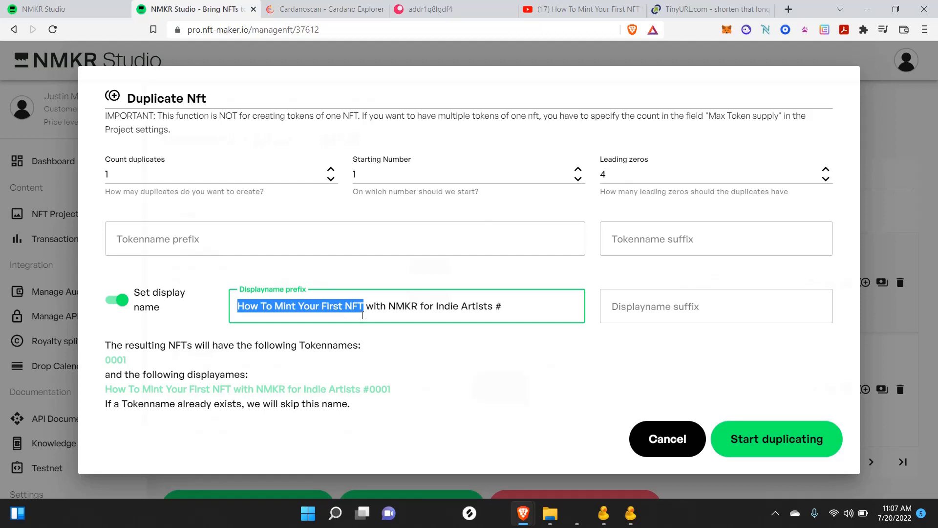
left_click(252, 231)
key("ctrl+v")
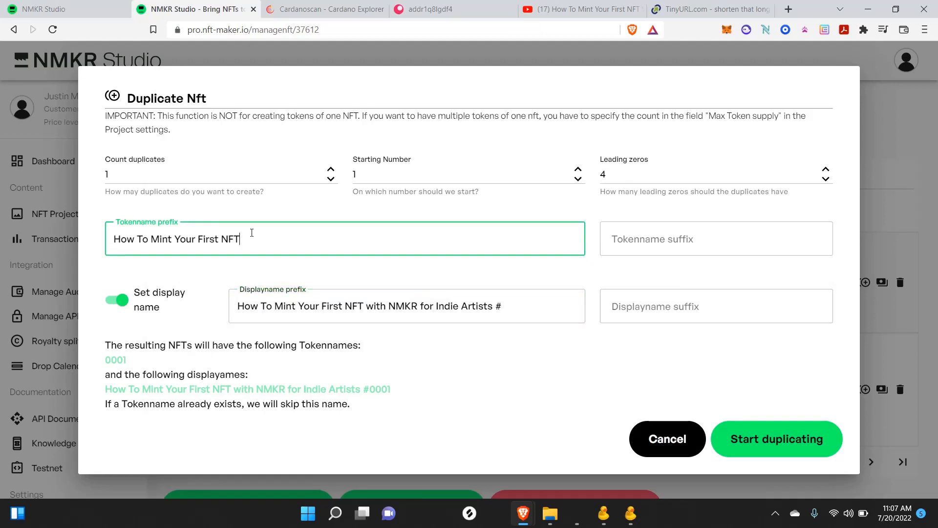
key("BackSpace")
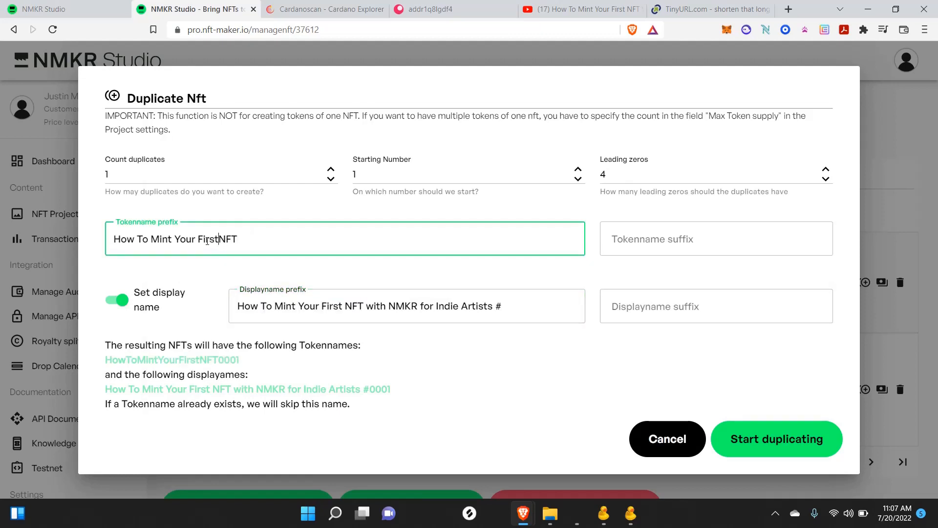
left_click(199, 238)
key("BackSpace")
left_click(175, 238)
key("BackSpace")
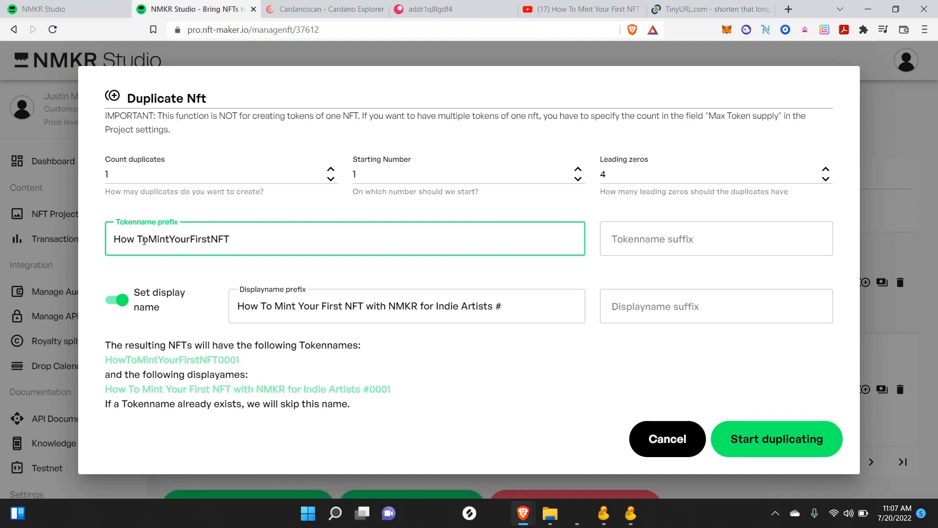
left_click(142, 240)
key("BackSpace")
key("BackSpace")
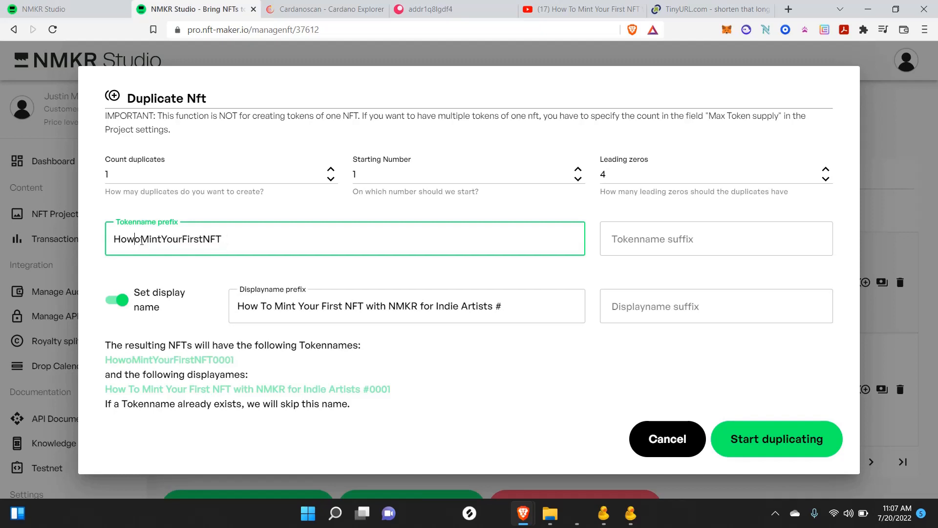
type("T")
- Set 100 duplicates with 3 leading zeros, then start and confirm the duplication
left_click(121, 175)
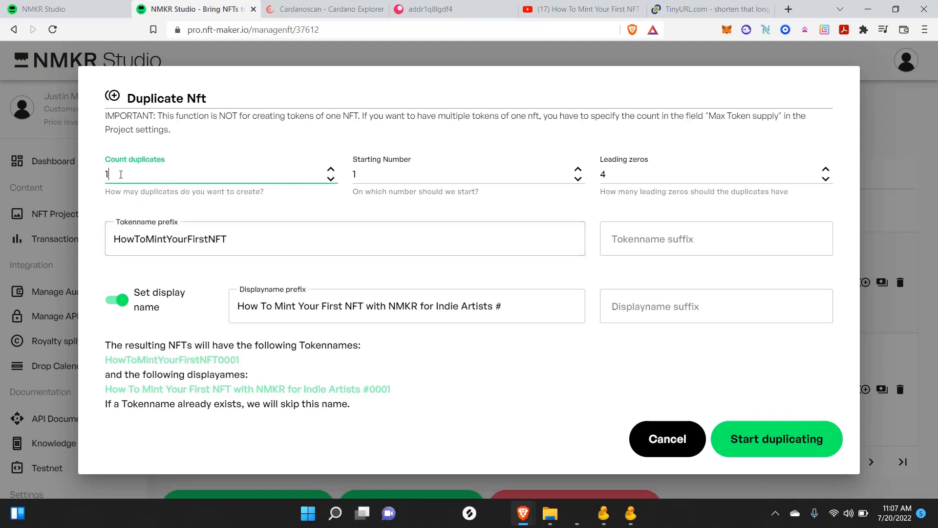
type("00")
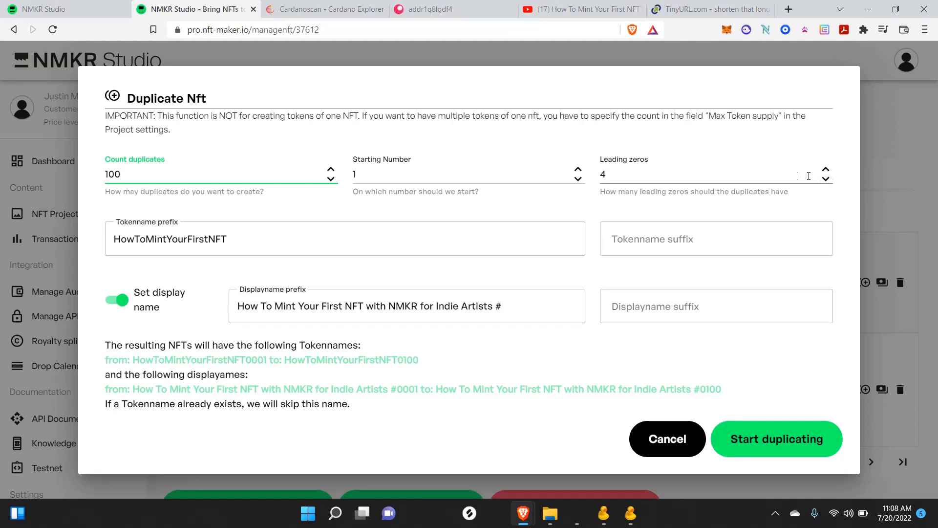
left_click(826, 180)
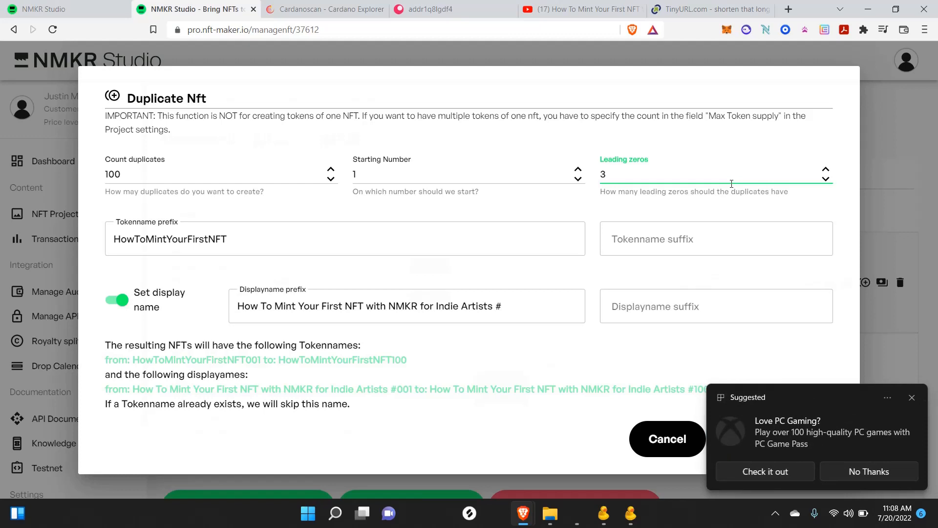
left_click(912, 397)
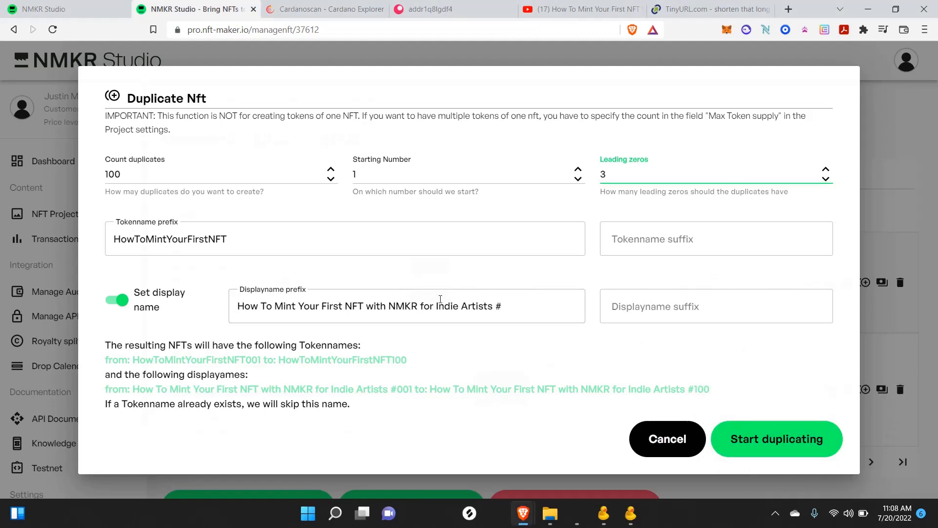
left_click(514, 313)
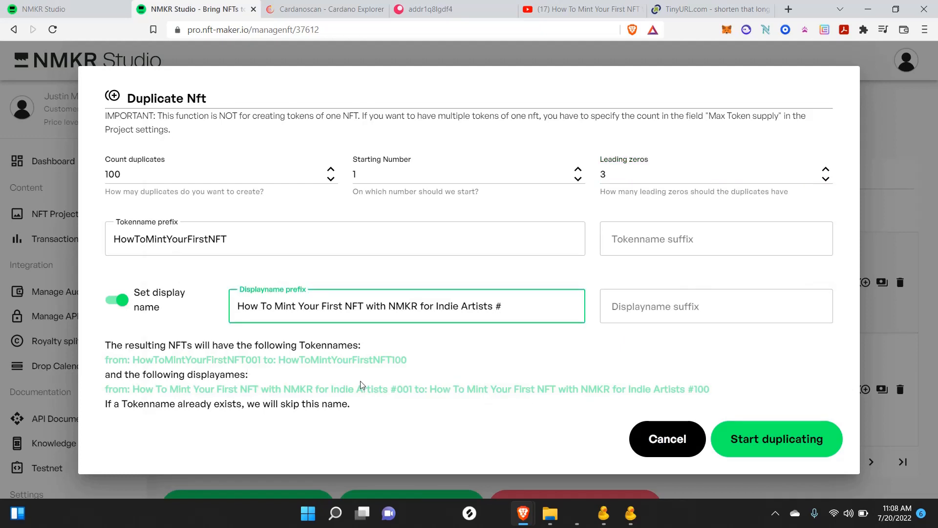
left_click(745, 442)
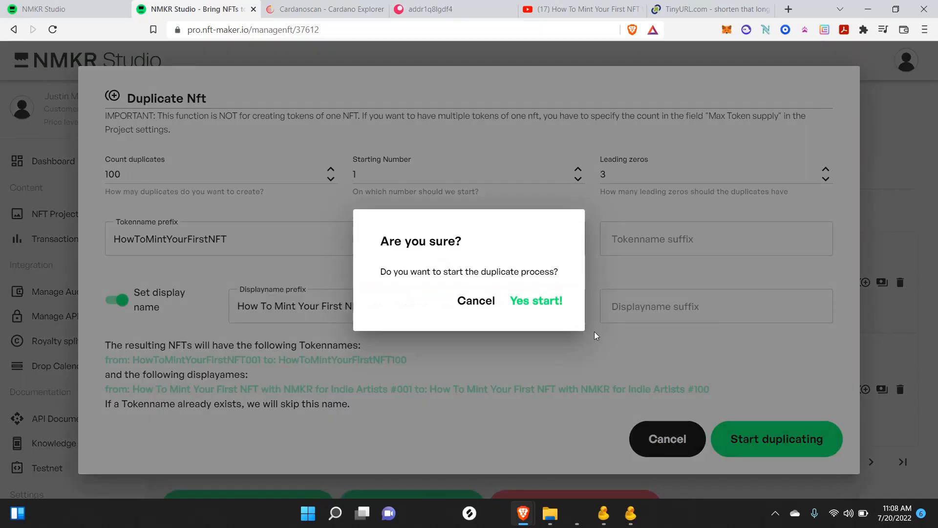
left_click(533, 302)
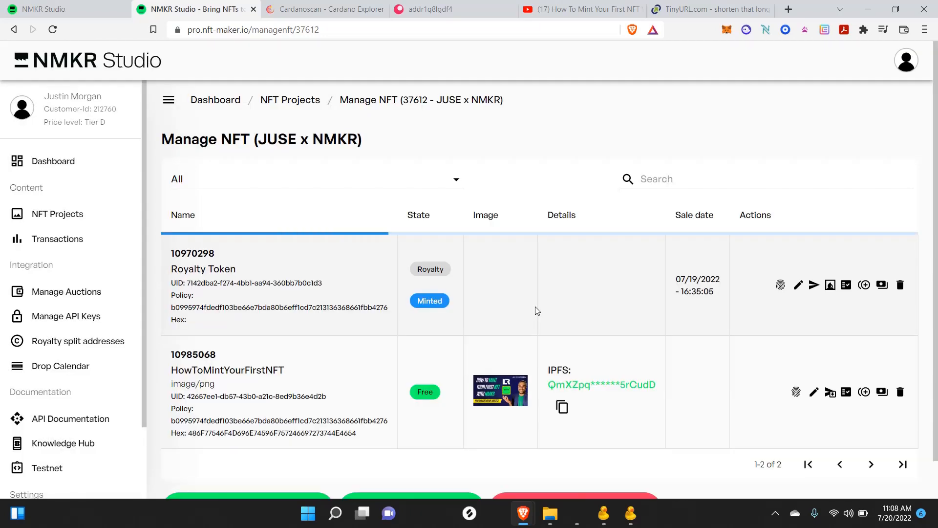
- Check the duplicated NFTs in the list, then look up the Royalty Token's policy ID on Cardanoscan
scroll(535, 306, "down", 4)
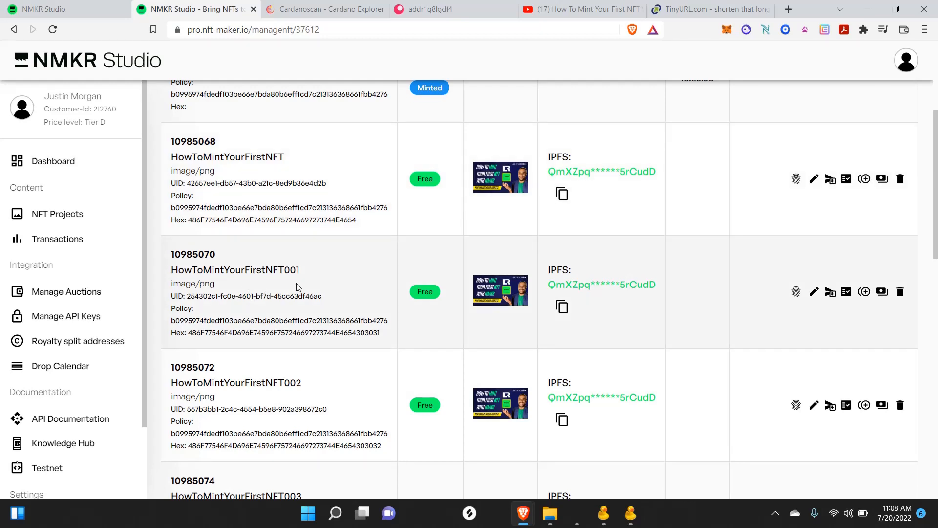
scroll(298, 287, "up", 1)
scroll(298, 287, "up", 2)
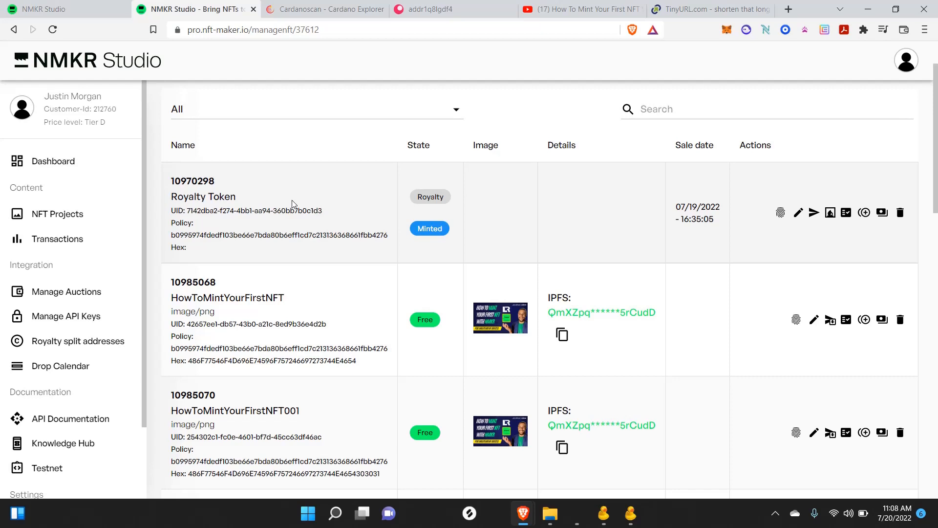
scroll(293, 204, "up", 1)
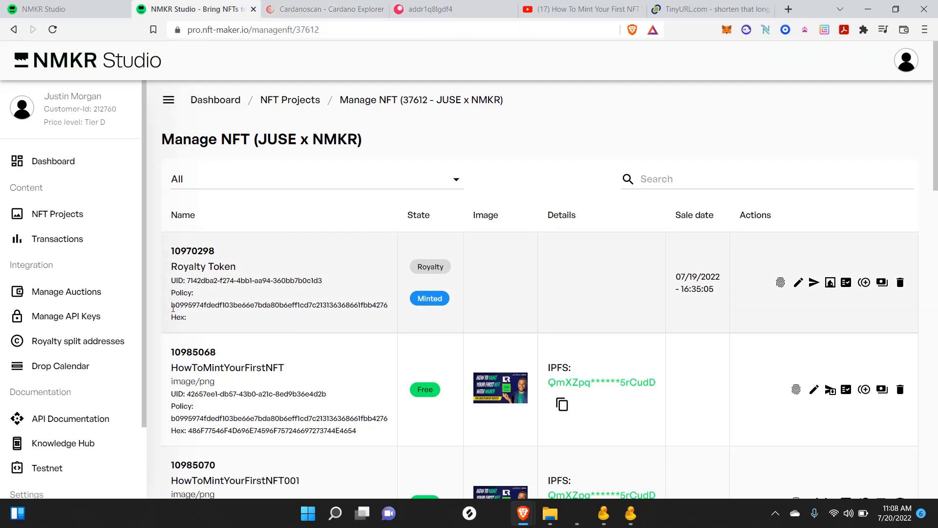
left_click_drag(173, 308, 389, 304)
key("ctrl+c")
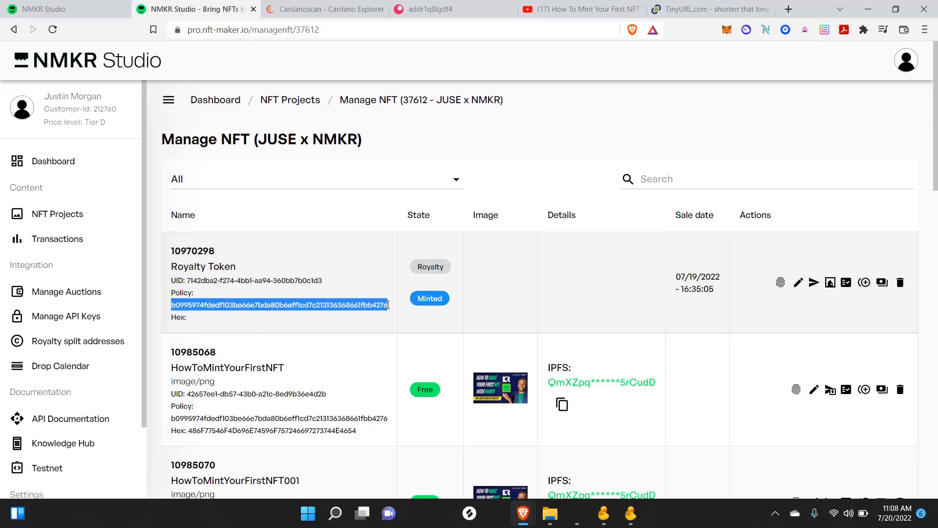
left_click(364, 8)
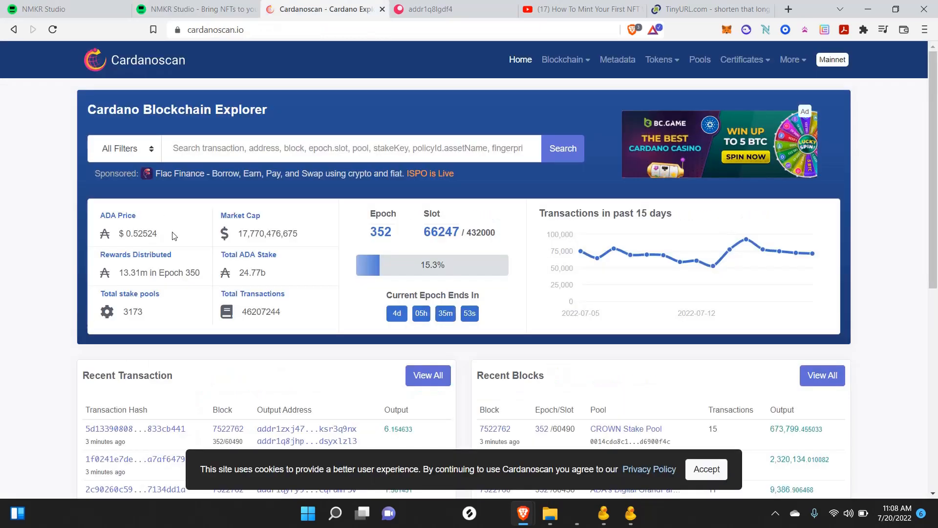
left_click(200, 159)
key("ctrl+v")
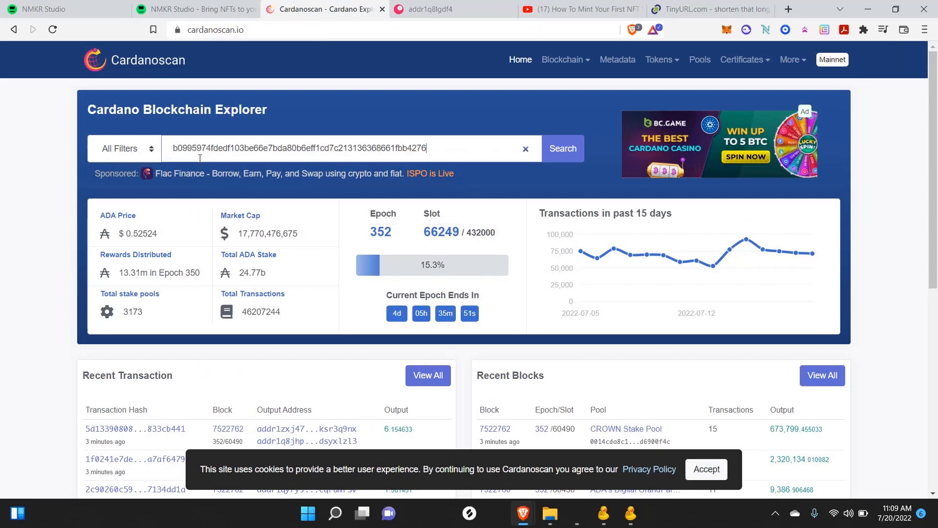
key("Return")
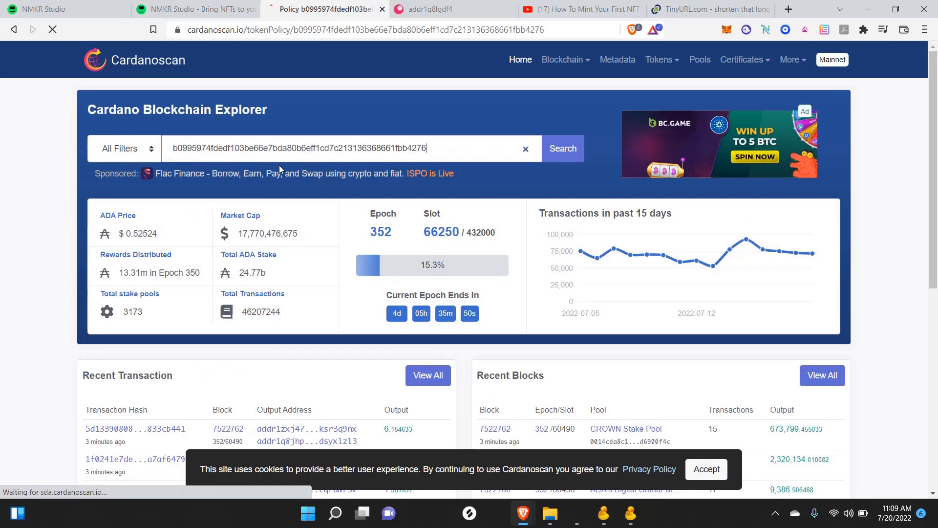
scroll(208, 252, "down", 2)
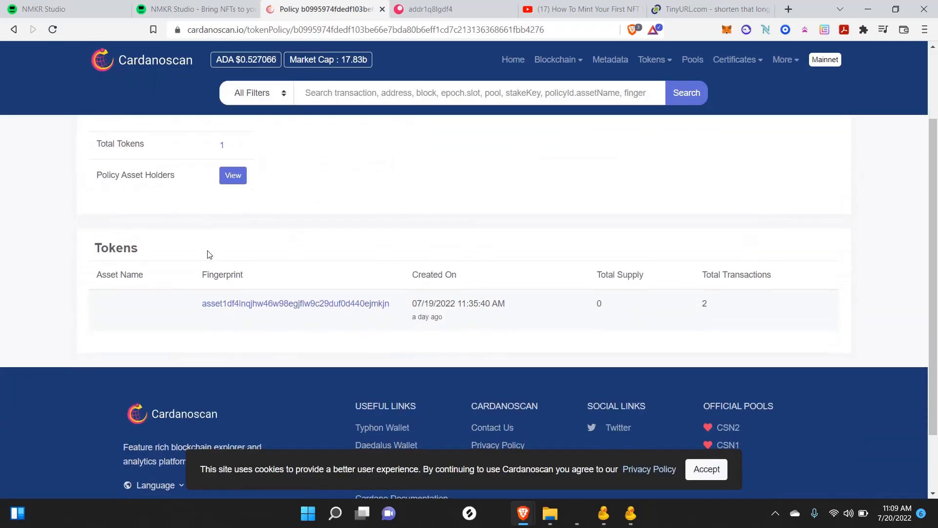
scroll(306, 249, "up", 2)
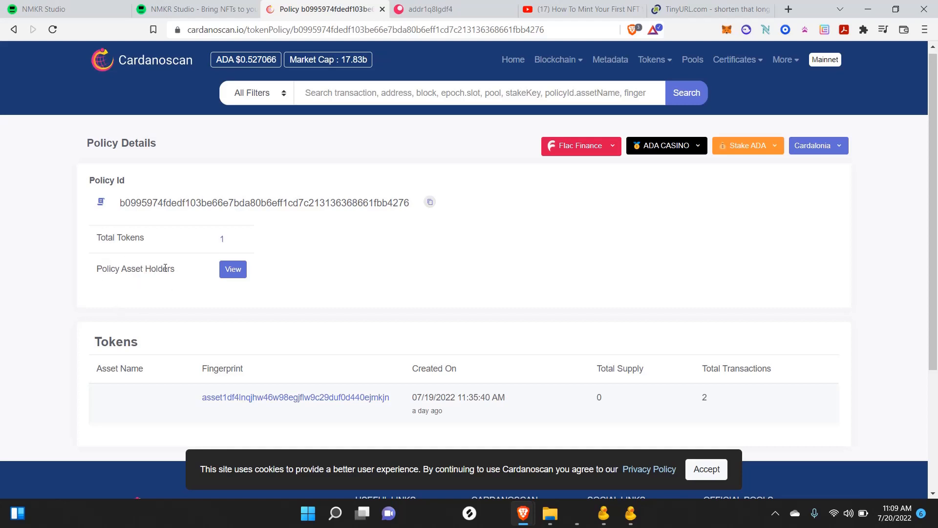
- Return to NMKR Studio's NFT projects, open the JUSE x NMKR project's pricelist, and delete its existing price
left_click(208, 10)
left_click(360, 276)
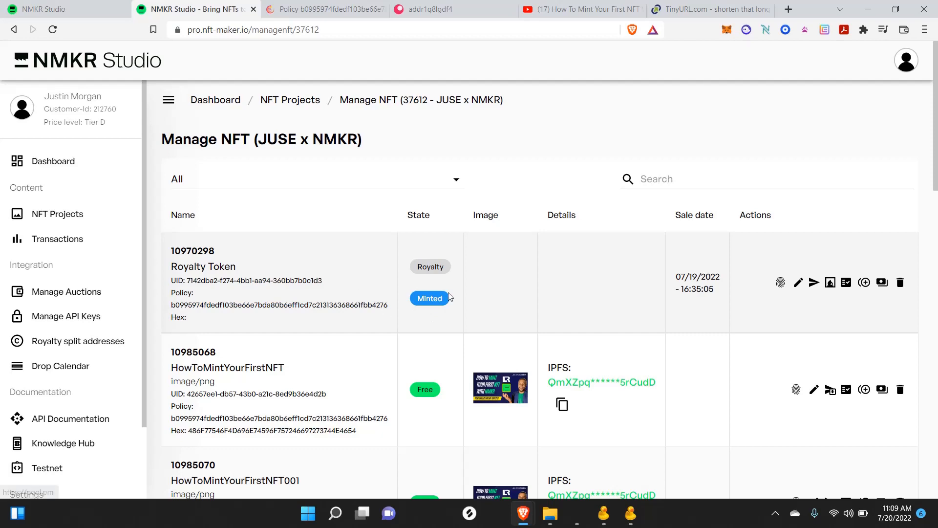
scroll(448, 296, "down", 2)
scroll(438, 220, "up", 1)
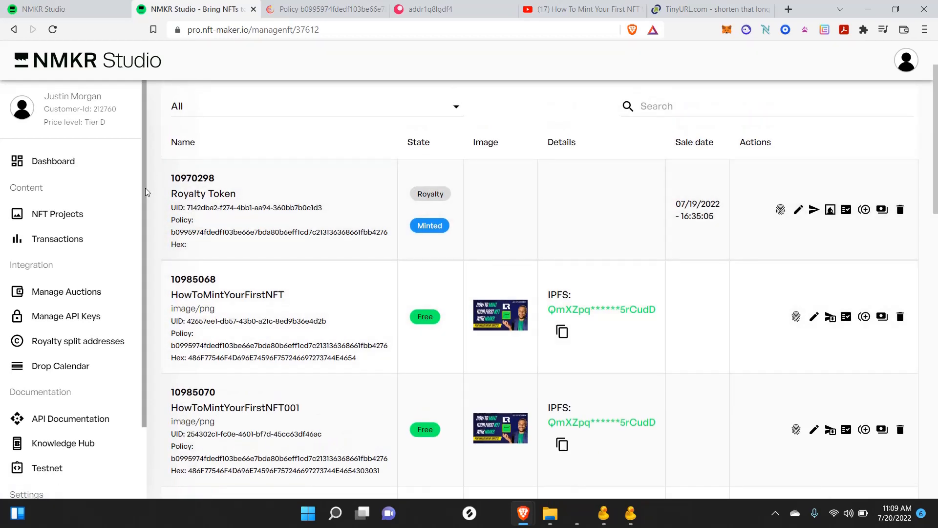
left_click(72, 214)
scroll(842, 331, "down", 5)
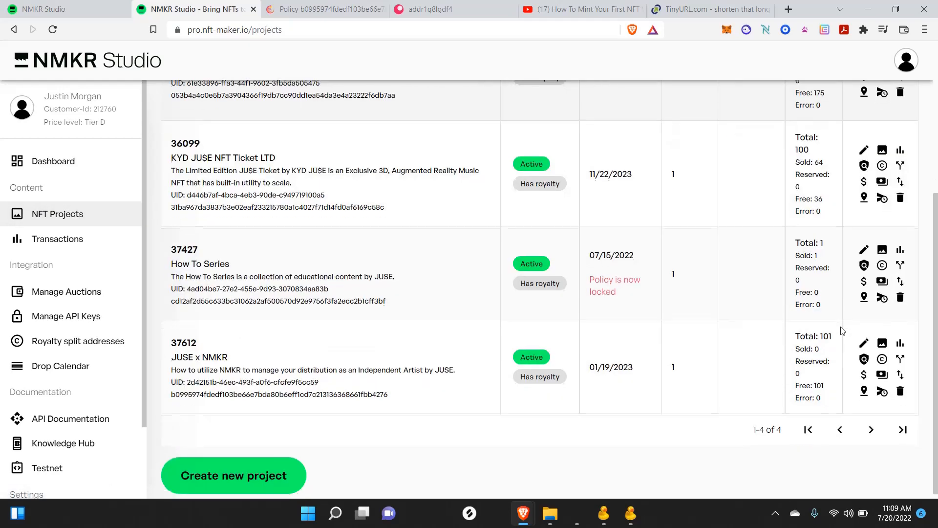
left_click(864, 369)
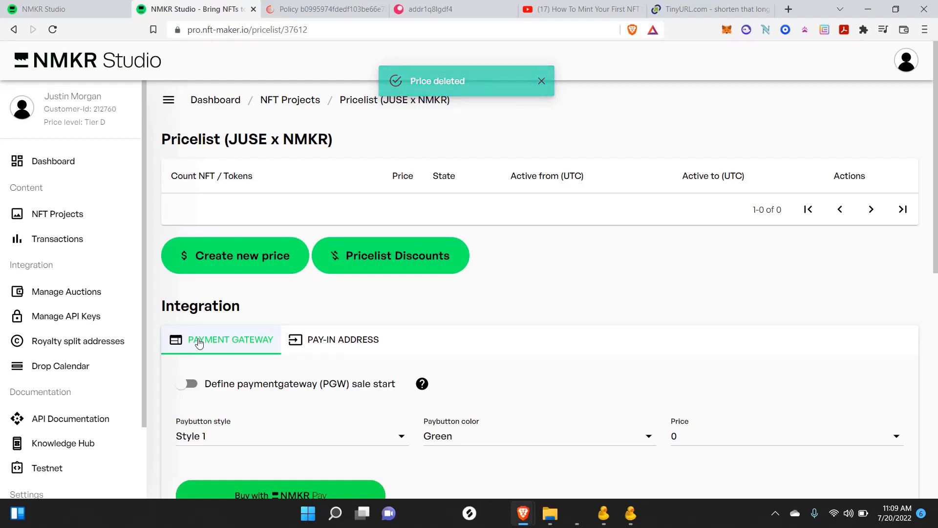
- Compare the pay-in address and payment gateway integration settings for the JUSE x NMKR pricelist
left_click(320, 334)
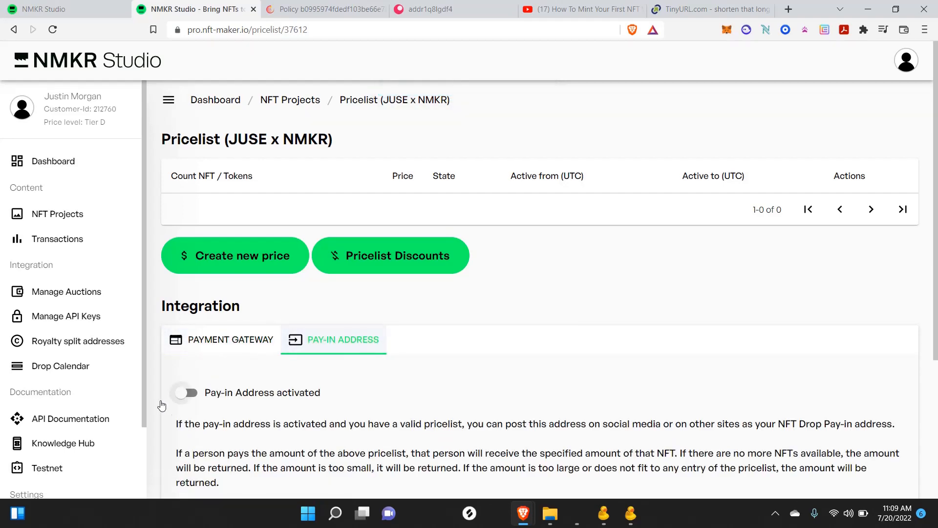
scroll(295, 360, "down", 3)
scroll(313, 358, "down", 1)
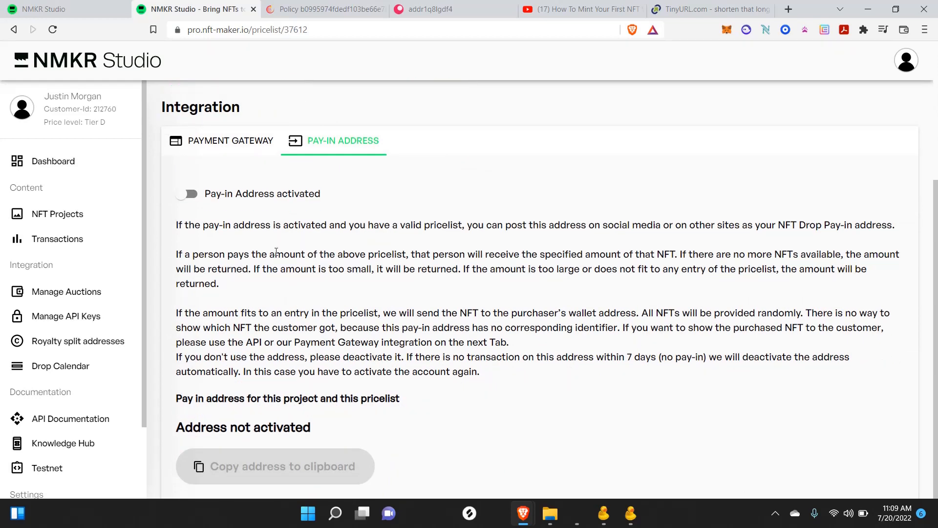
left_click(236, 141)
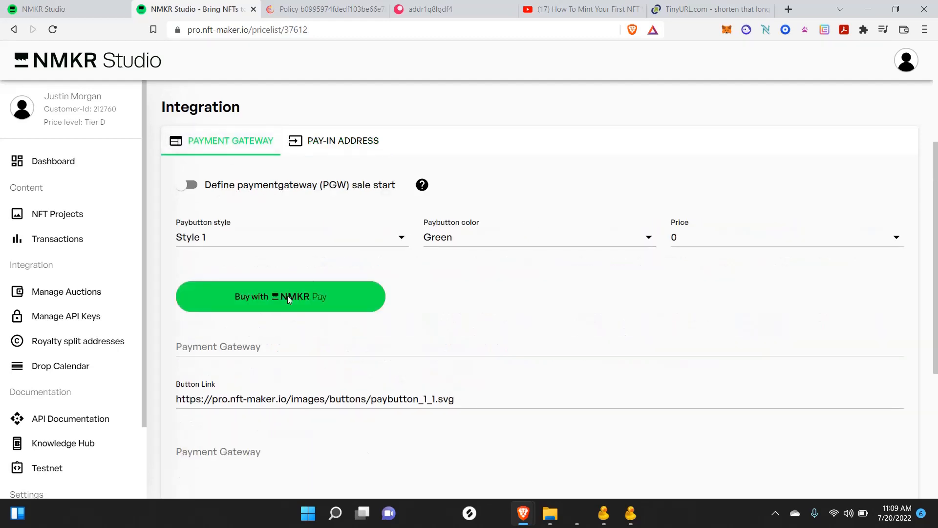
scroll(350, 188, "up", 4)
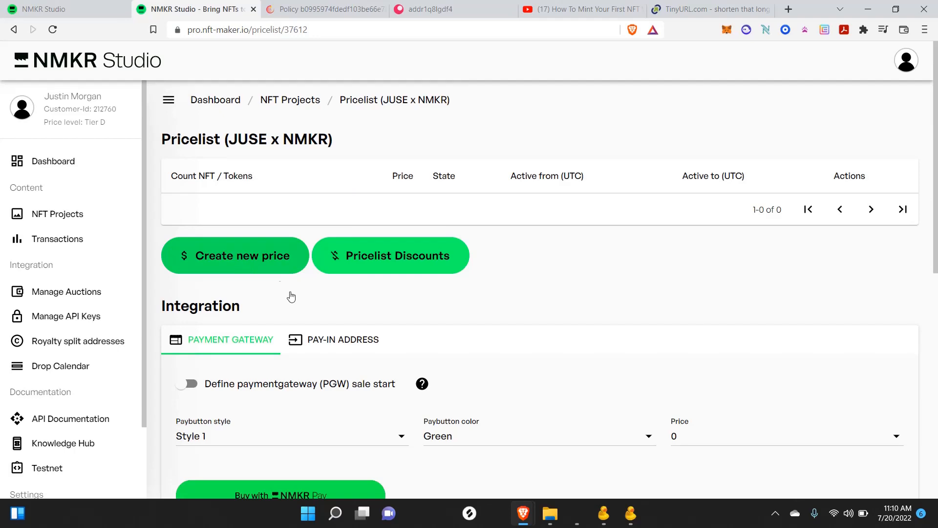
left_click(320, 345)
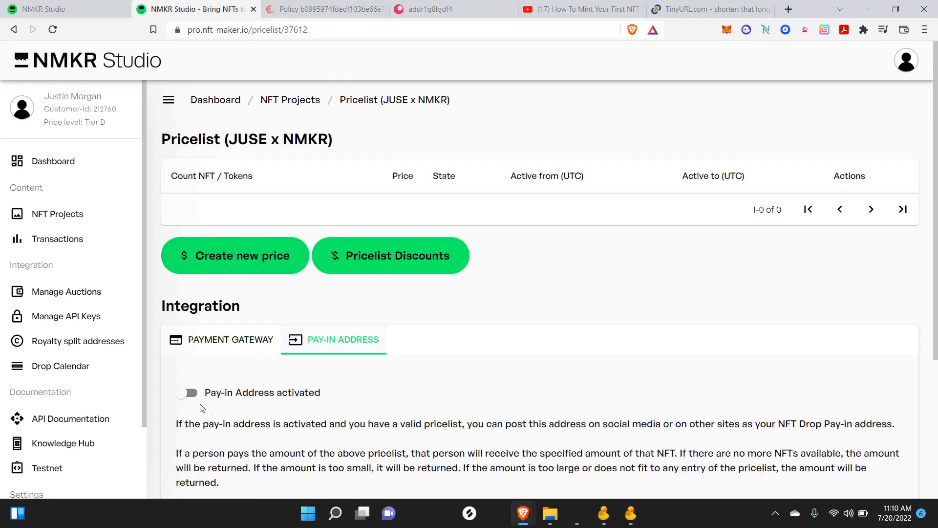
scroll(256, 390, "down", 3)
scroll(256, 391, "down", 1)
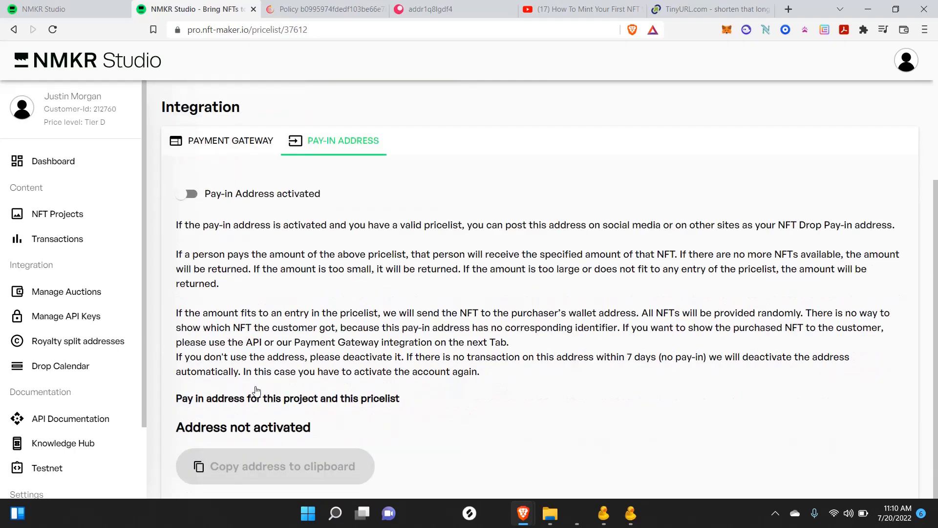
left_click(204, 147)
scroll(391, 271, "up", 4)
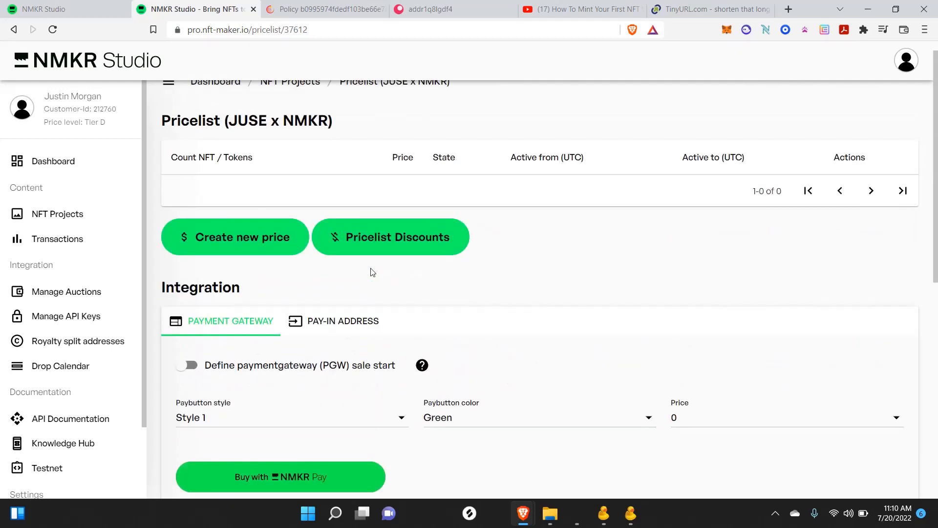
scroll(371, 272, "up", 1)
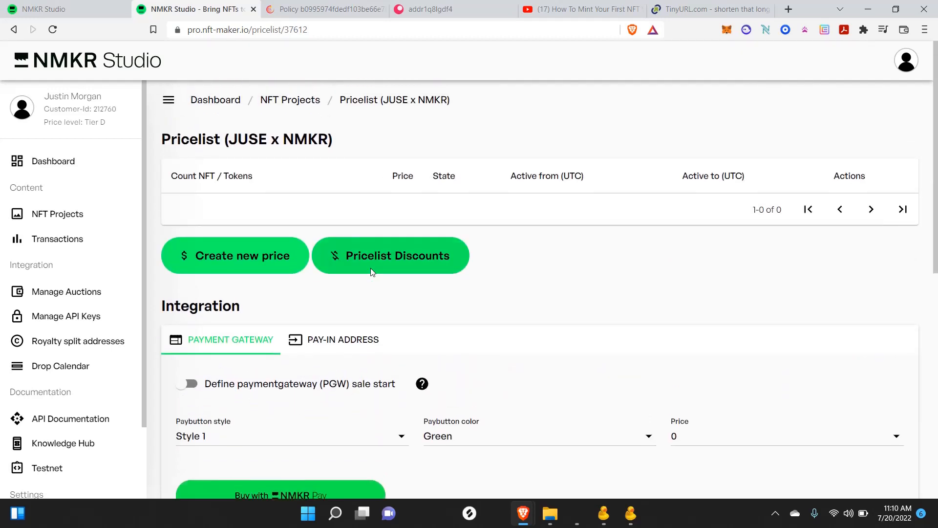
- Create and save an activated price of 10 ADA for 1 NFT
left_click(241, 261)
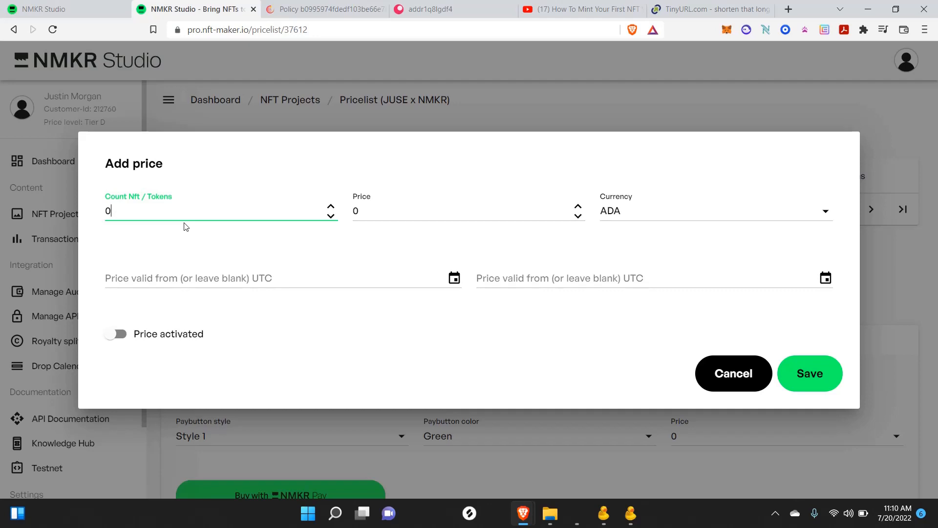
key("BackSpace")
left_click(375, 215)
key("BackSpace")
type("10")
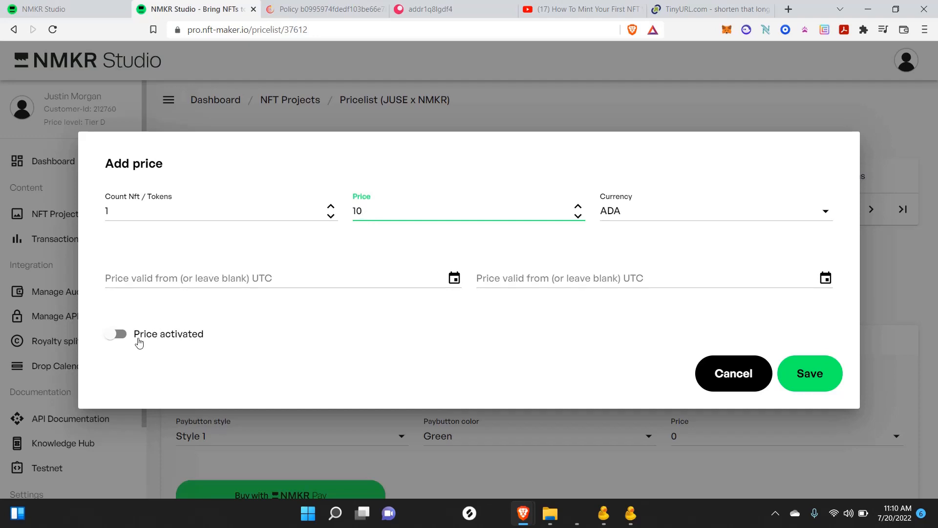
left_click(123, 334)
left_click(809, 374)
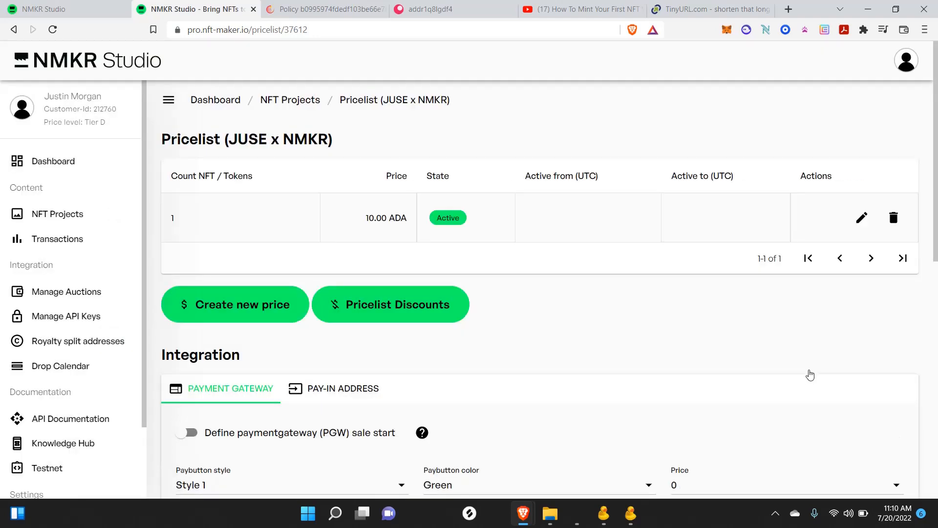
- Add a second activated price of 20 ADA for 2 NFTs and save it
left_click(246, 292)
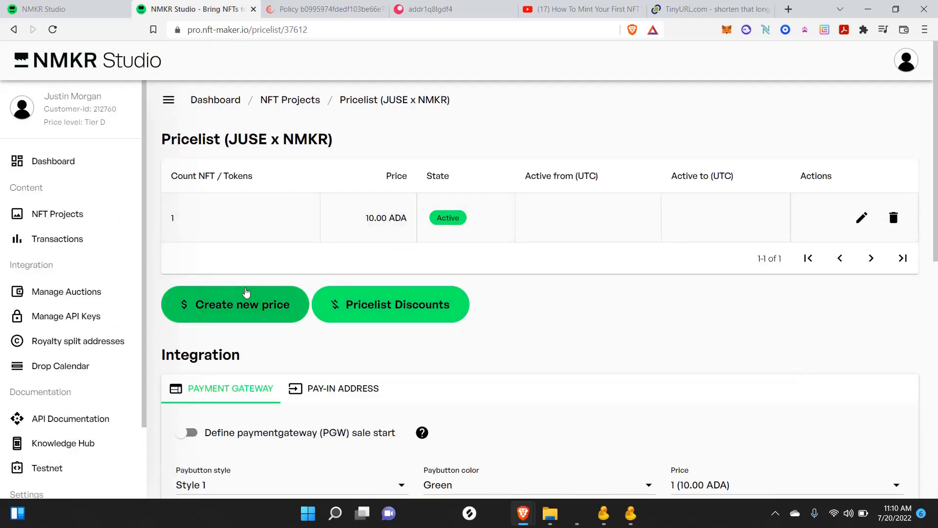
type("20")
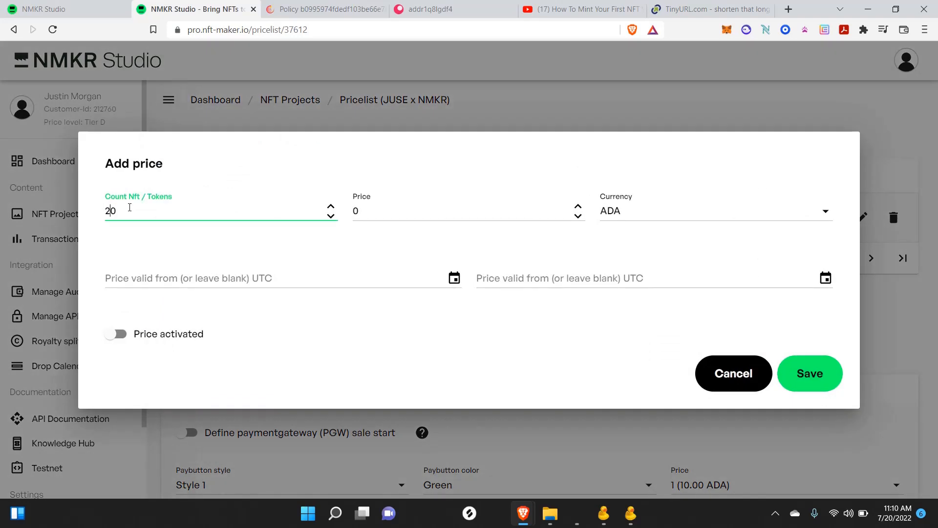
key("BackSpace")
key("BackSpace")
type("2")
left_click(372, 210)
key("BackSpace")
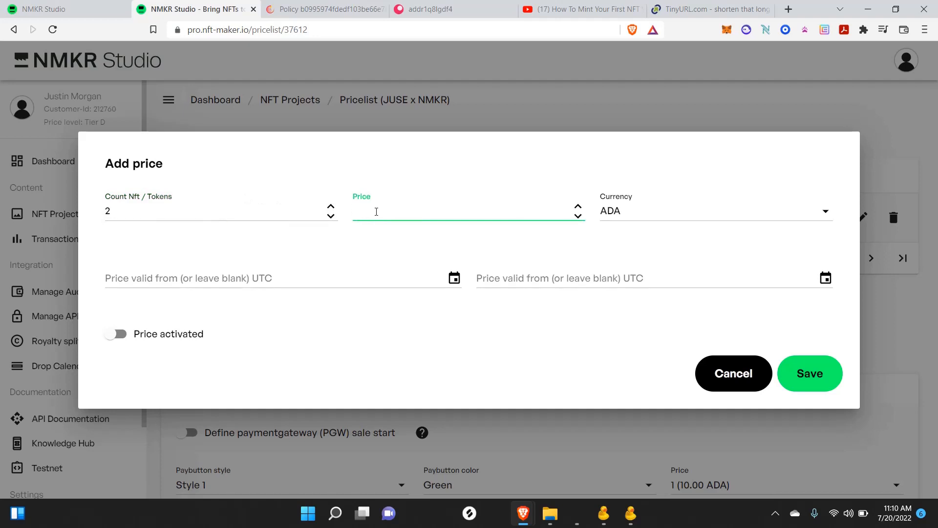
type("10")
key("BackSpace")
type("20")
left_click(116, 333)
left_click(818, 375)
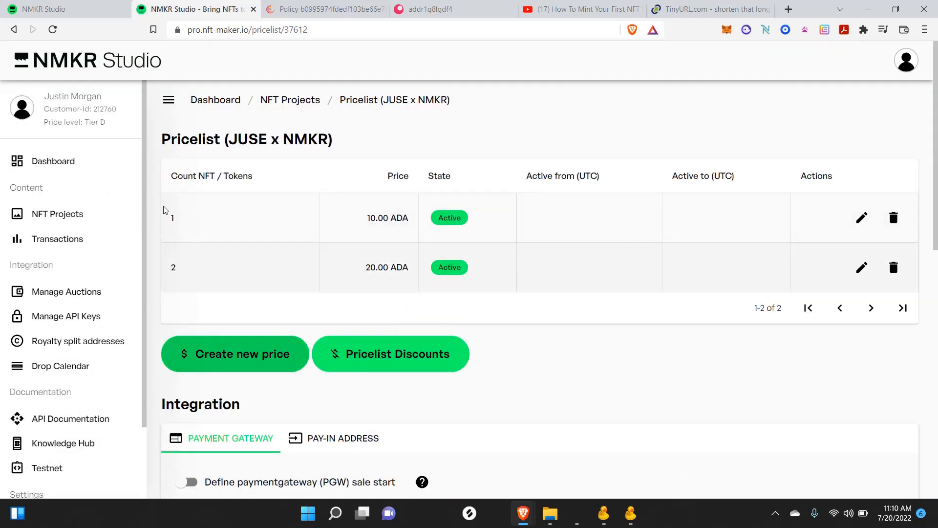
- Add an activated price of 30 ADA for 3 NFTs, leaving the validity dates blank, and save it
left_click(143, 206)
type("3")
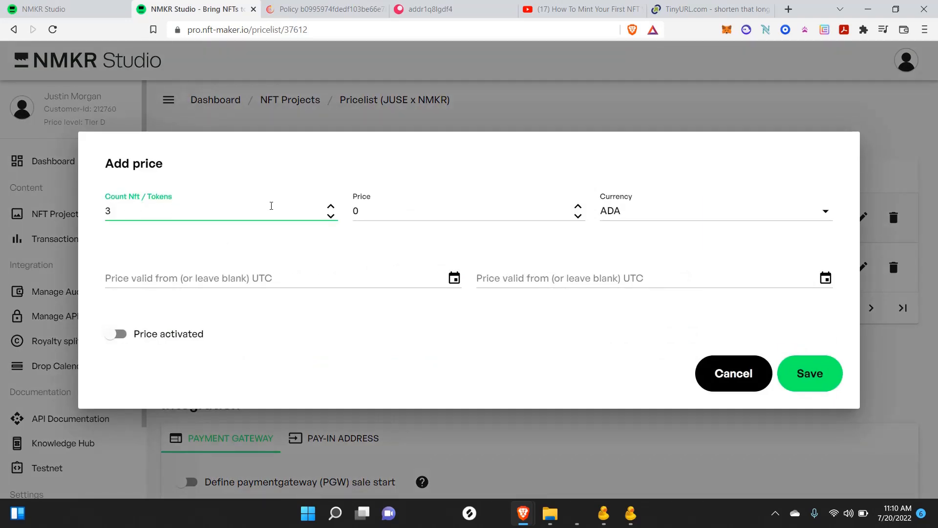
left_click(358, 214)
key("BackSpace")
type("2")
type("0")
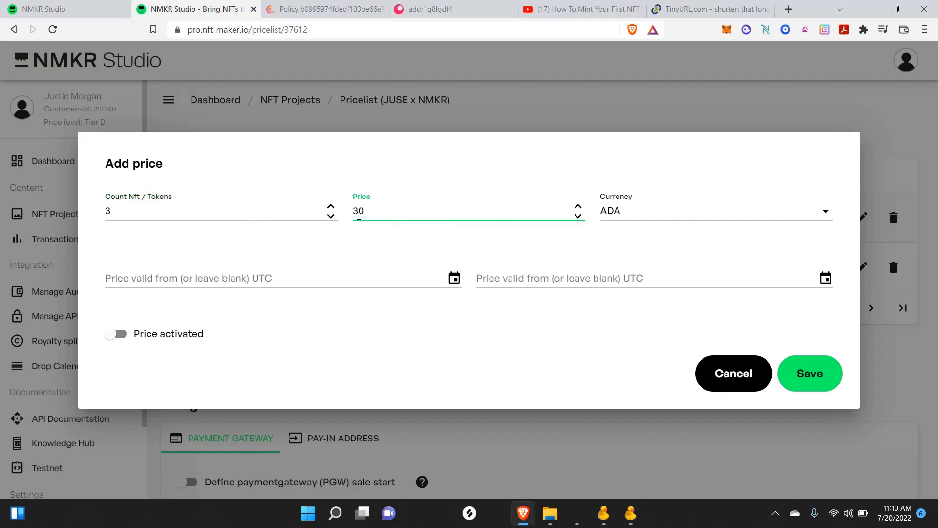
left_click(206, 278)
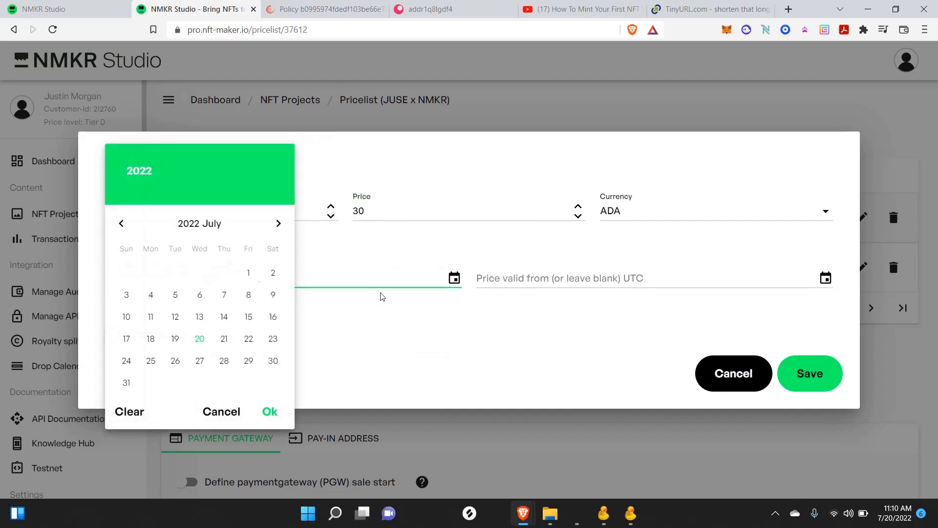
left_click(83, 397)
left_click(125, 335)
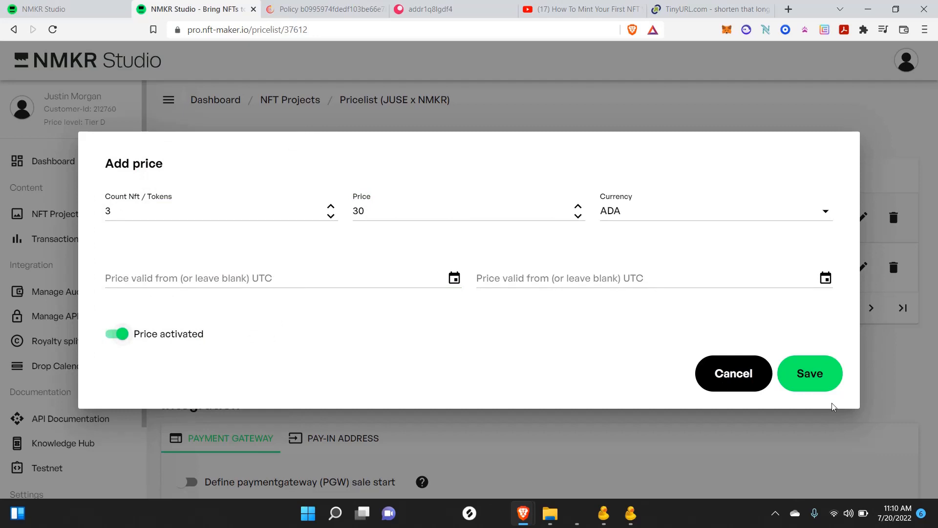
left_click(821, 388)
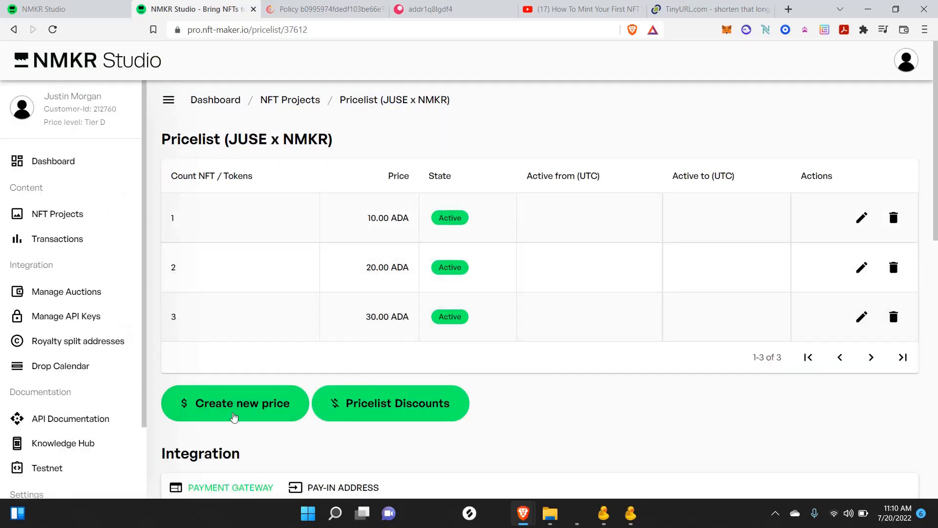
- Add an activated price of 40 ADA for 4 NFTs and save it
left_click(242, 403)
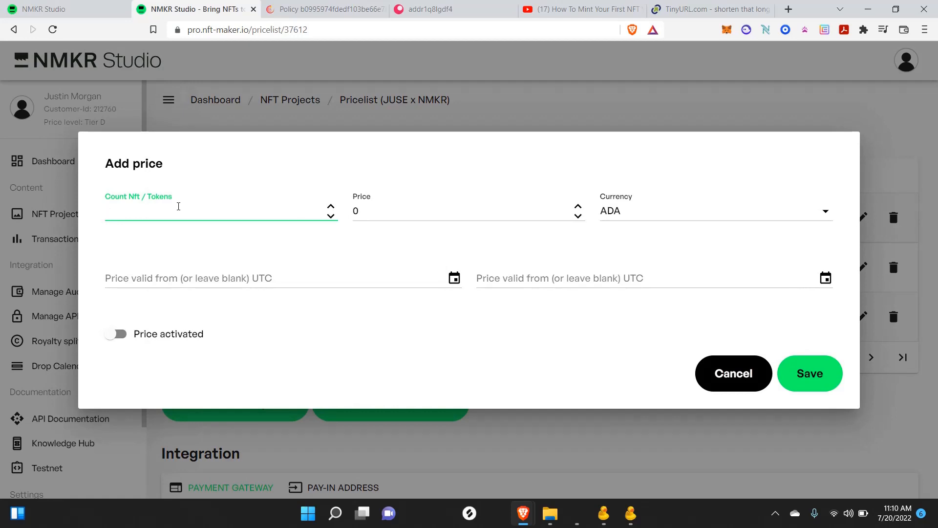
type("4")
left_click(381, 215)
key("BackSpace")
type("40")
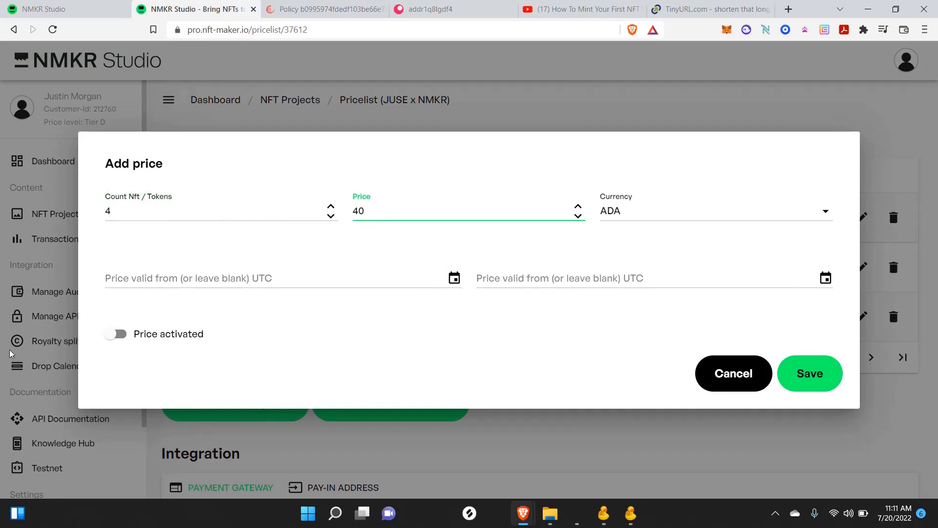
left_click(113, 335)
left_click(809, 374)
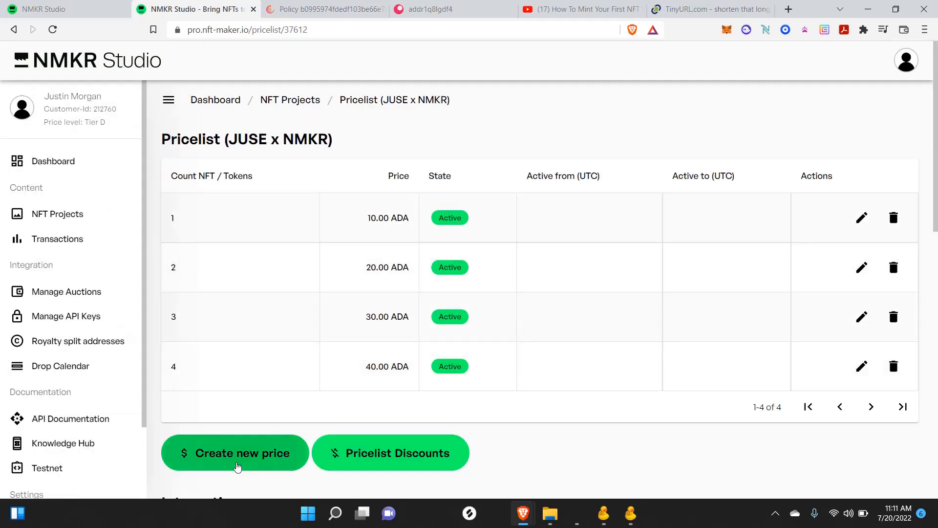
- Add an activated price of 50 ADA for 5 NFTs and save it
left_click(237, 463)
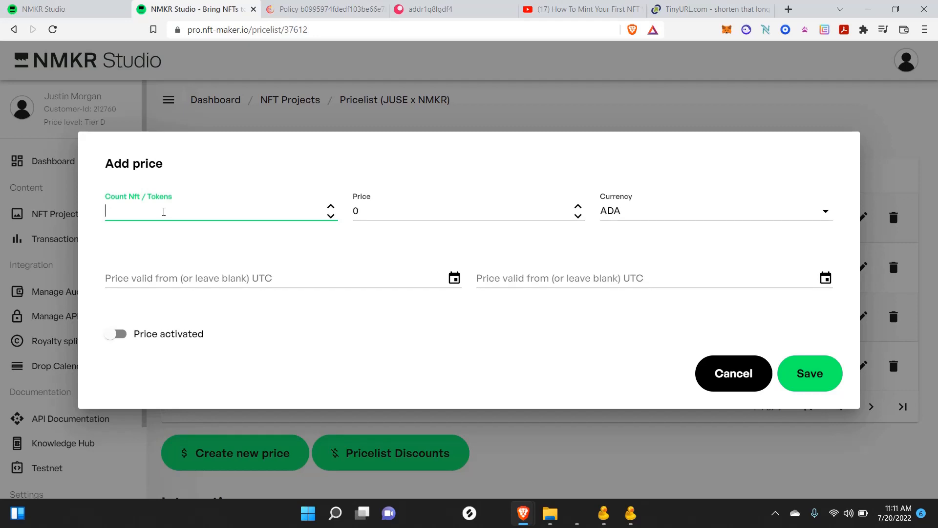
type("5")
left_click(358, 208)
key("BackSpace")
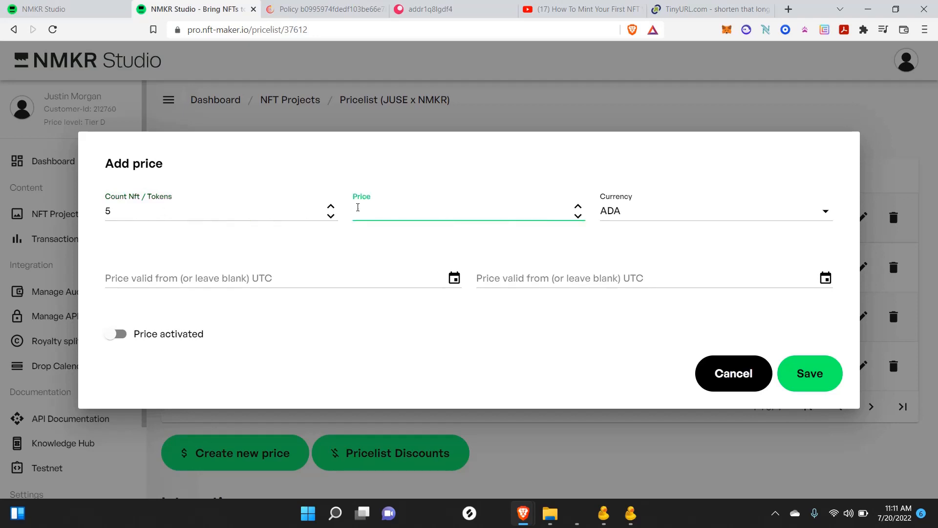
type("50")
left_click(137, 335)
left_click(805, 386)
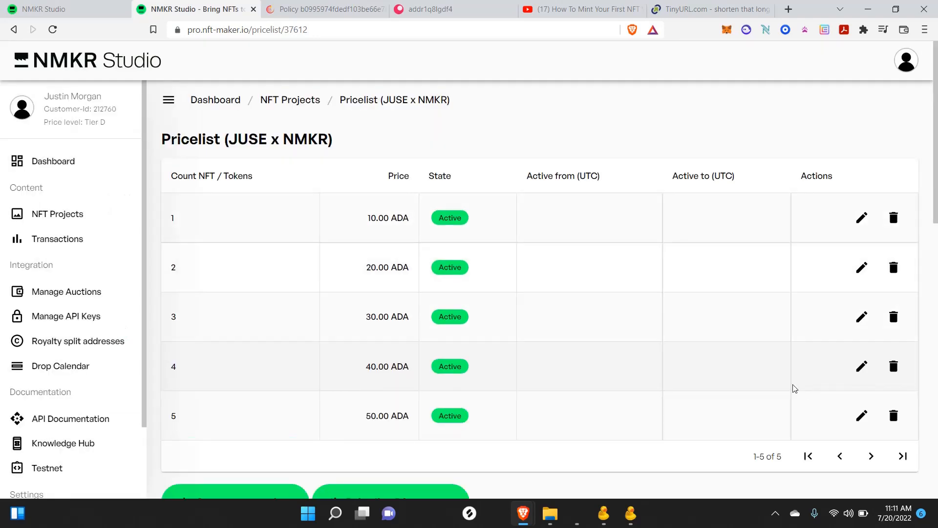
- Add an activated bulk price of 75 ADA for 10 NFTs and save it
scroll(576, 345, "down", 3)
left_click(231, 325)
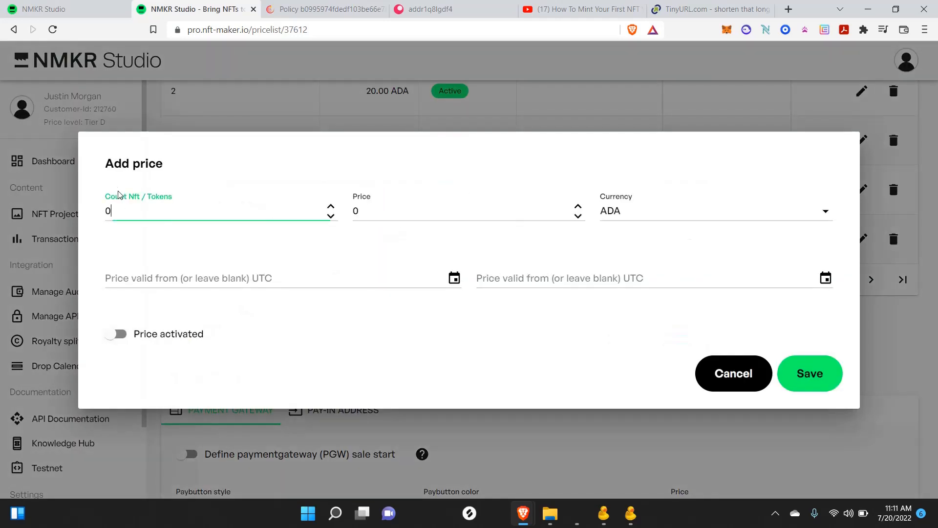
type("10")
left_click(369, 212)
key("BackSpace")
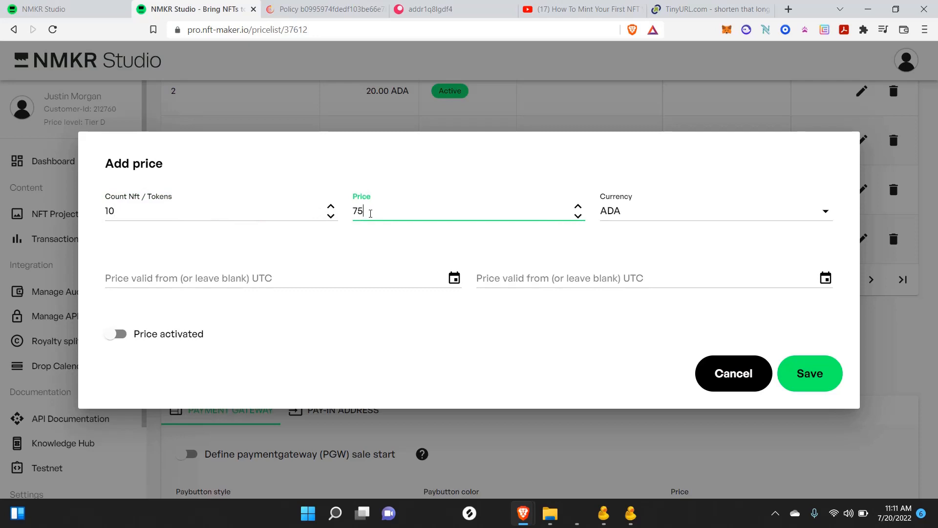
left_click(126, 335)
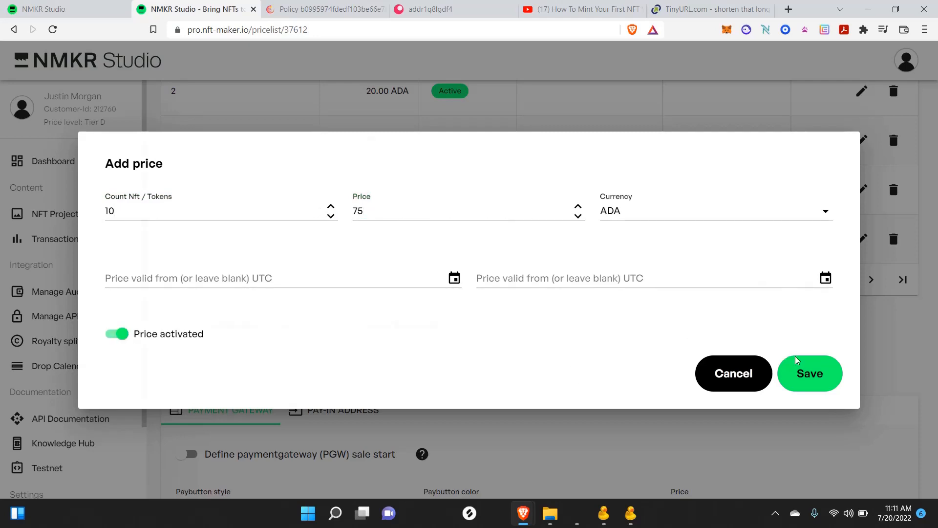
left_click(796, 360)
- Review the completed pricelist and the price options offered for the payment gateway button, keeping 1 (10.00 ADA) selected
scroll(467, 308, "down", 2)
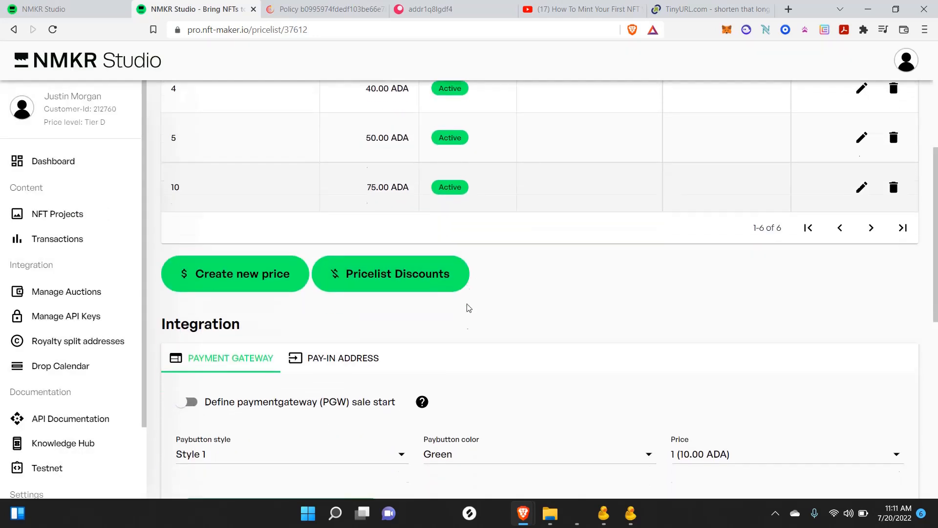
scroll(468, 308, "up", 4)
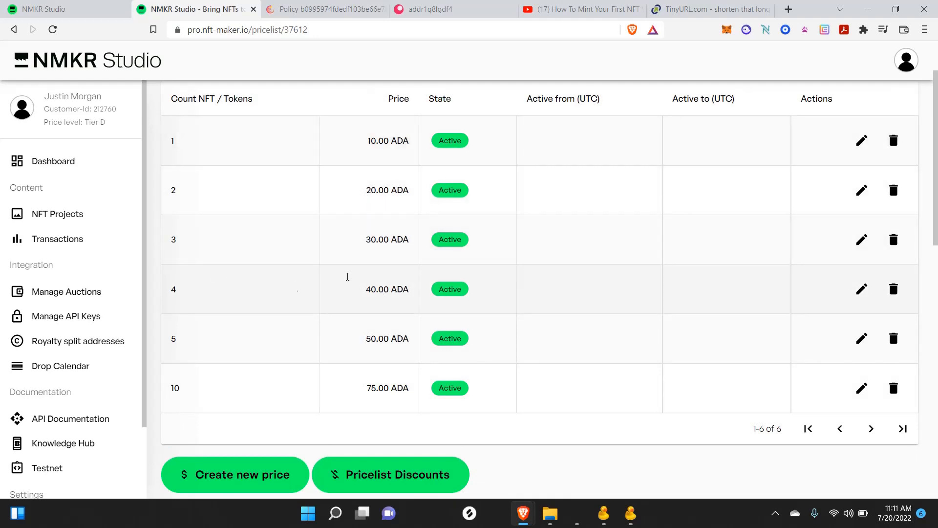
scroll(390, 401, "down", 8)
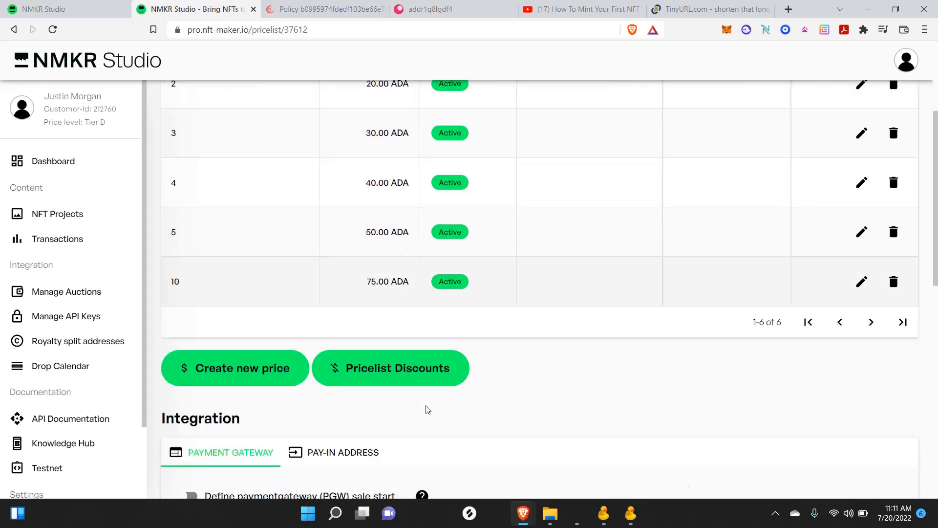
scroll(654, 291, "down", 2)
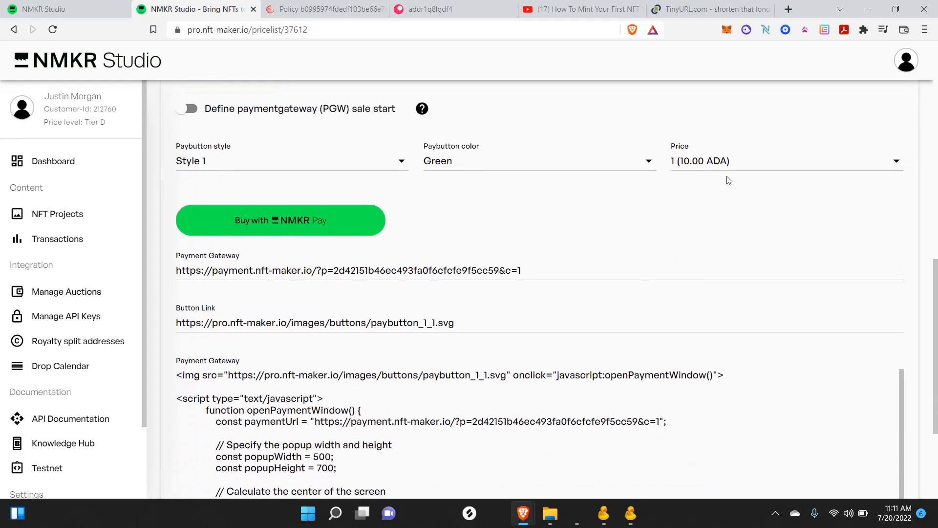
left_click(707, 167)
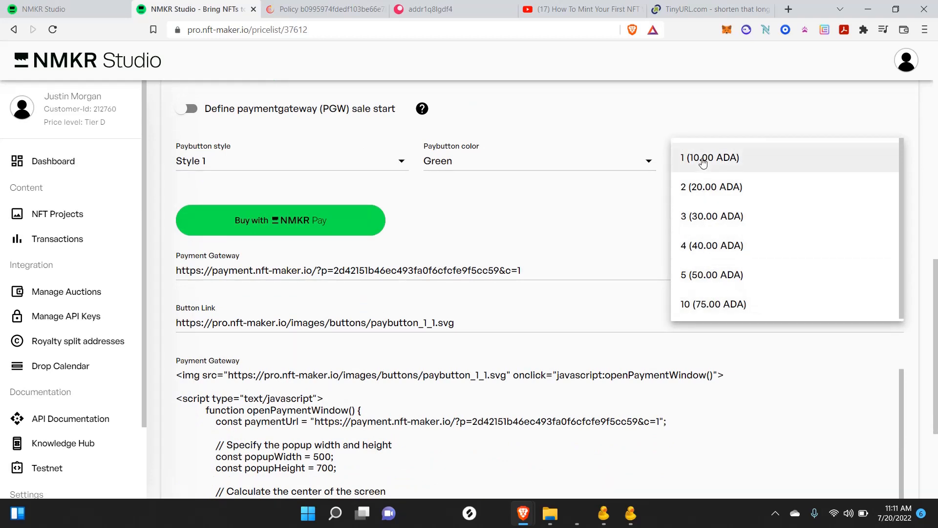
left_click(506, 212)
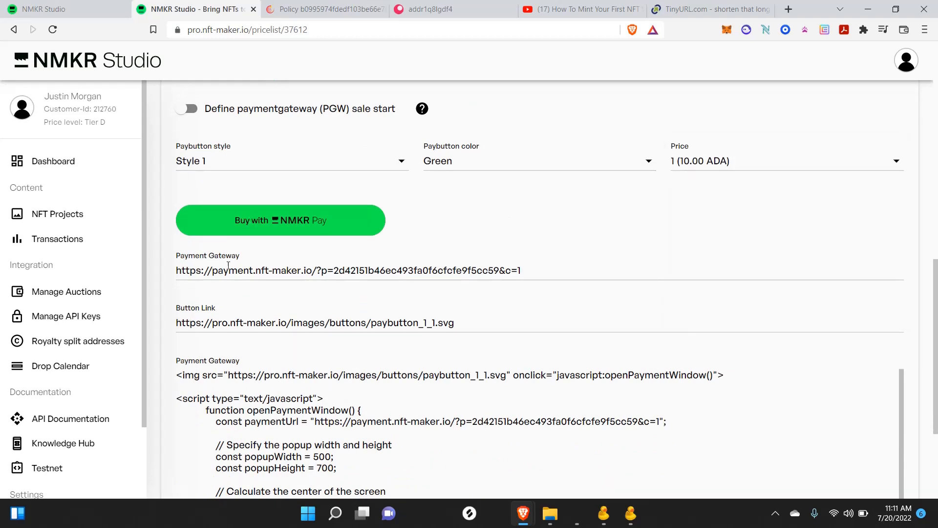
- Examine the payment gateway link, button link and embed code generated for the 1 (10.00 ADA) price
scroll(260, 255, "down", 2)
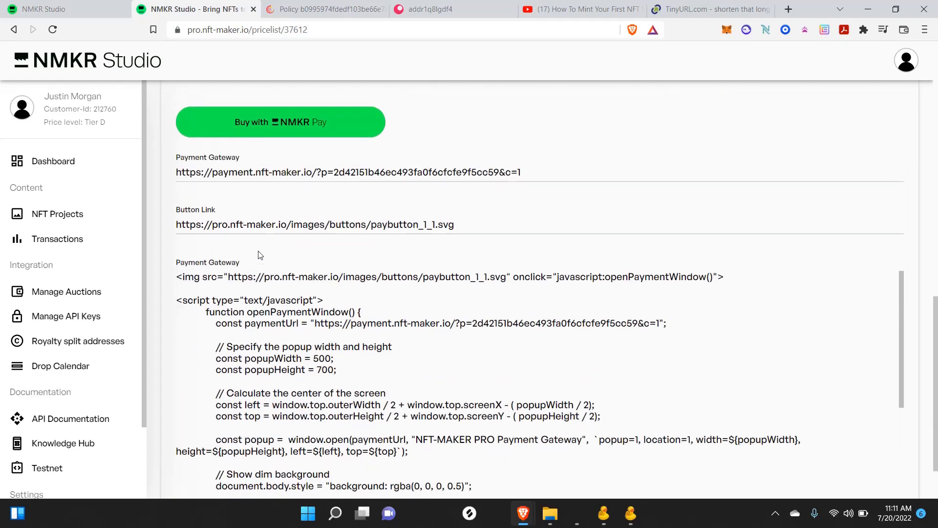
scroll(387, 226, "down", 2)
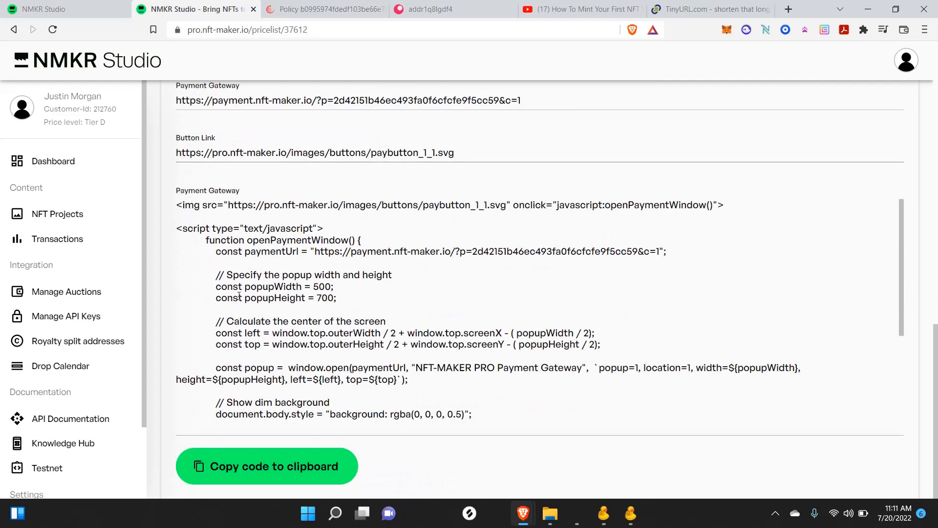
scroll(320, 365, "up", 2)
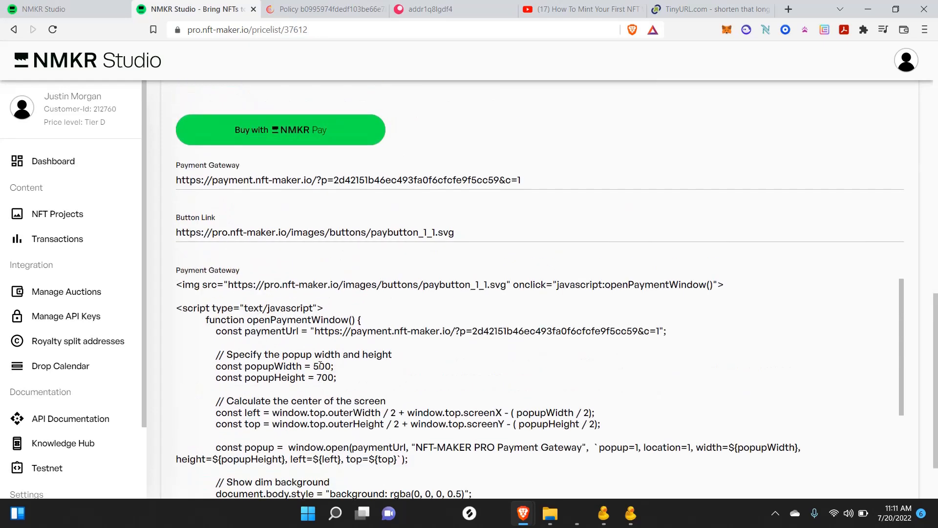
scroll(320, 365, "up", 2)
scroll(341, 283, "up", 2)
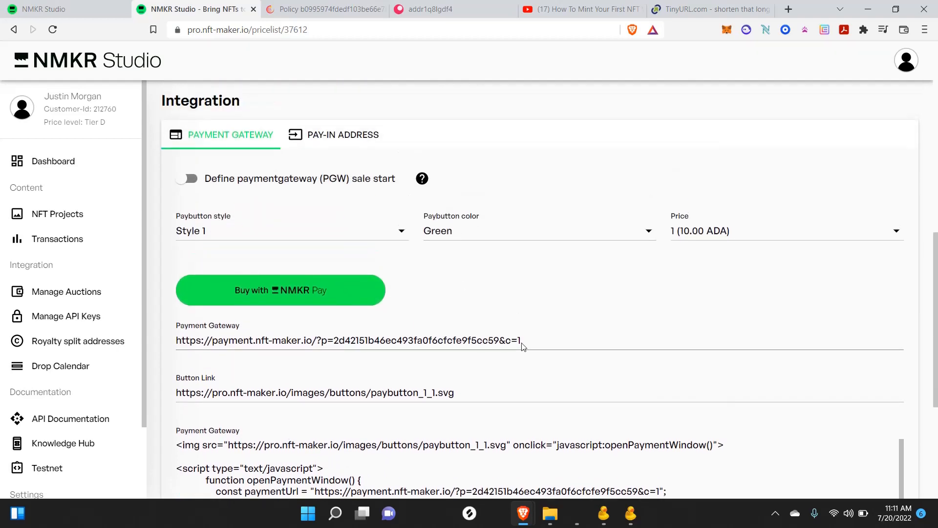
scroll(591, 434, "down", 2)
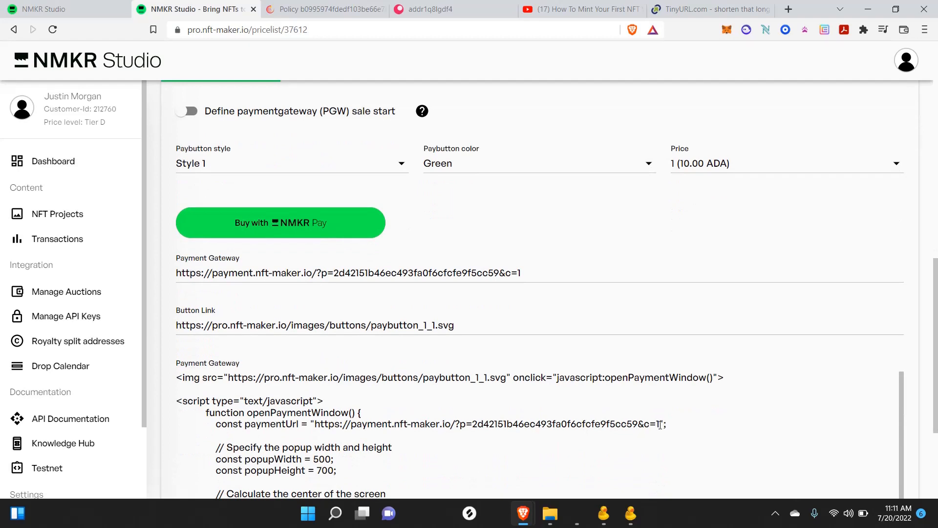
- Switch the payment button's price to 2 (20.00 ADA) and from there to 3 (30.00 ADA)
left_click(787, 162)
left_click(714, 199)
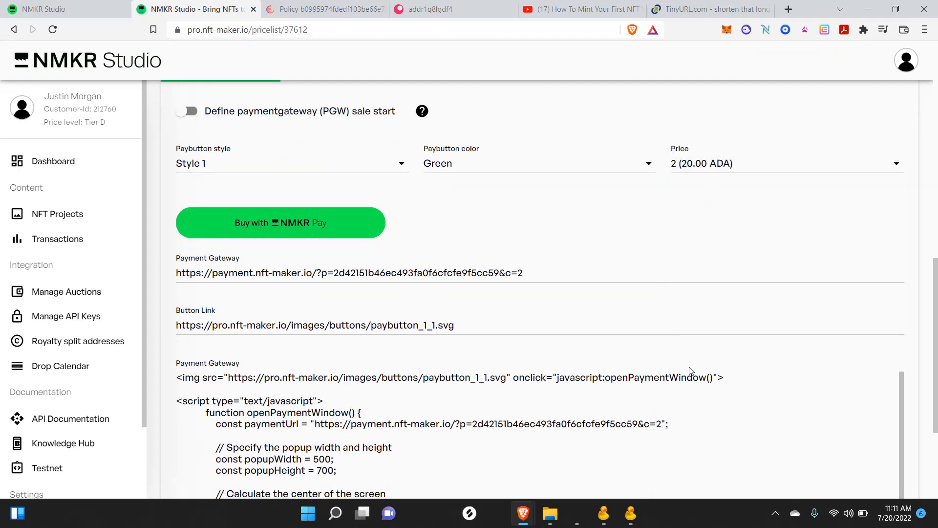
left_click(683, 166)
left_click(686, 223)
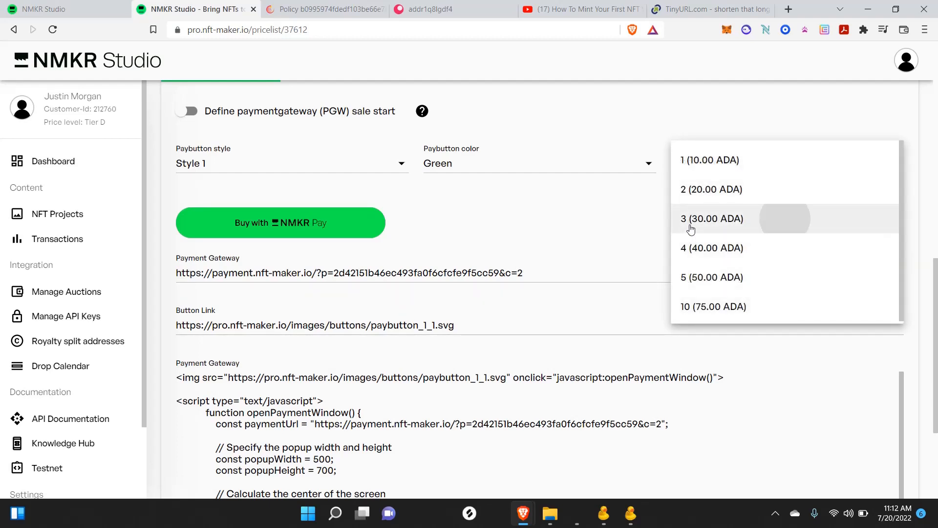
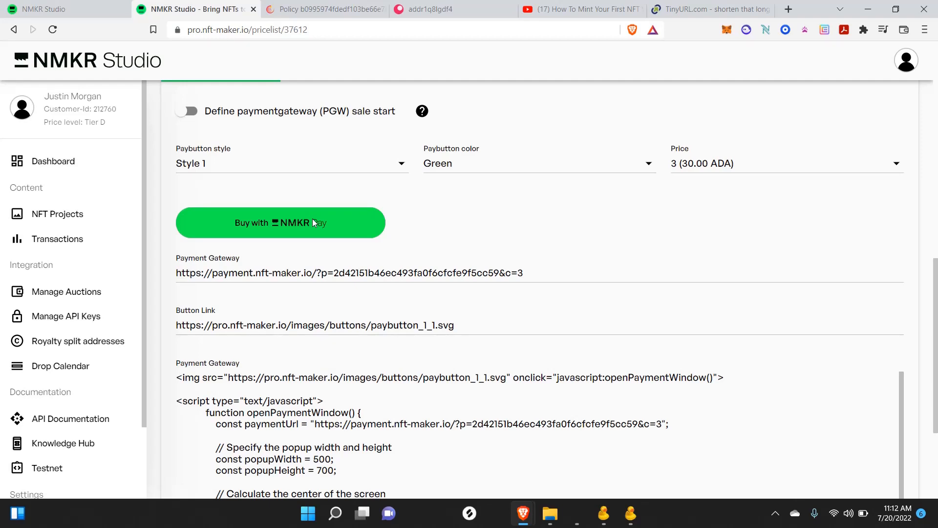
- Set the payment button's price to 1 (10.00 ADA)
scroll(312, 219, "up", 1)
left_click(751, 211)
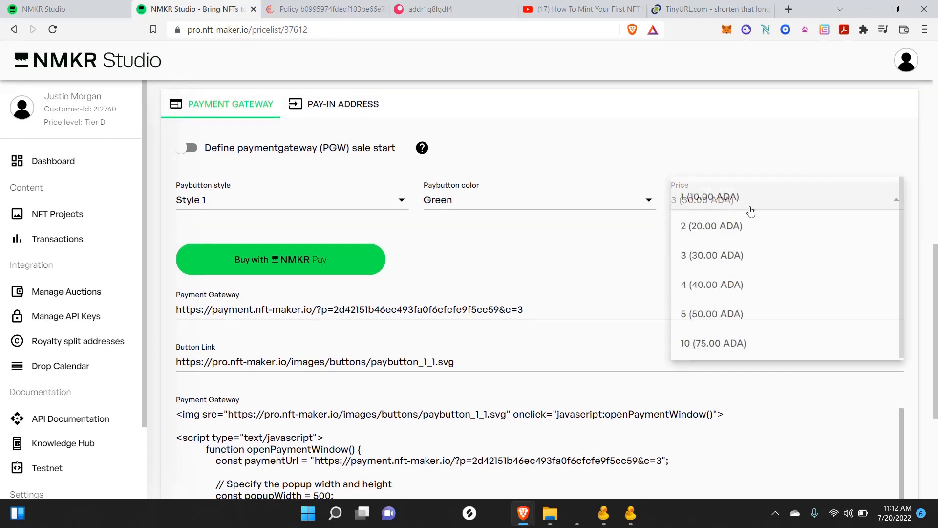
left_click(708, 210)
left_click(709, 211)
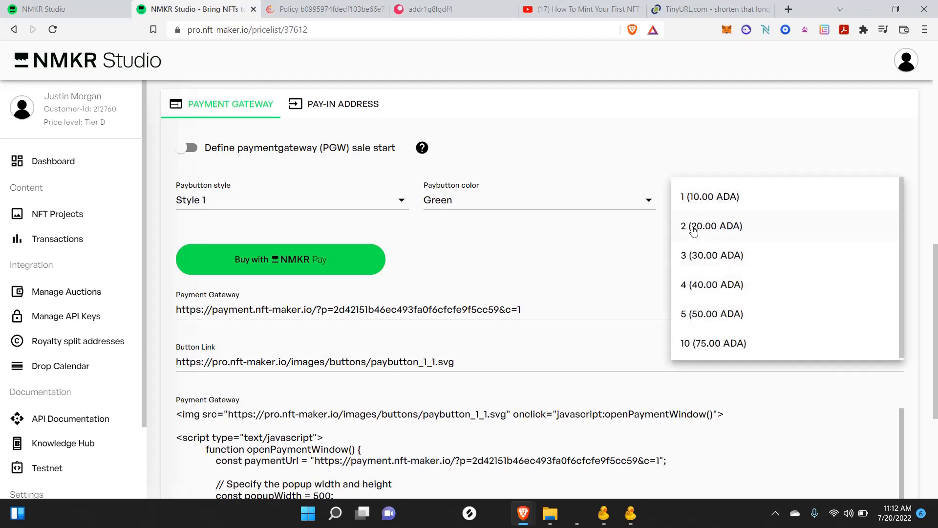
left_click(624, 289)
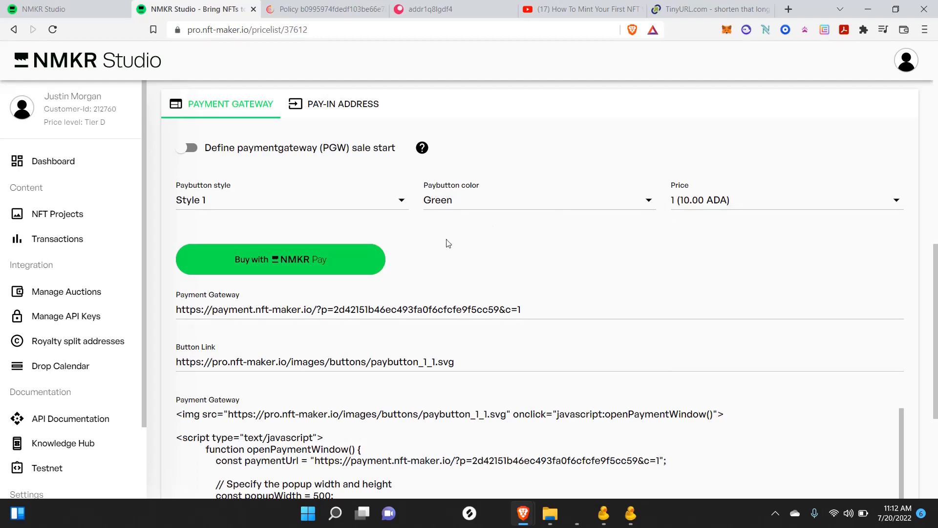
- Copy the payment gateway link for the single-NFT price and open it in a new browser tab
double_click(232, 309)
triple_click(275, 311)
key("ctrl+c")
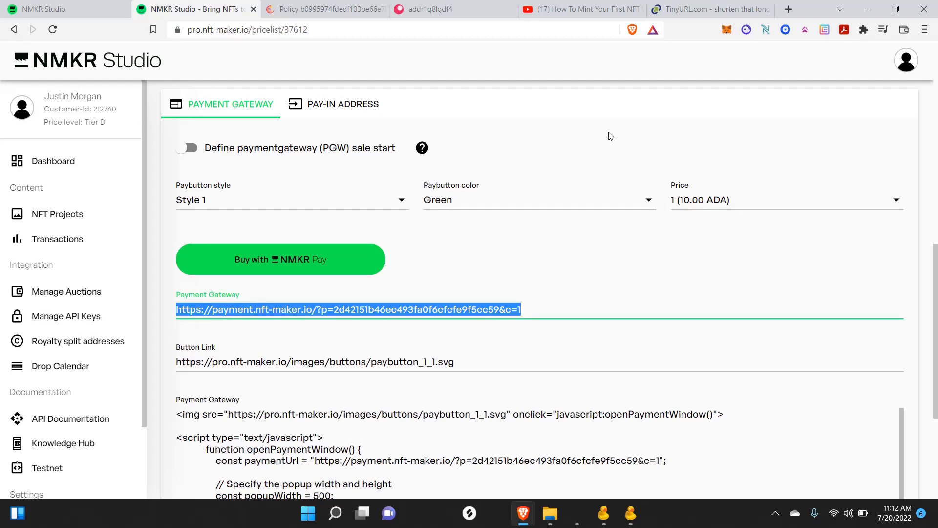
left_click(785, 10)
key("ctrl+v")
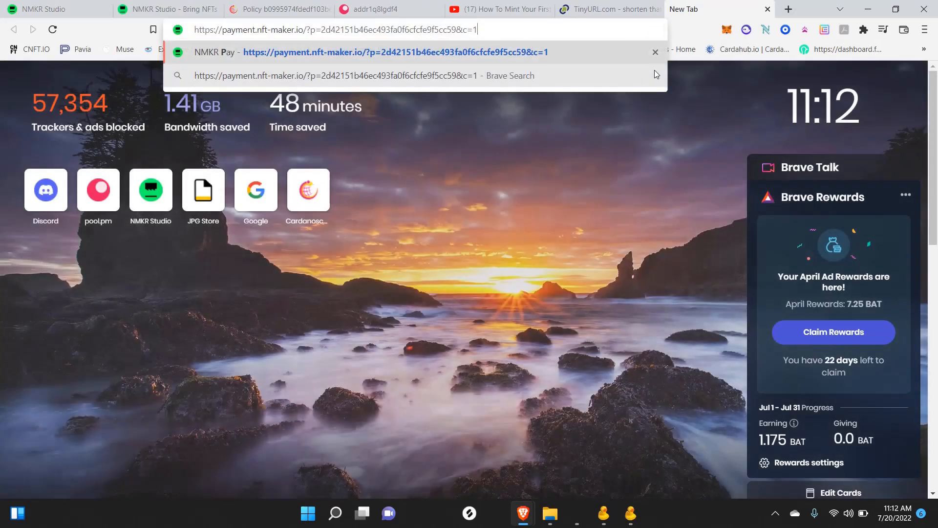
key("Return")
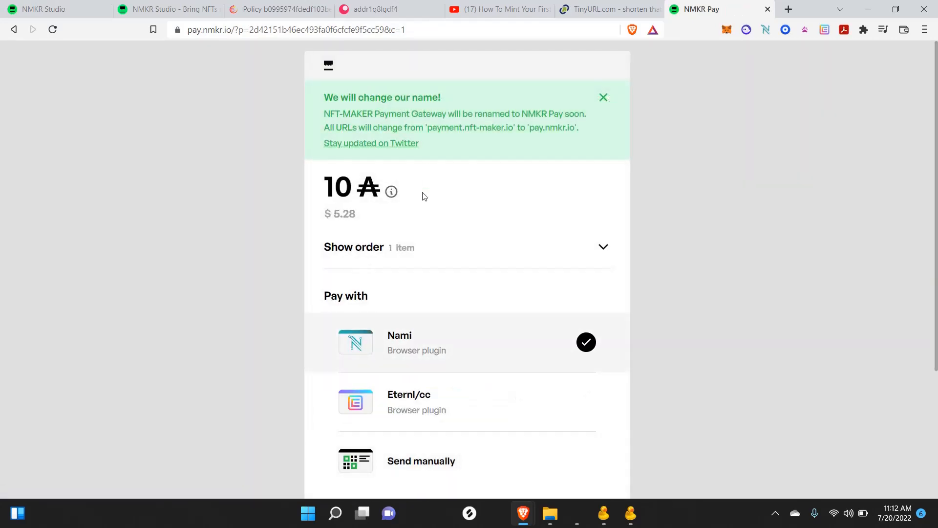
- Dismiss the name-change notice on the checkout page and look over the order and wallet payment options
left_click(602, 99)
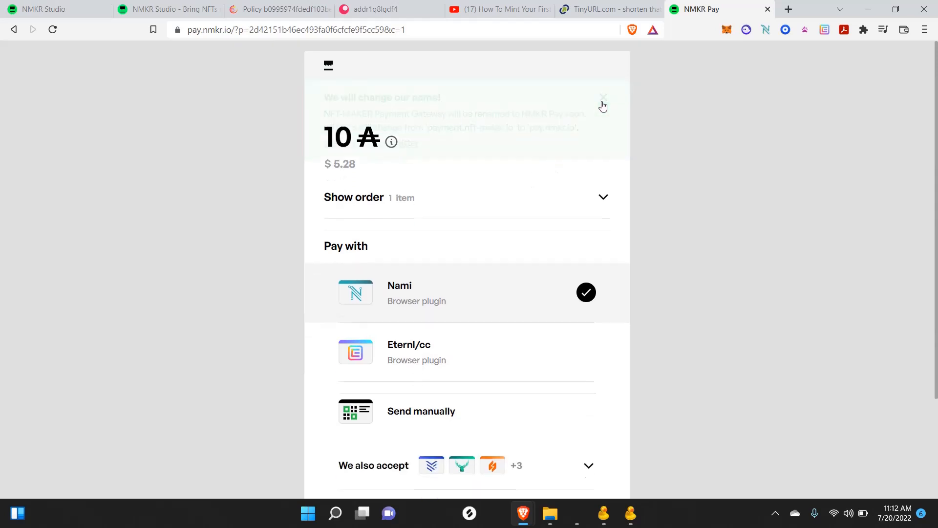
scroll(484, 217, "down", 3)
scroll(484, 217, "up", 3)
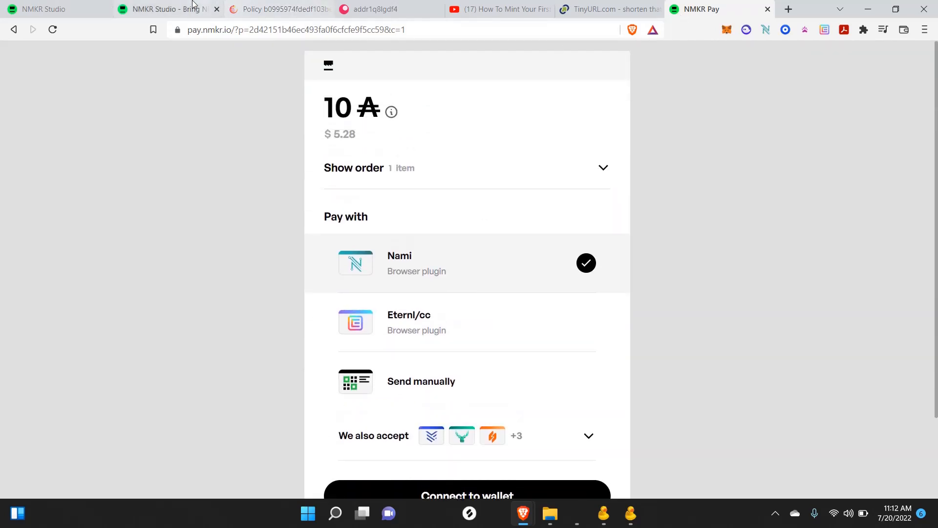
- Return to NMKR Studio and view the NFT projects list down to the JUSE x NMKR project
left_click(168, 8)
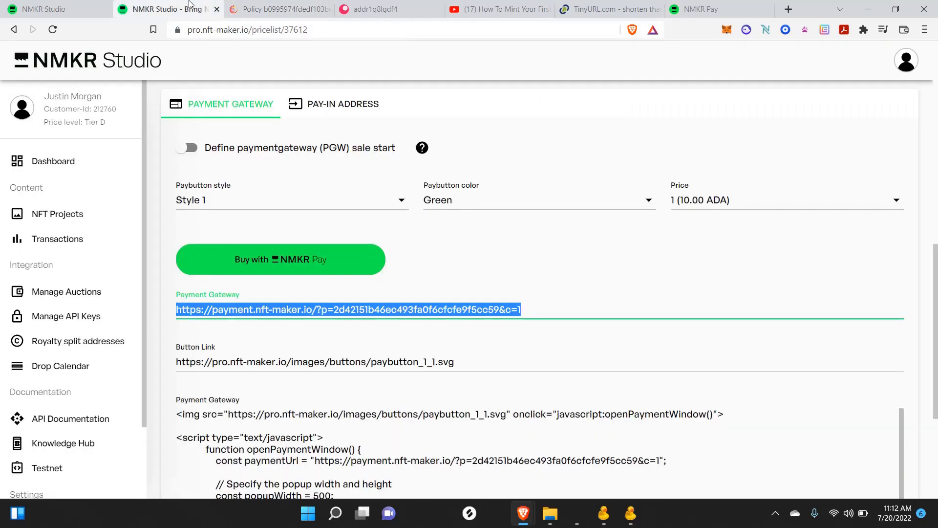
left_click(63, 162)
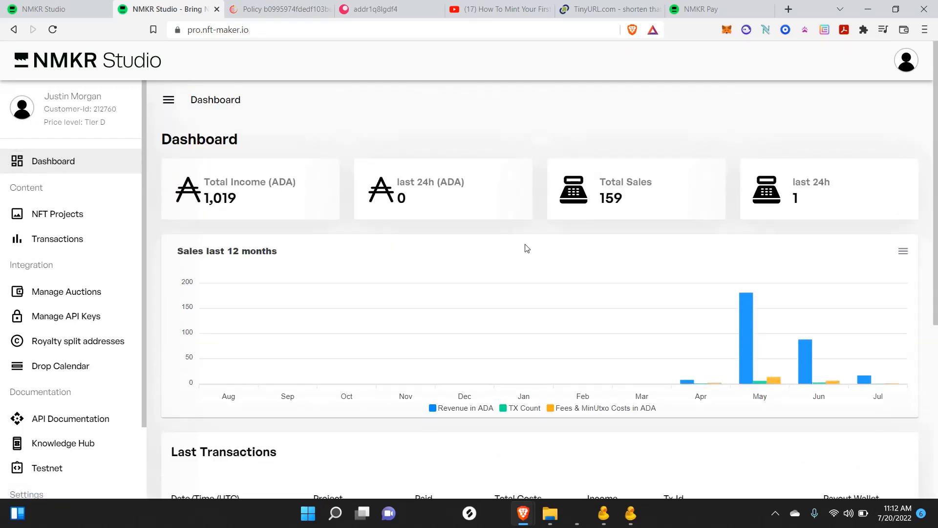
left_click(57, 223)
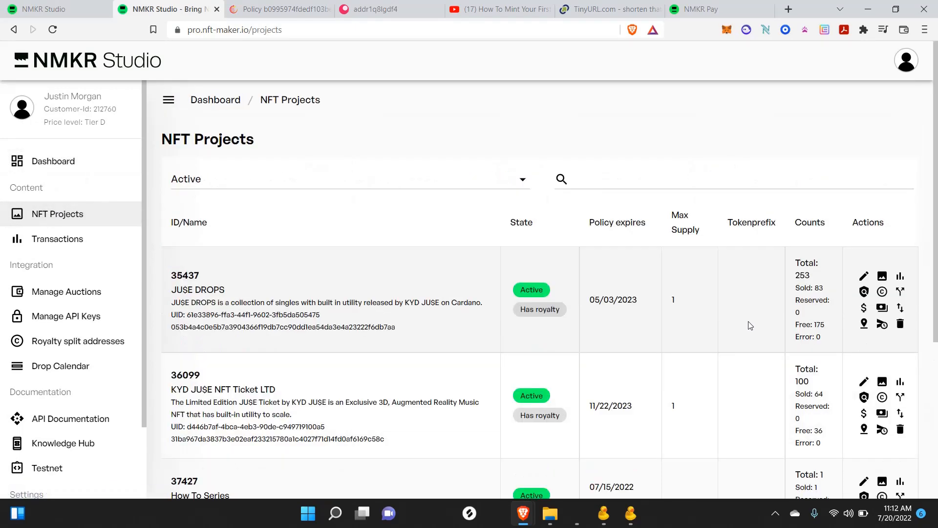
scroll(750, 325, "down", 3)
scroll(750, 325, "down", 2)
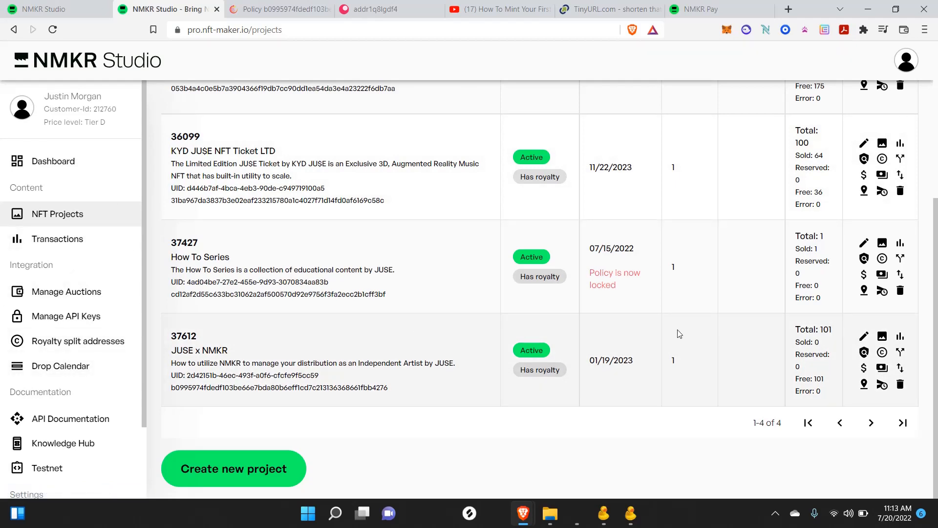
- Switch to the SFTP client, go back to the root listing of project folders, and minimize the window
mouse_move(630, 521)
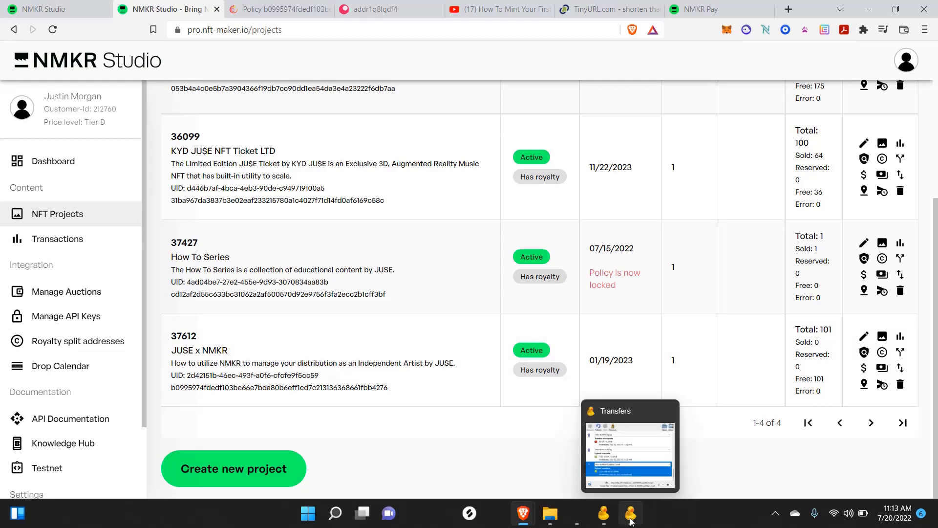
left_click(603, 513)
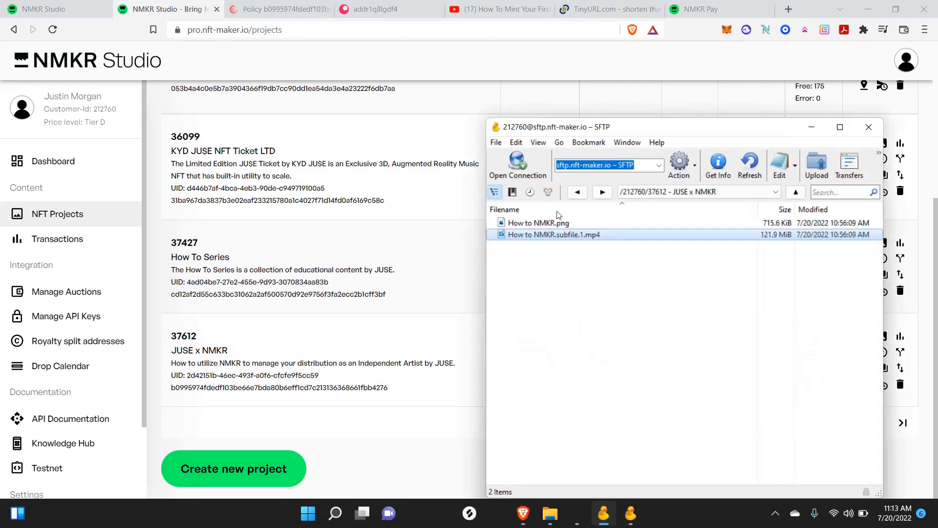
left_click(577, 191)
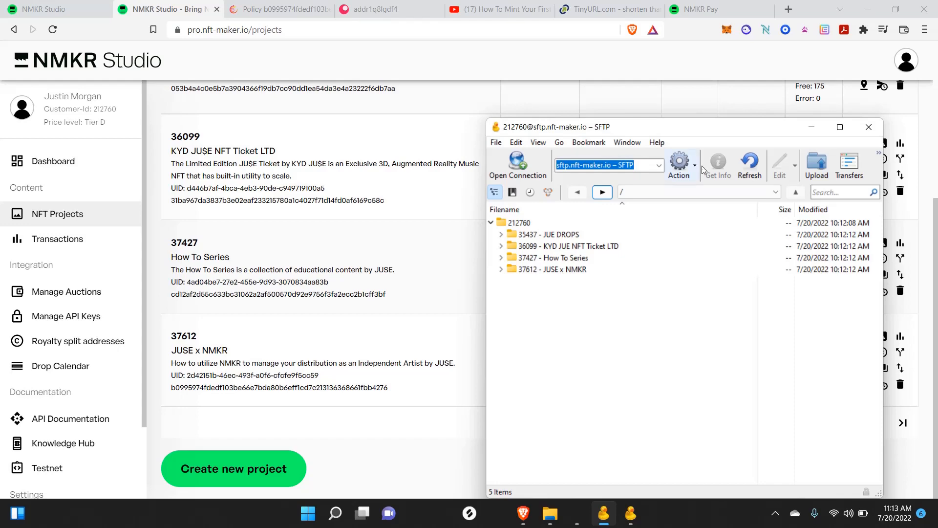
left_click(811, 128)
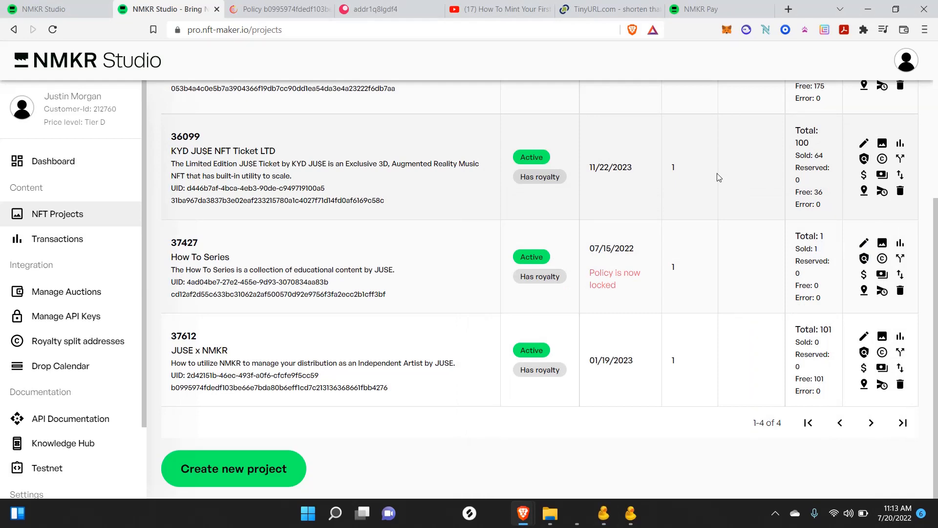
- Look through the active NFT projects and their sales counts, closing the Brave ad notification
scroll(717, 177, "up", 3)
scroll(717, 177, "up", 2)
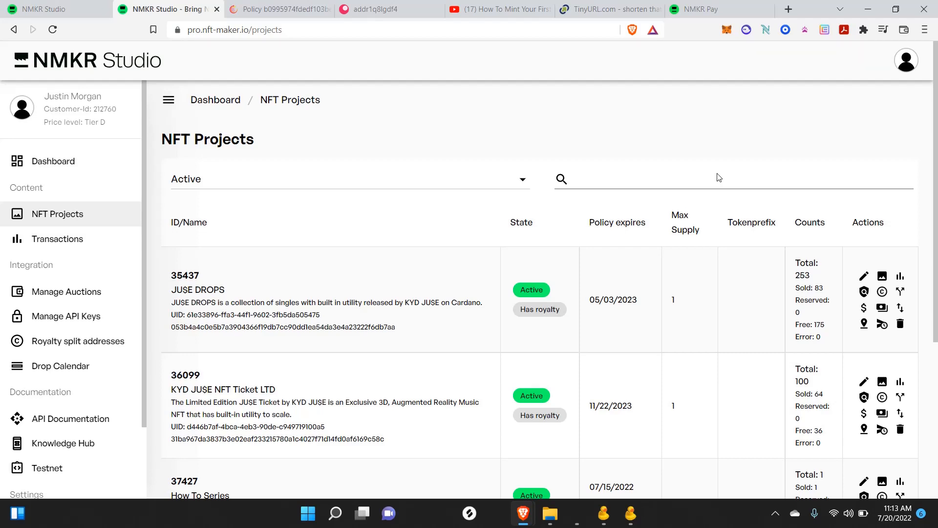
scroll(719, 177, "down", 3)
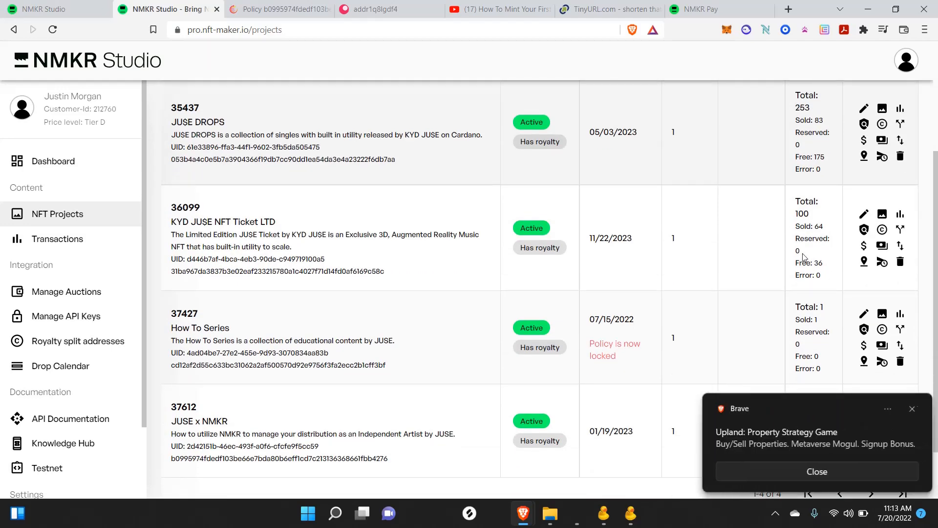
left_click(911, 408)
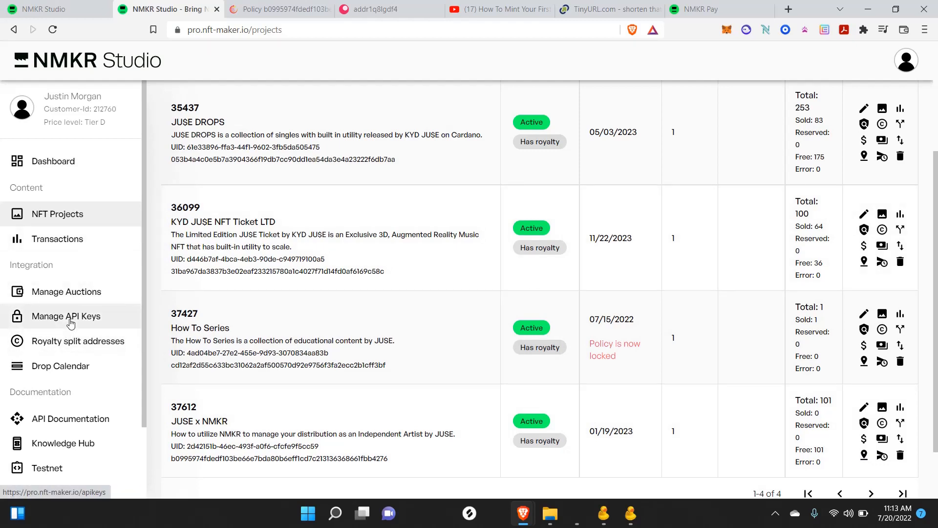
- Open the API documentation, skim its endpoint list, and return to NMKR Studio
scroll(70, 322, "down", 2)
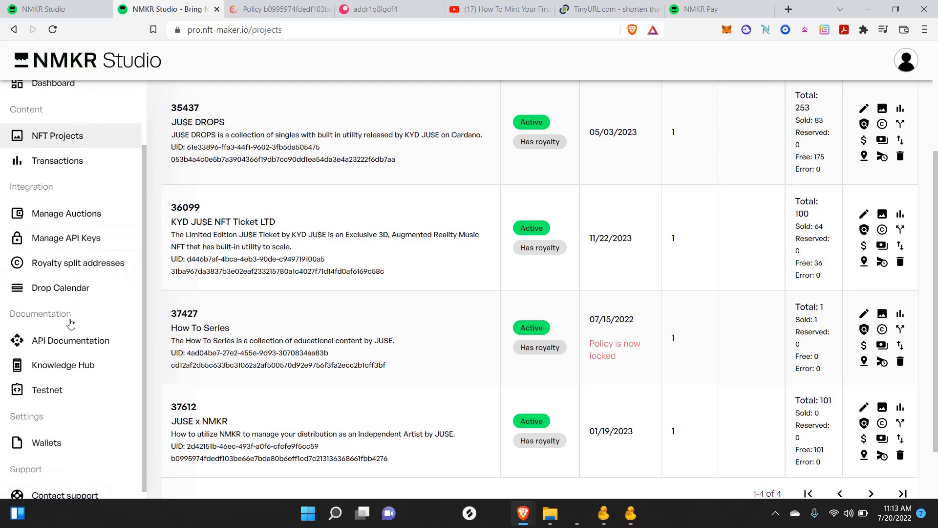
left_click(63, 343)
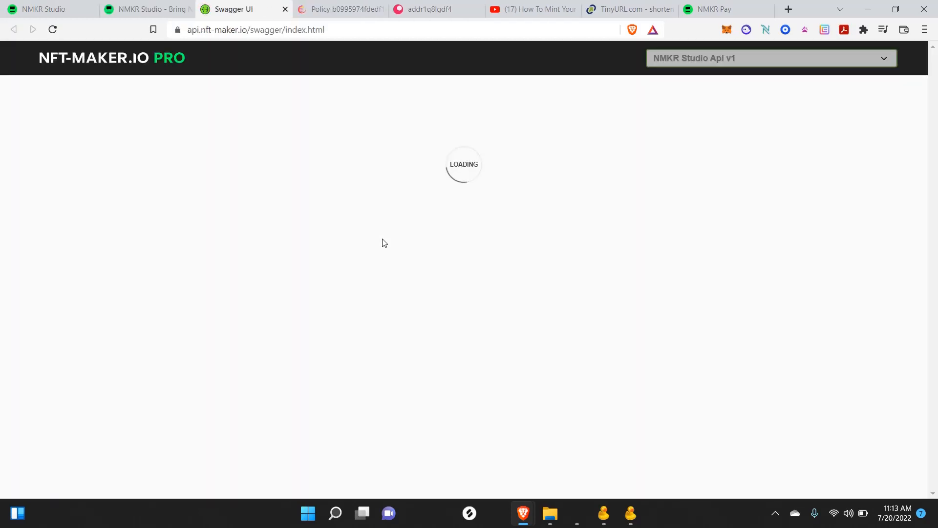
scroll(275, 297, "down", 4)
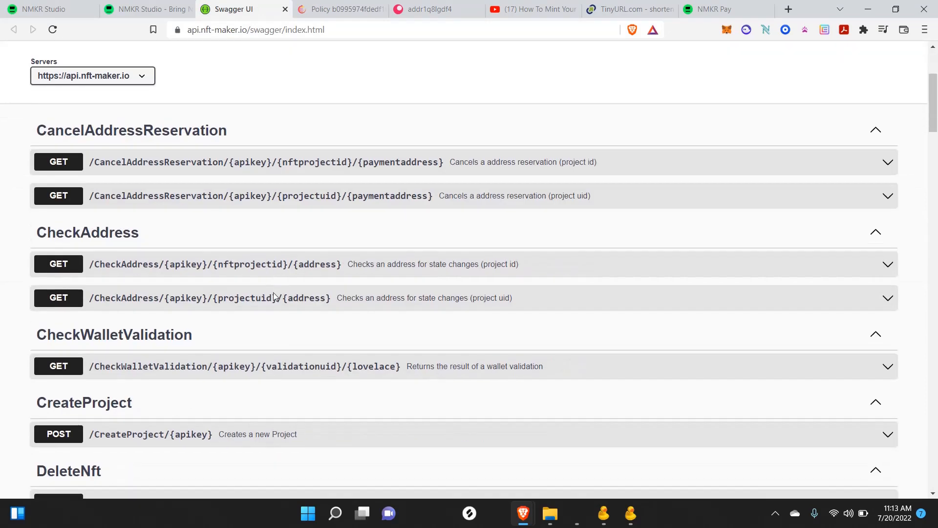
left_click(146, 8)
- Open the Knowledge Hub and go to the Introduction page of its NMKR Studio section
scroll(46, 384, "down", 1)
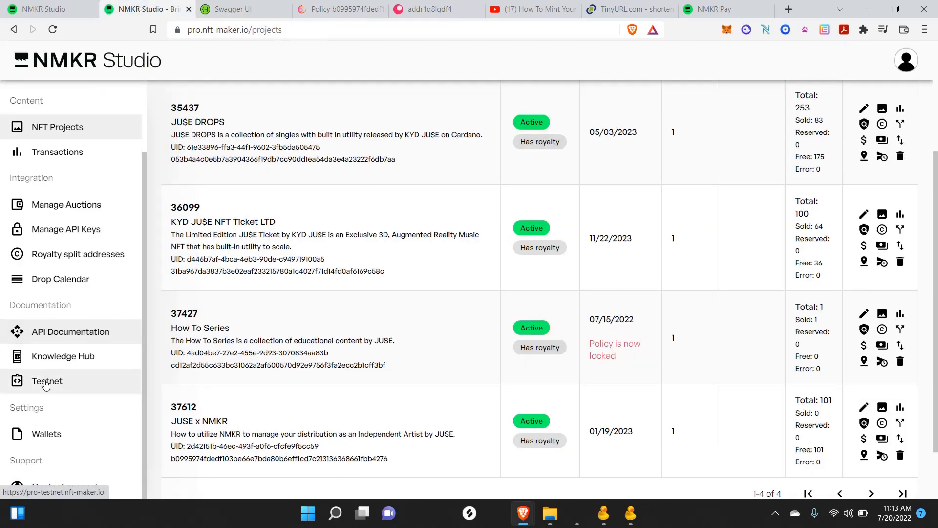
left_click(51, 356)
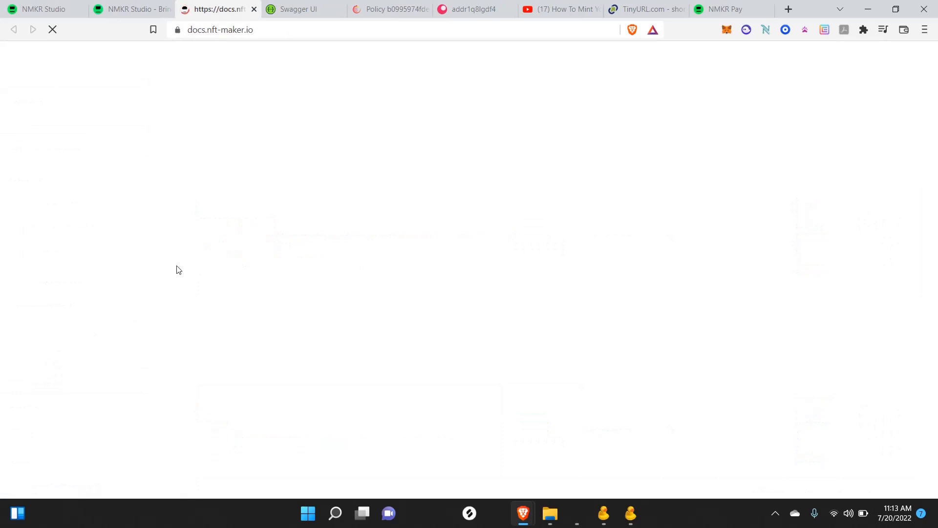
scroll(107, 298, "down", 3)
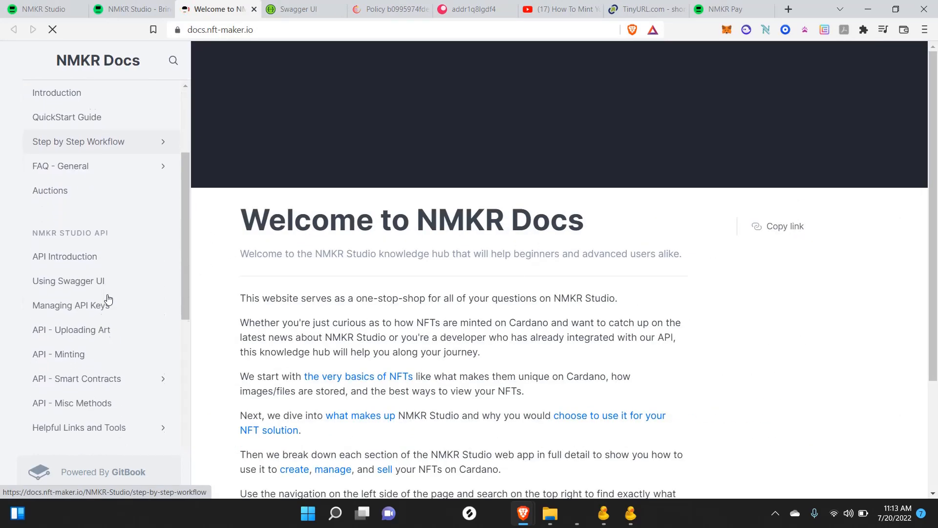
scroll(69, 253, "up", 3)
left_click(69, 250)
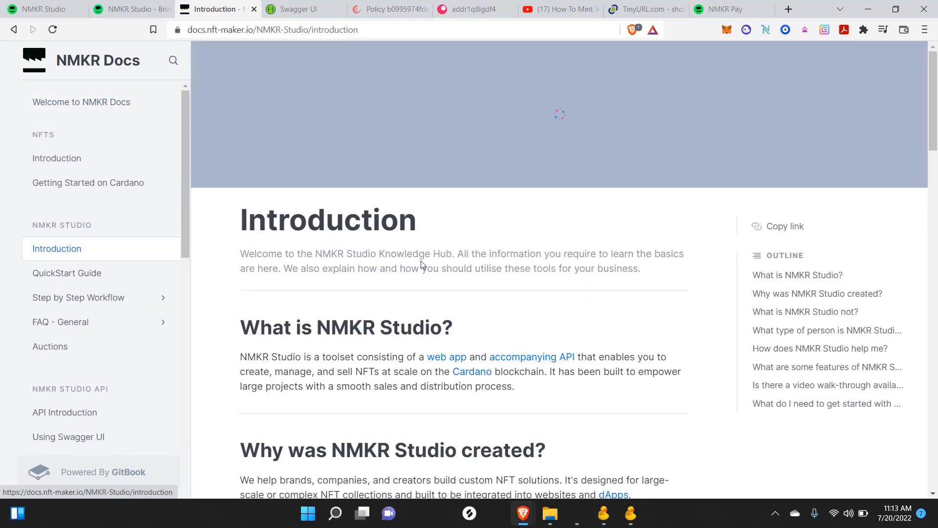
- Read through the NMKR Studio Introduction page and the remaining documentation topics, and close the docs tab
scroll(421, 264, "down", 6)
scroll(422, 265, "down", 8)
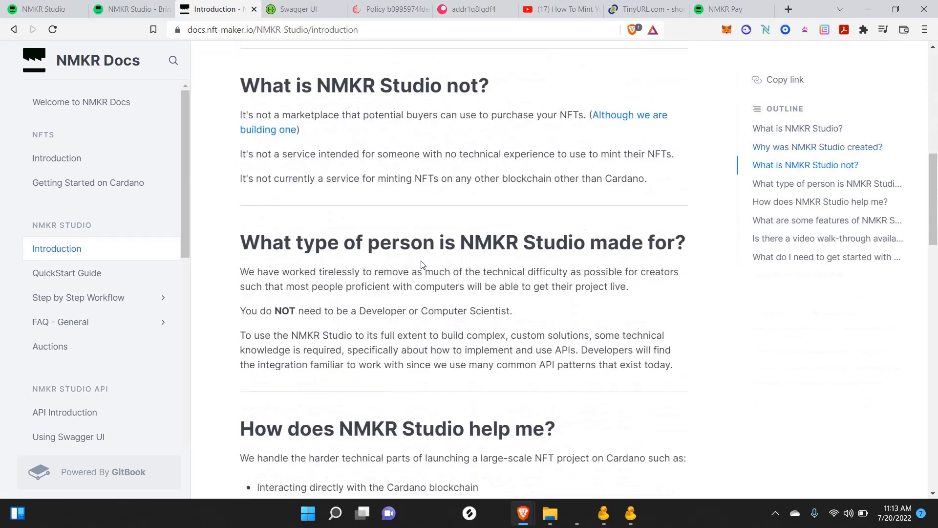
scroll(423, 264, "down", 2)
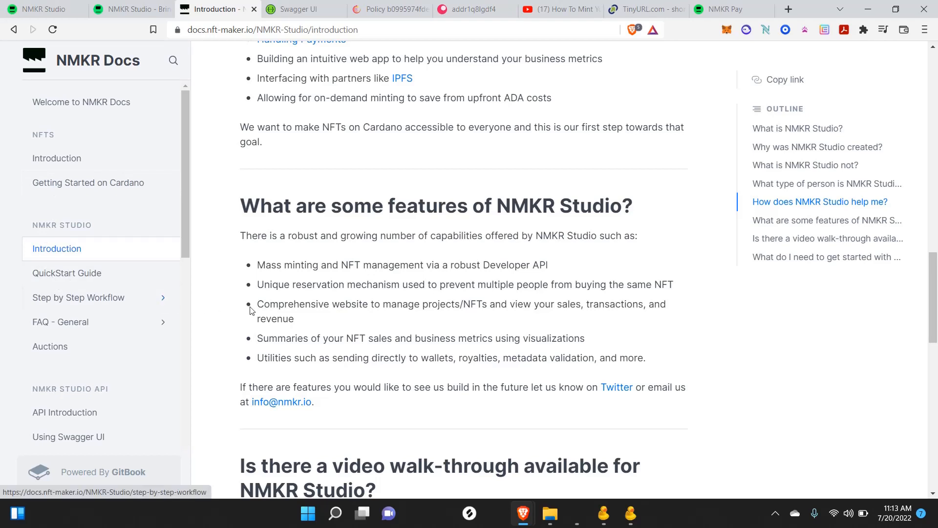
scroll(114, 320, "down", 3)
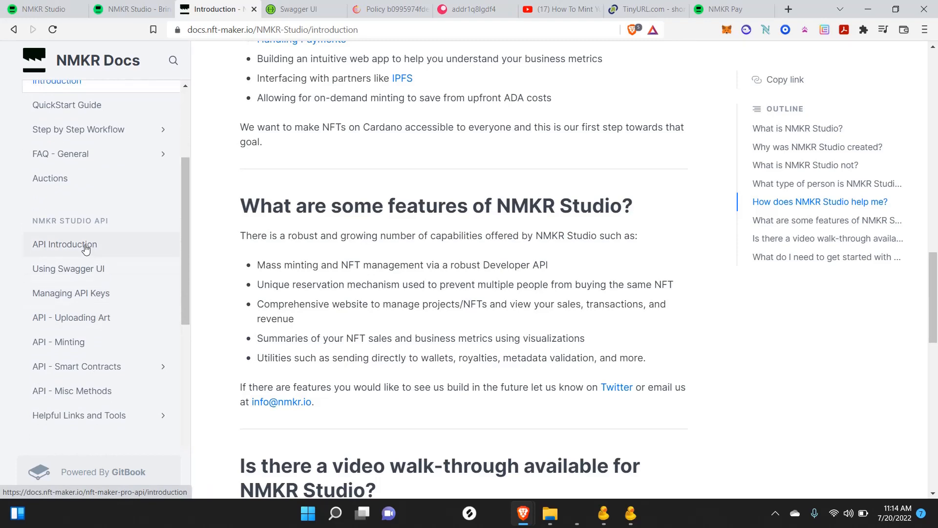
scroll(277, 267, "down", 8)
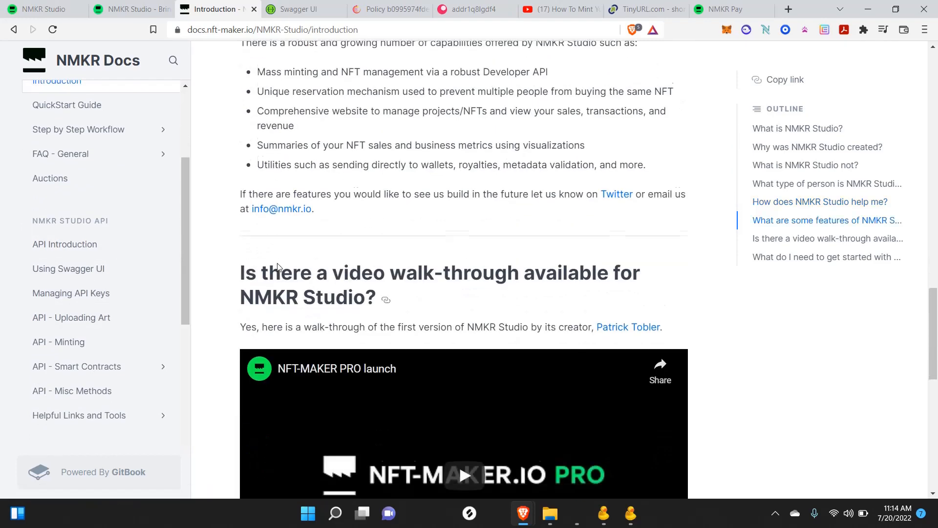
scroll(277, 266, "up", 12)
scroll(277, 267, "up", 8)
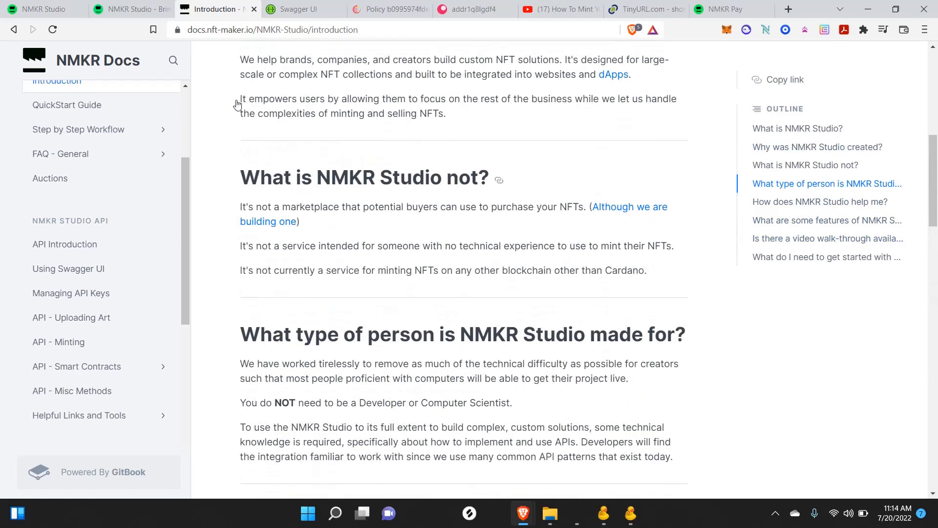
left_click(253, 8)
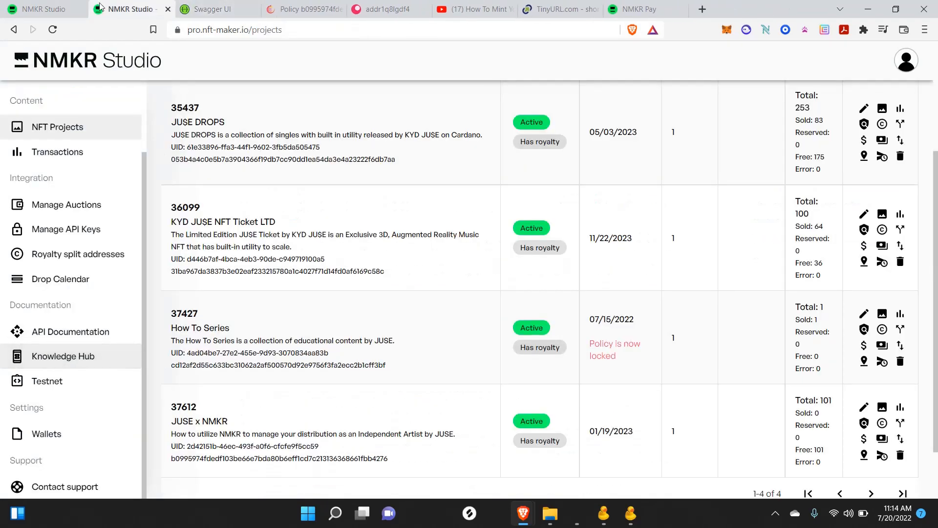